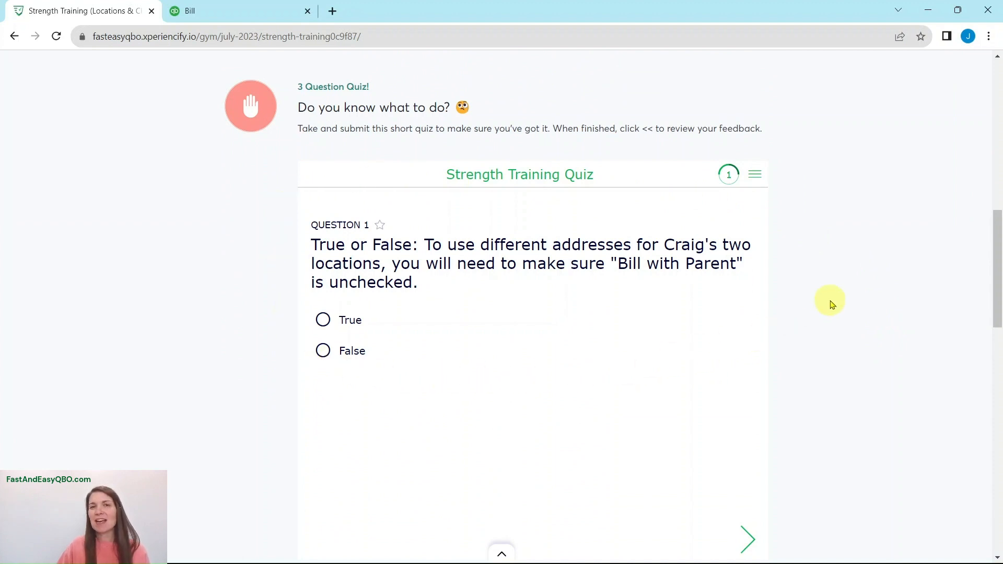
# Step: Open the practice exercise on setting up classes for income transactions and read its scenario and Steps 1 - 3
pyautogui.scroll(-12, 832, 318)
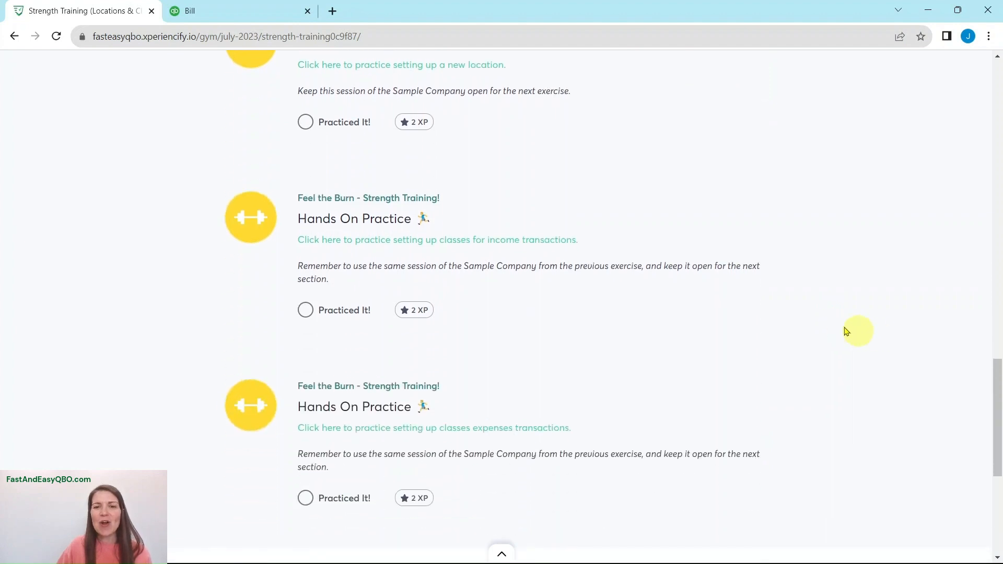
pyautogui.scroll(1, 674, 228)
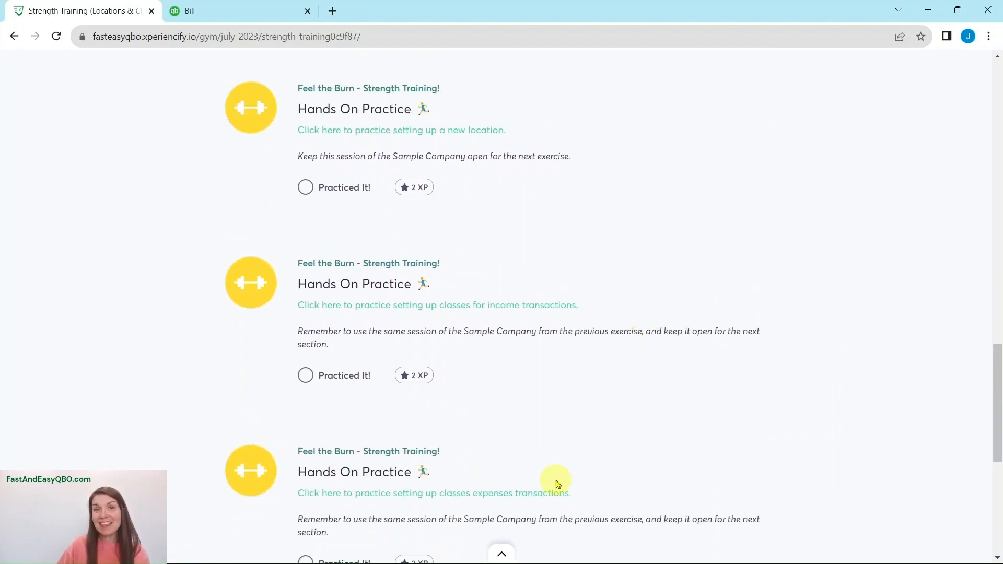
pyautogui.click(436, 311)
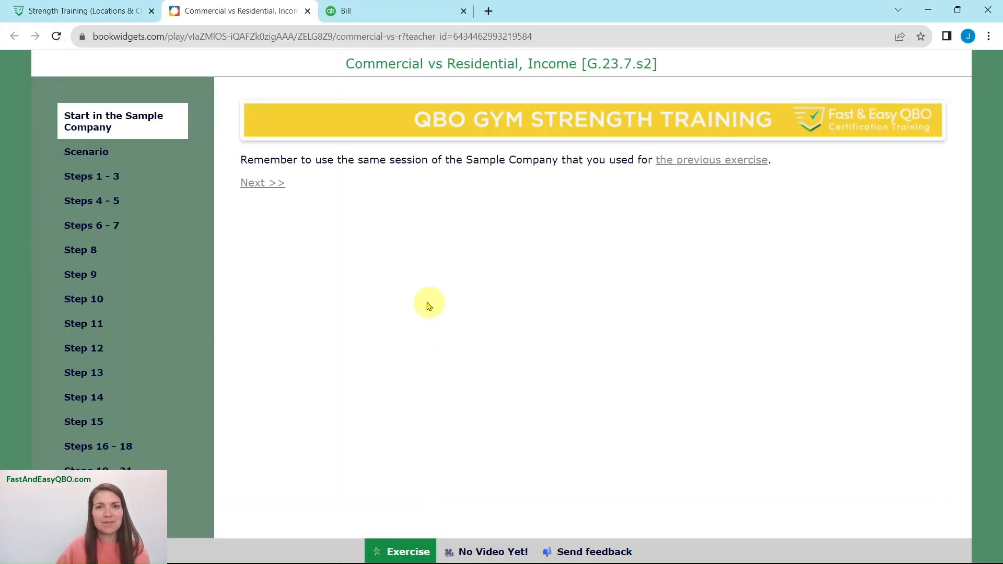
pyautogui.click(107, 126)
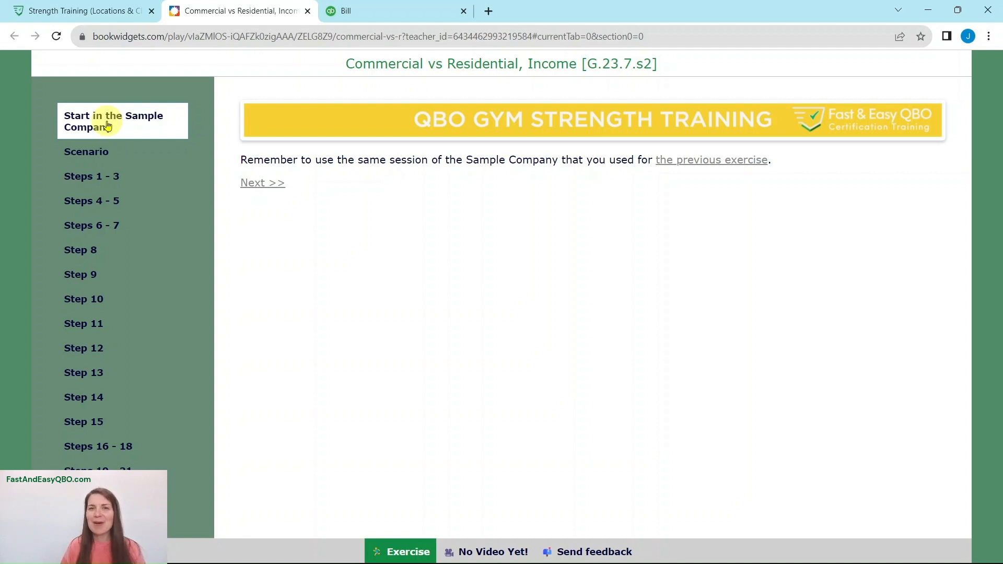
pyautogui.click(89, 152)
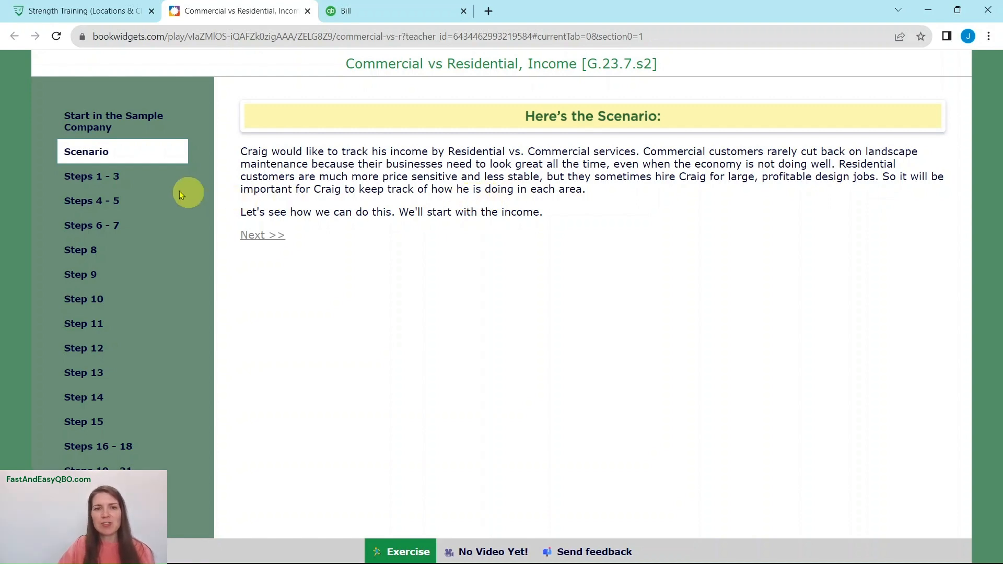
pyautogui.click(107, 180)
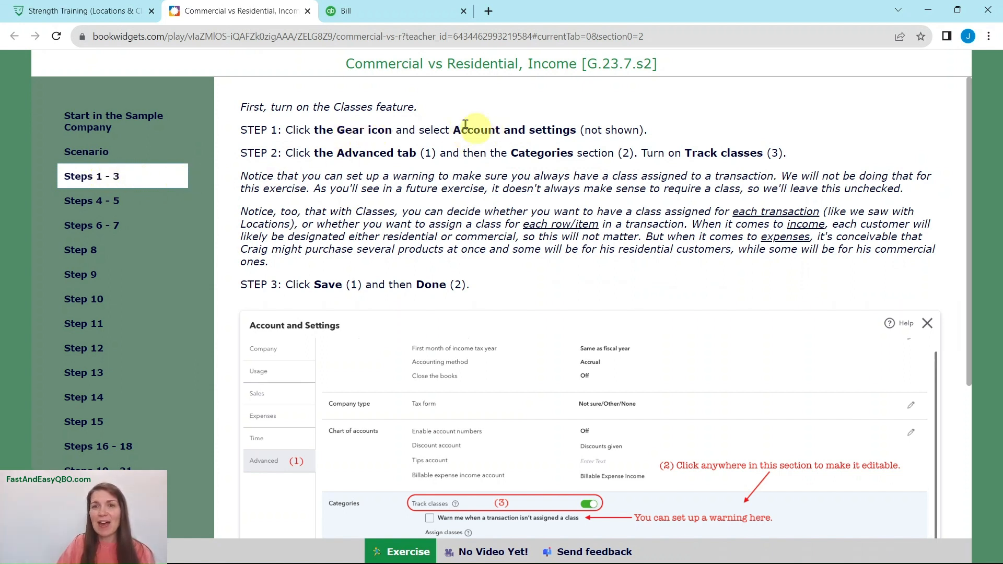
# Step: Switch to the QuickBooks sample company and open its account settings, checking the exercise instructions for the section to edit
pyautogui.click(383, 13)
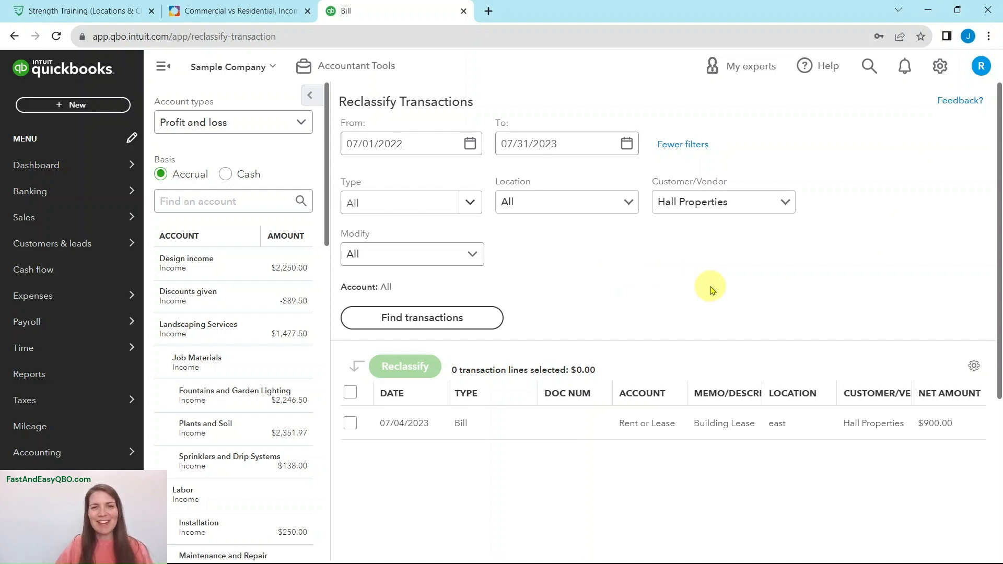
pyautogui.click(943, 72)
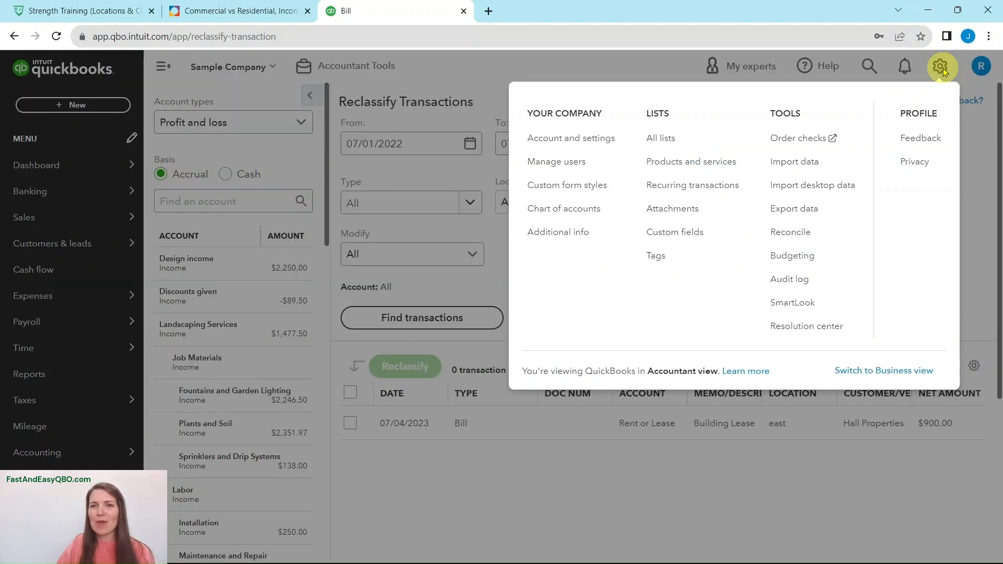
pyautogui.click(560, 139)
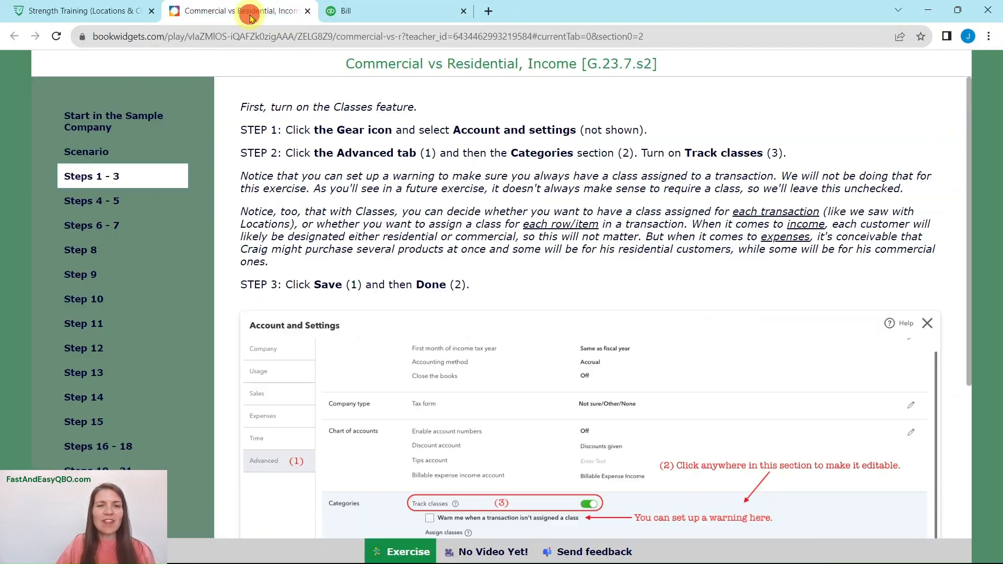
pyautogui.click(250, 16)
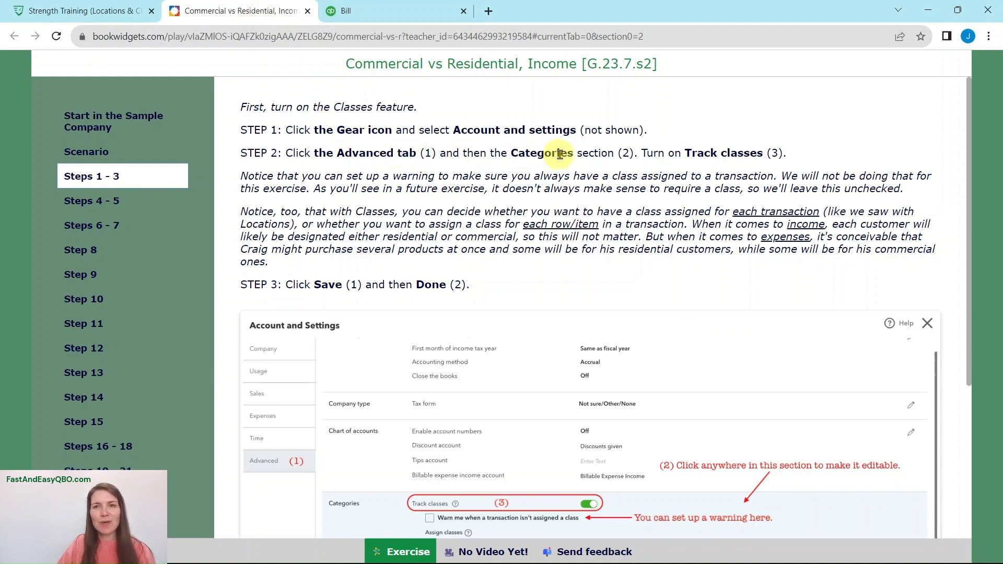
pyautogui.click(399, 19)
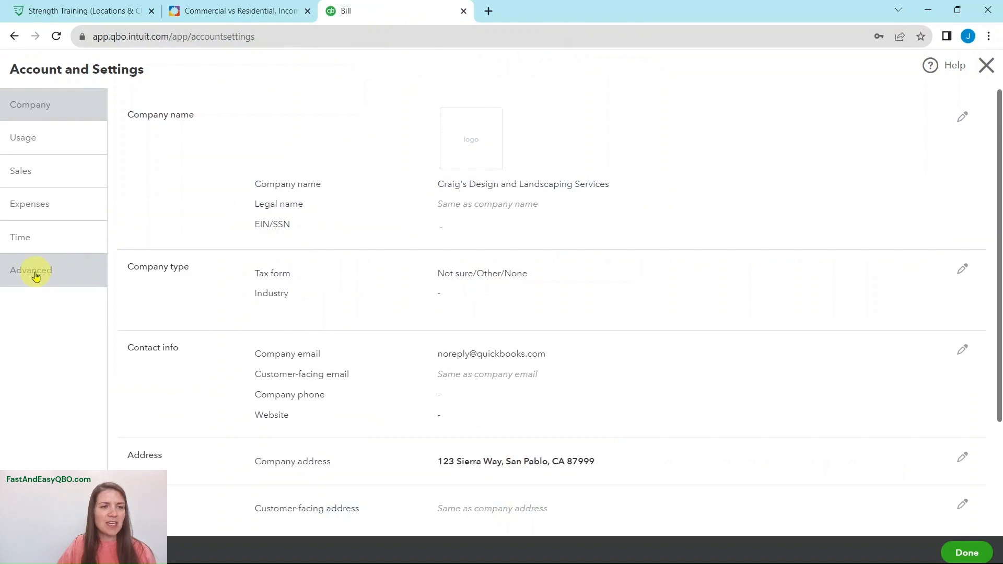
# Step: Turn on Track classes in the advanced Categories settings without the missing-class warning, save the change, and close the settings
pyautogui.click(35, 276)
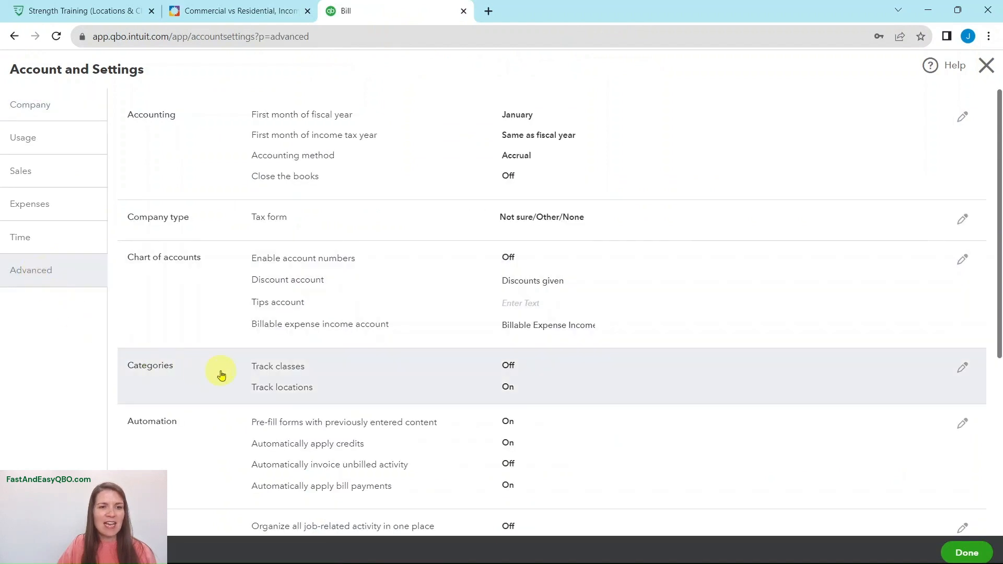
pyautogui.click(965, 375)
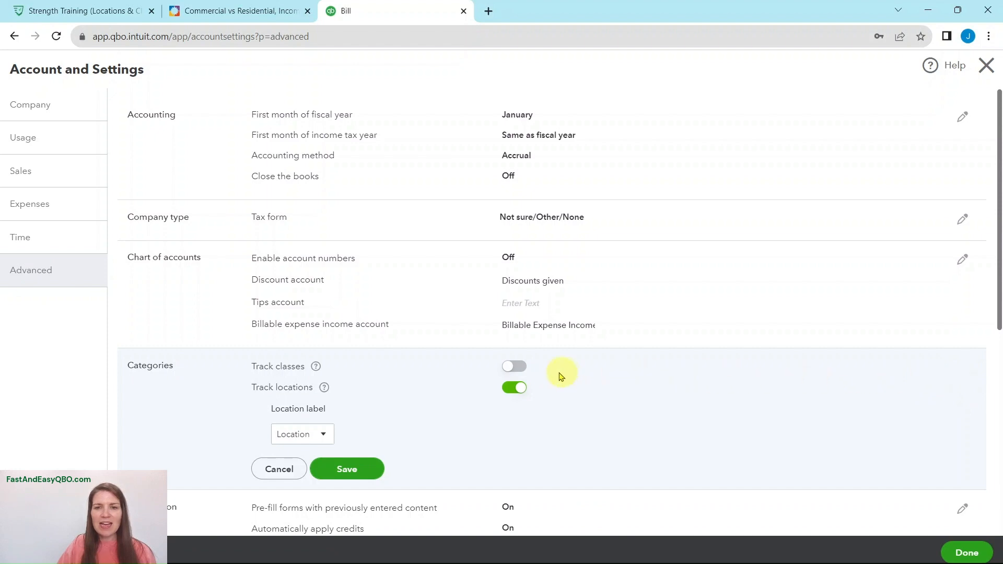
pyautogui.click(515, 367)
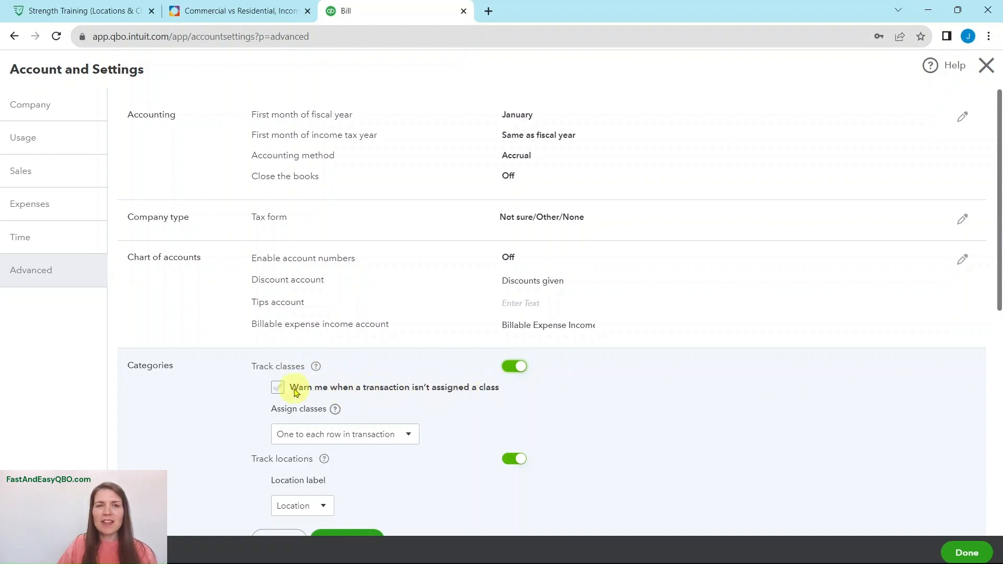
pyautogui.click(242, 14)
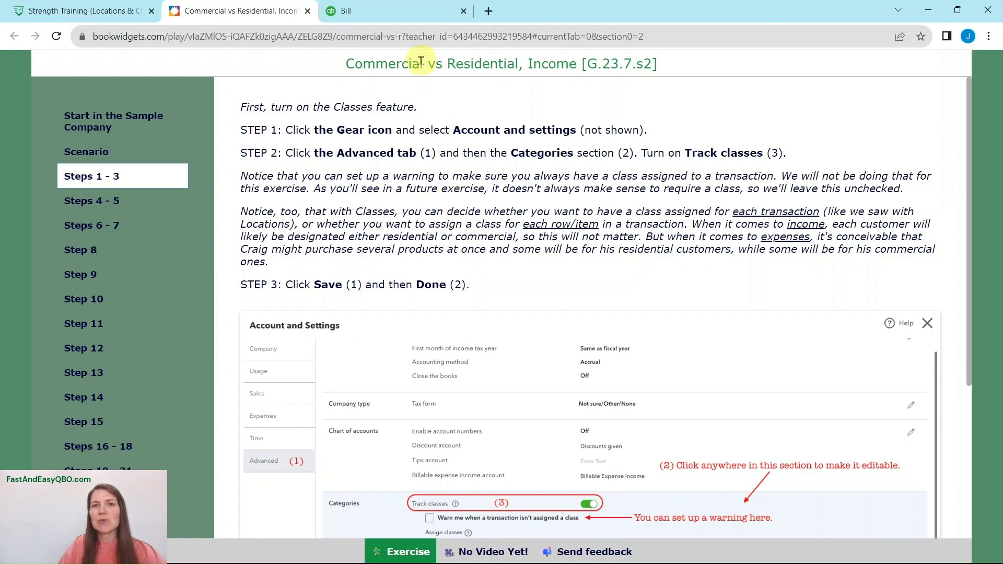
pyautogui.click(406, 17)
pyautogui.scroll(-1, 604, 354)
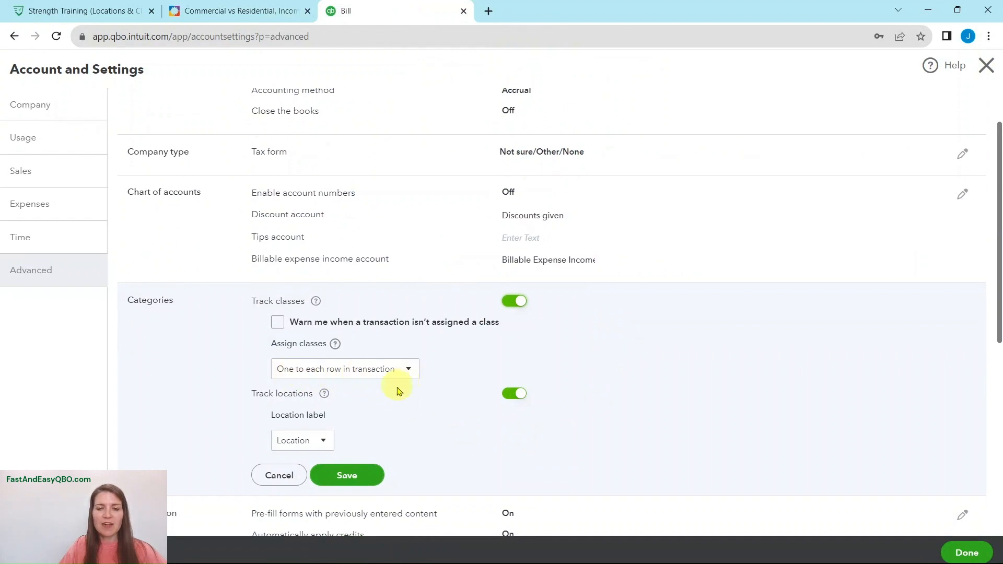
pyautogui.click(348, 476)
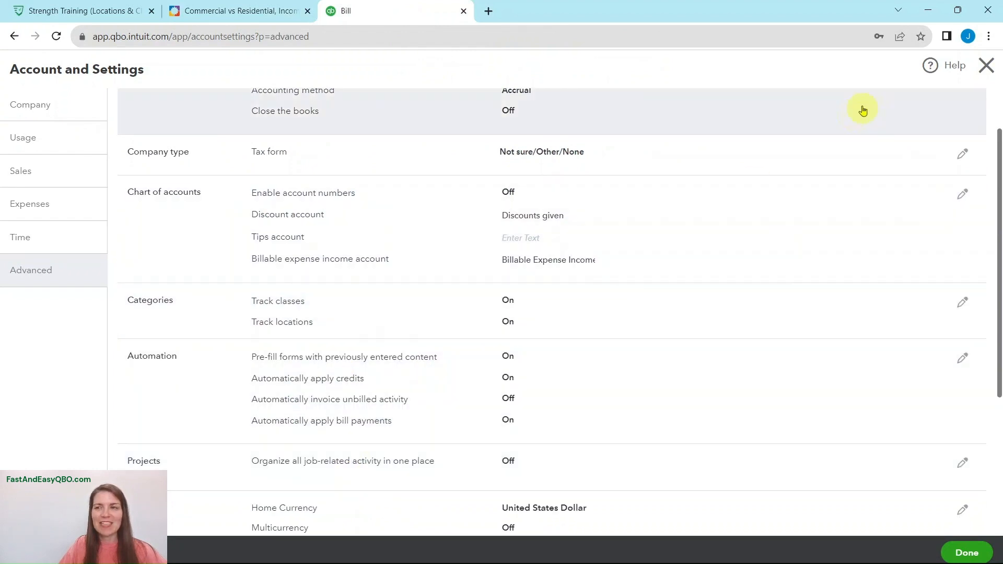
pyautogui.click(987, 65)
# Step: Read Steps 4 - 5 of the exercise and open the Classes list in the QuickBooks sample company
pyautogui.click(245, 12)
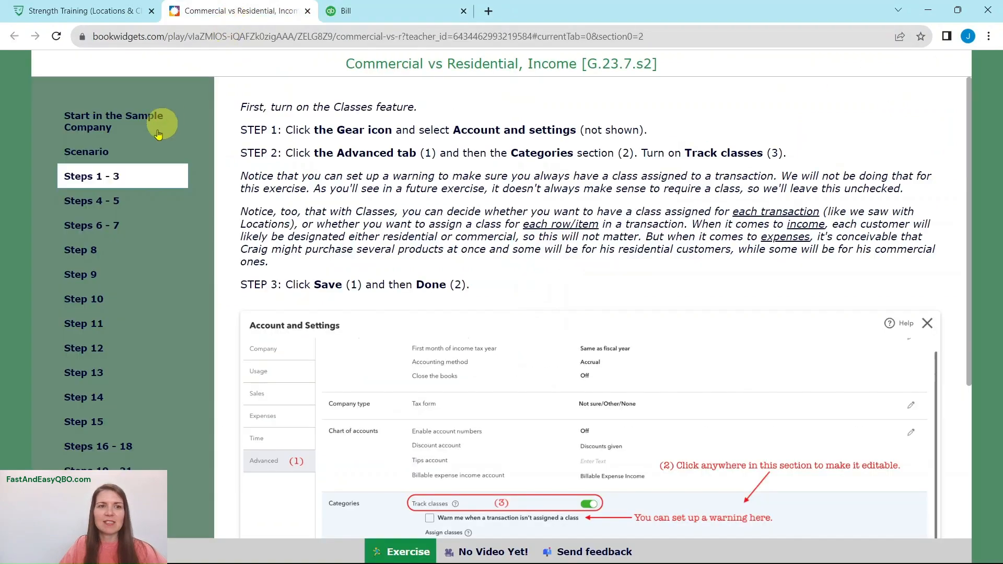
pyautogui.click(88, 206)
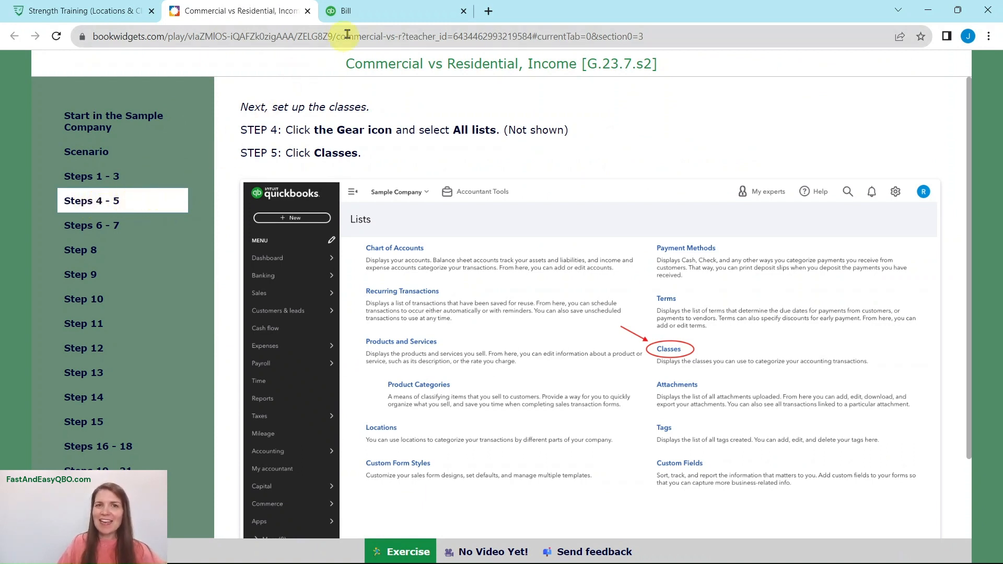
pyautogui.click(426, 21)
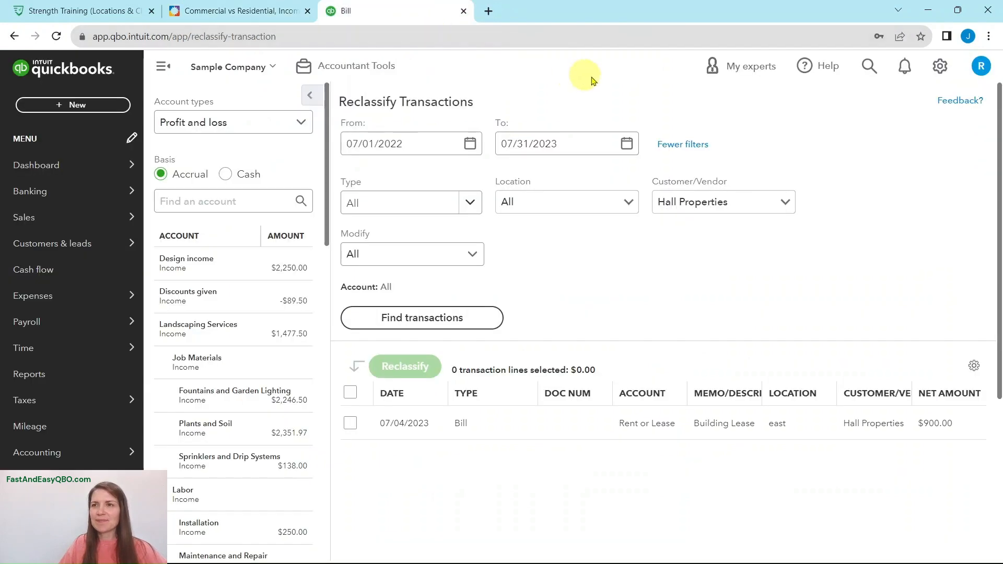
pyautogui.click(941, 68)
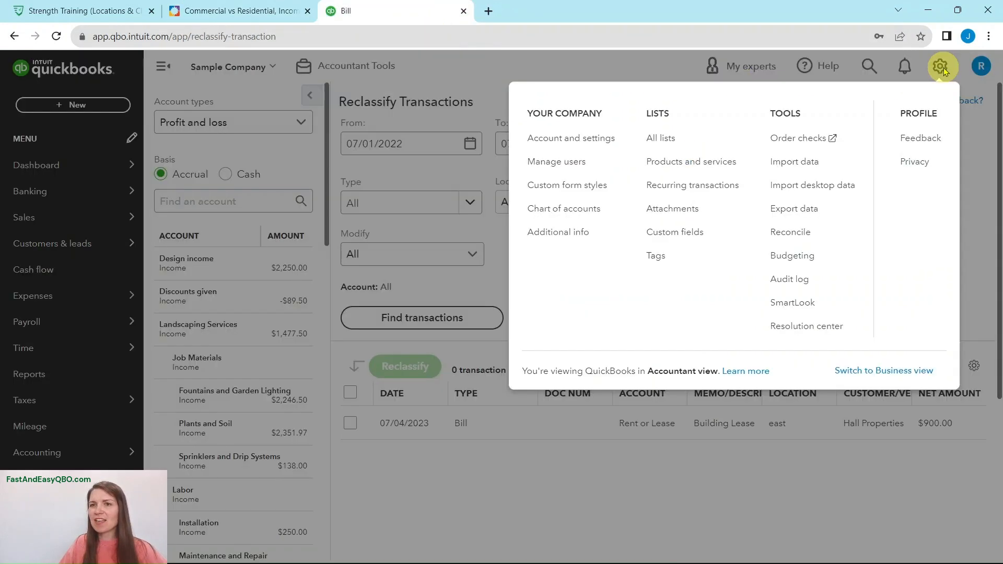
pyautogui.click(663, 137)
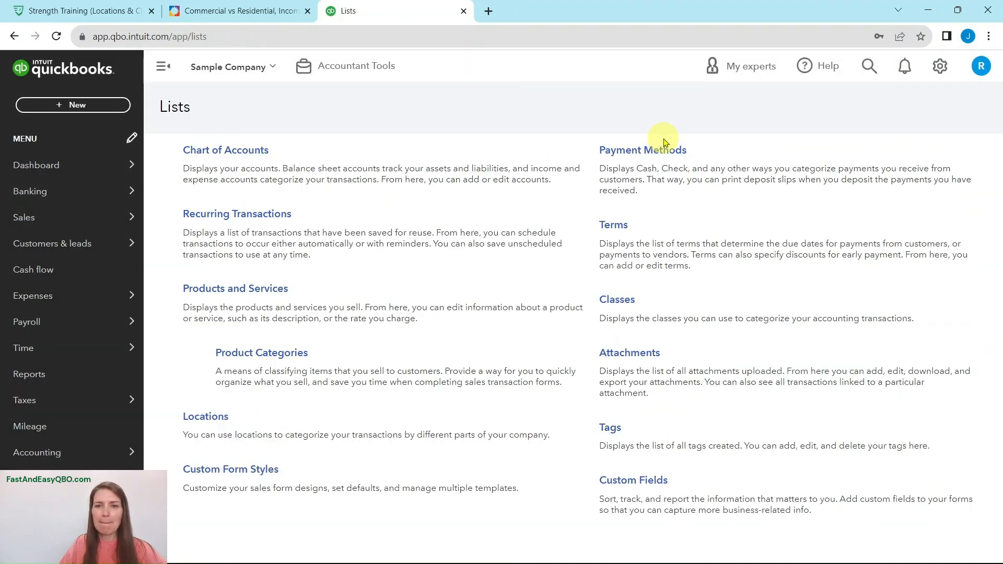
pyautogui.click(616, 301)
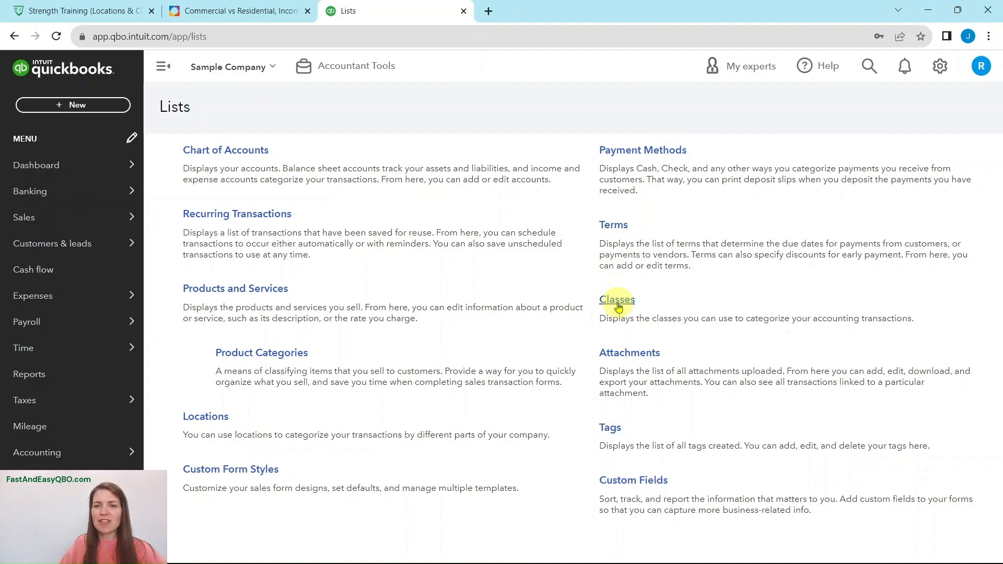
# Step: Read Steps 6 - 7 of the exercise and create a class named Commercial in QuickBooks, not marked as a sub-class
pyautogui.click(253, 11)
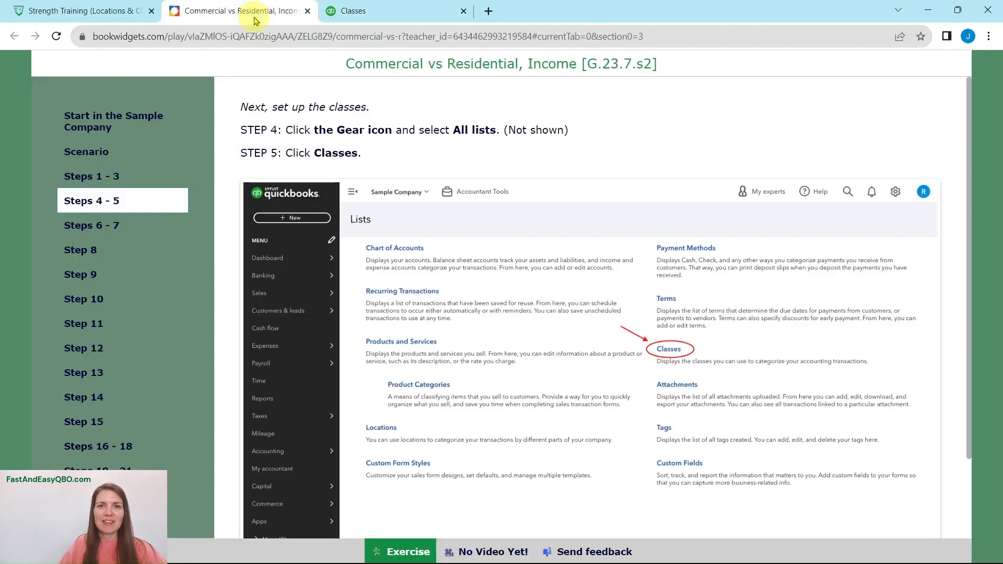
pyautogui.click(92, 227)
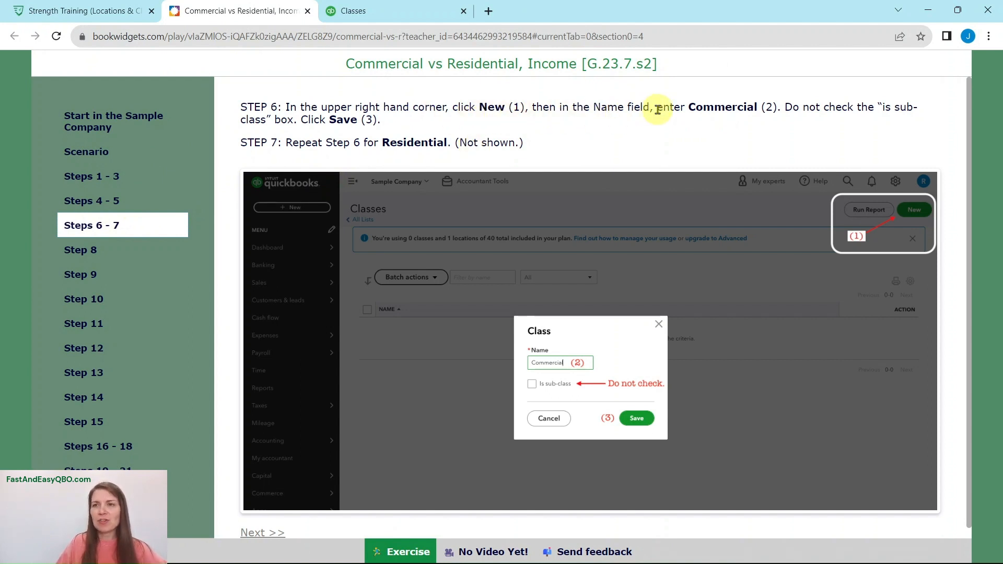
pyautogui.click(400, 12)
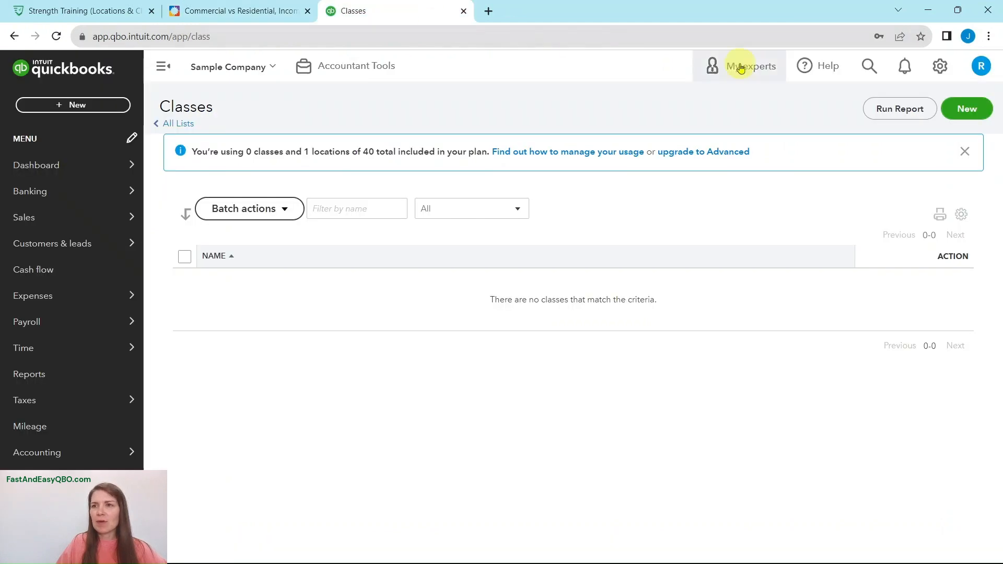
pyautogui.click(966, 111)
pyautogui.click(468, 285)
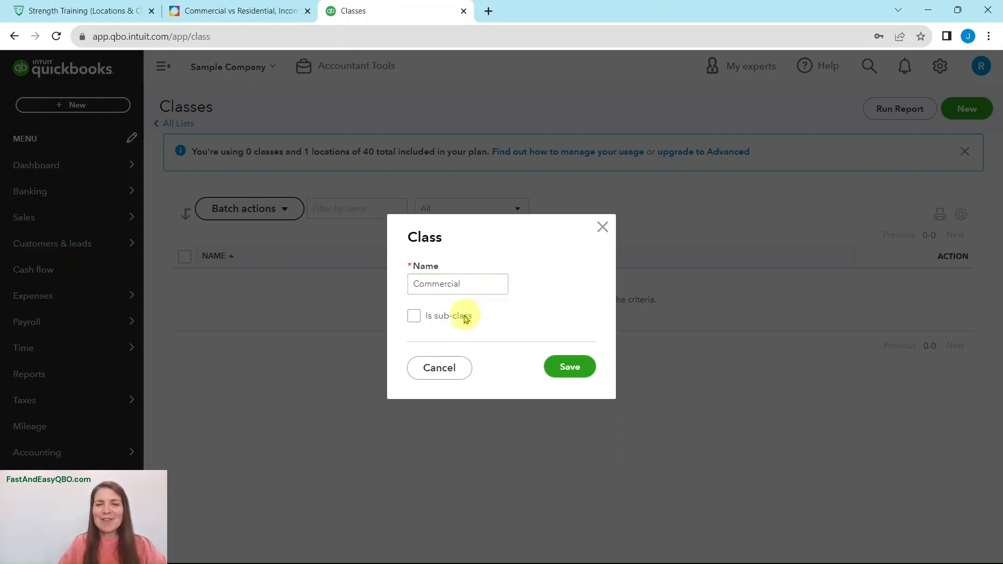
pyautogui.click(414, 316)
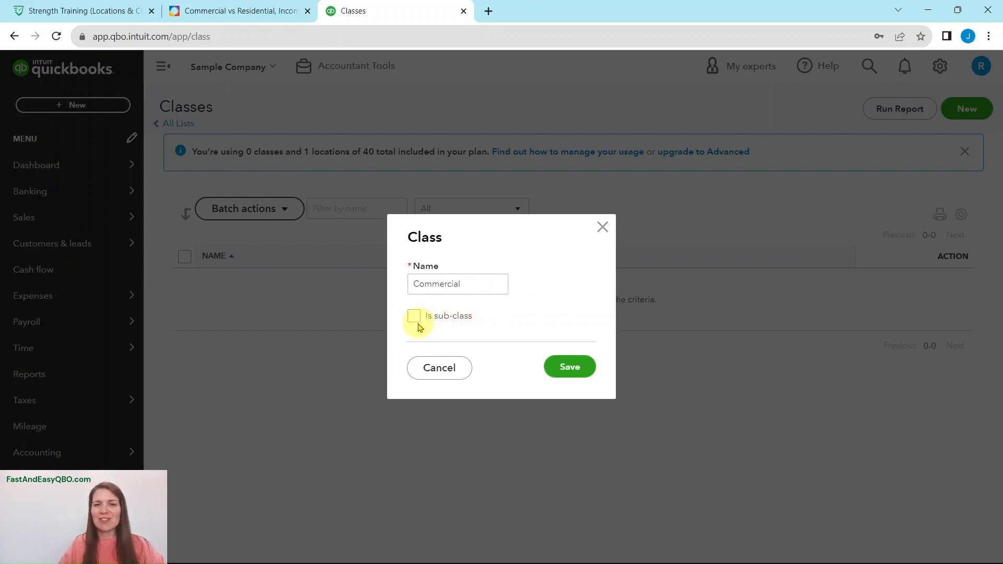
pyautogui.click(570, 368)
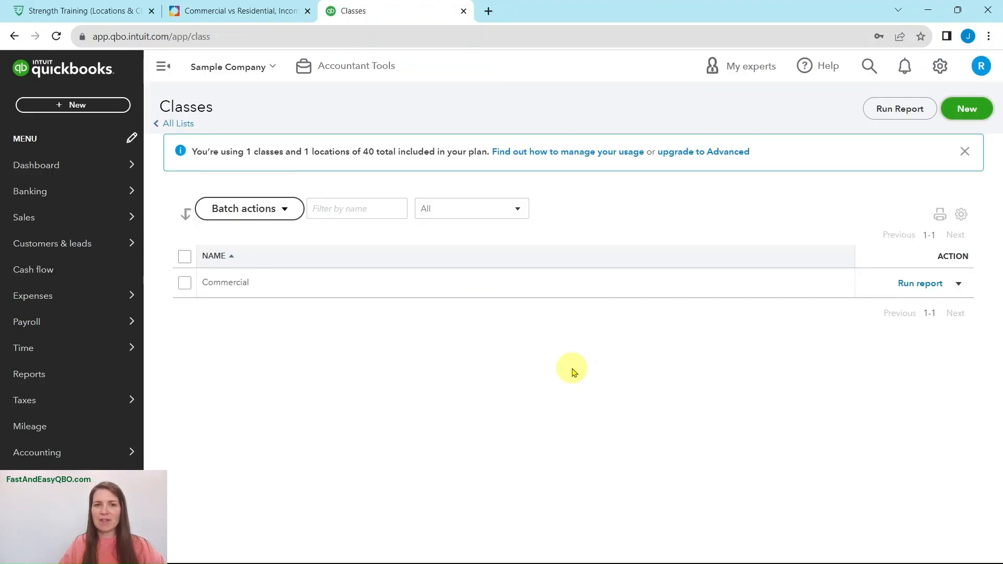
# Step: Recheck Step 7, create a class named Residential in QuickBooks without making it a sub-class, and return to the exercise instructions
pyautogui.click(256, 18)
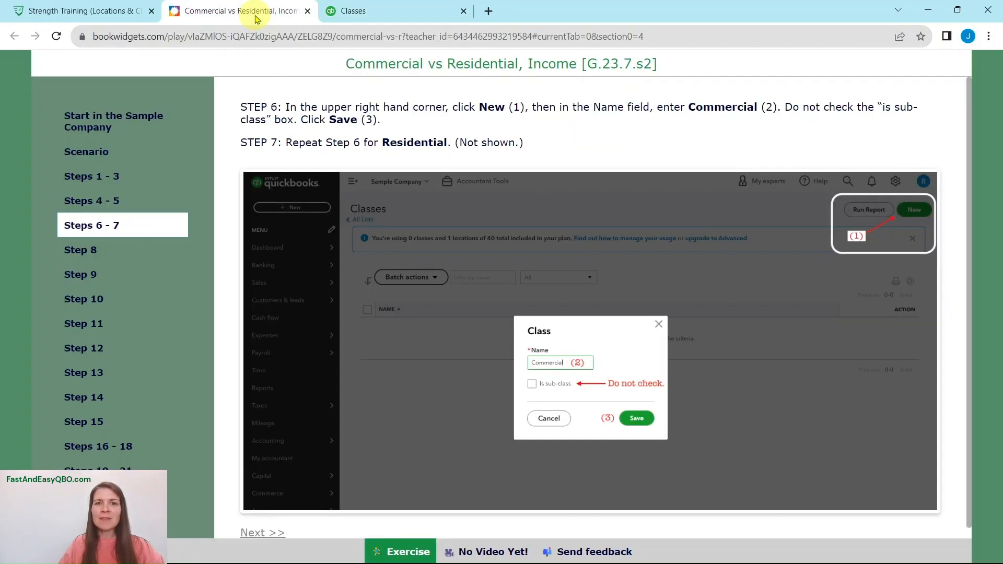
pyautogui.click(367, 16)
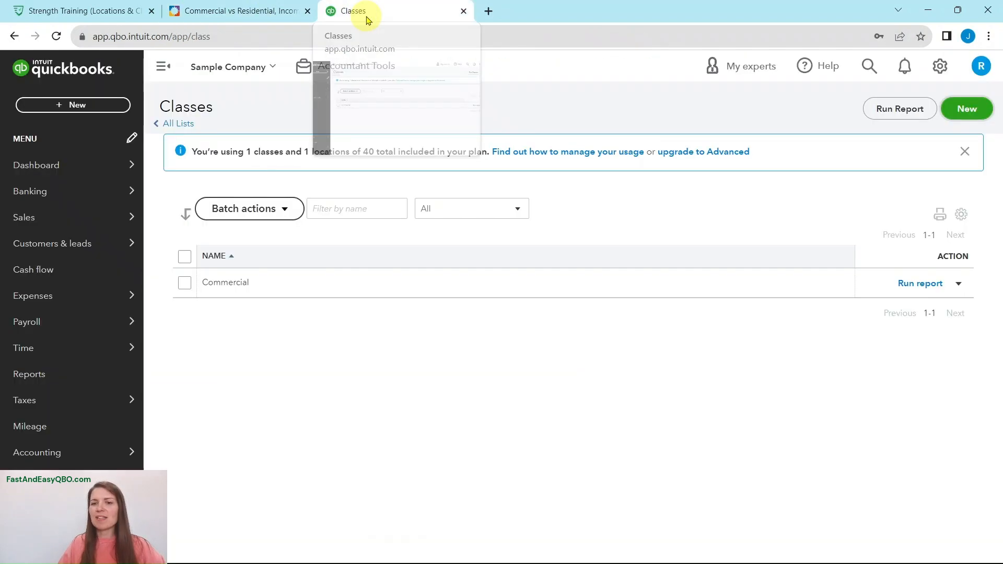
pyautogui.click(968, 110)
pyautogui.click(472, 284)
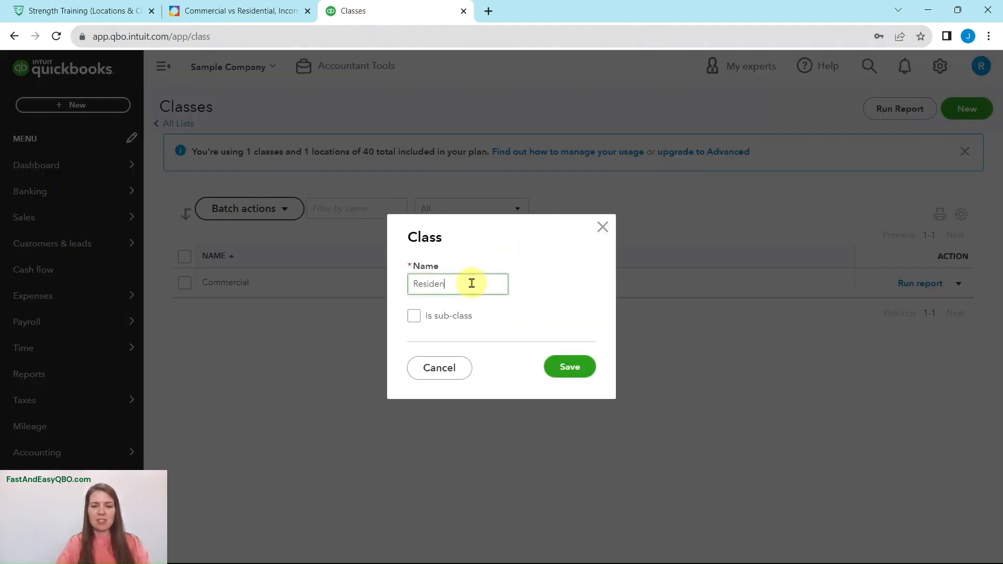
pyautogui.click(512, 313)
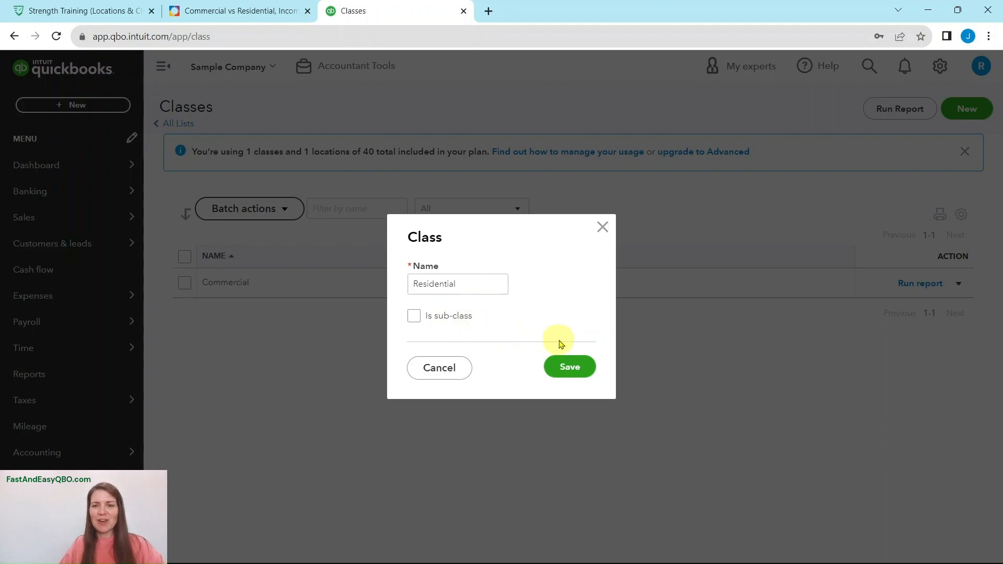
pyautogui.click(570, 368)
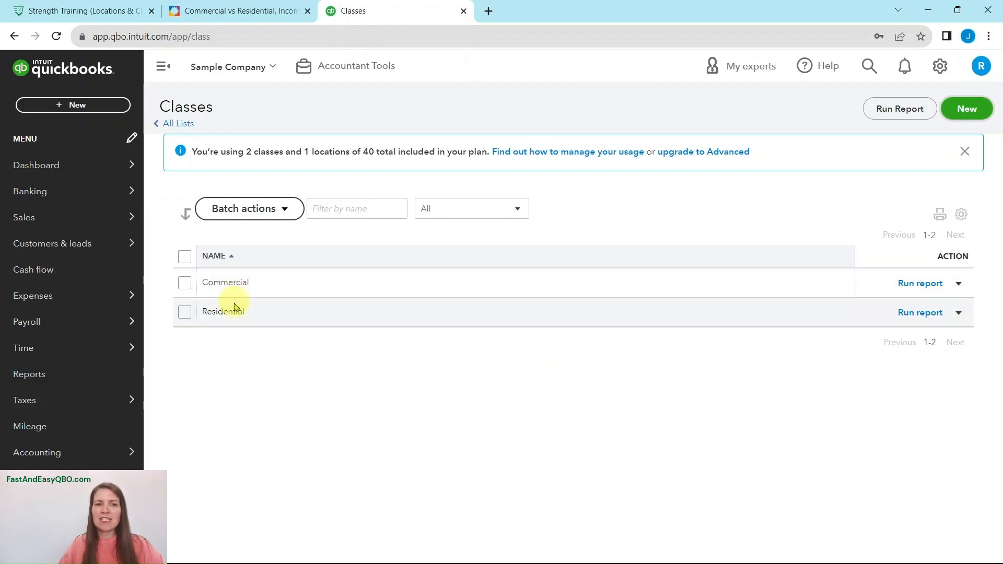
pyautogui.click(245, 12)
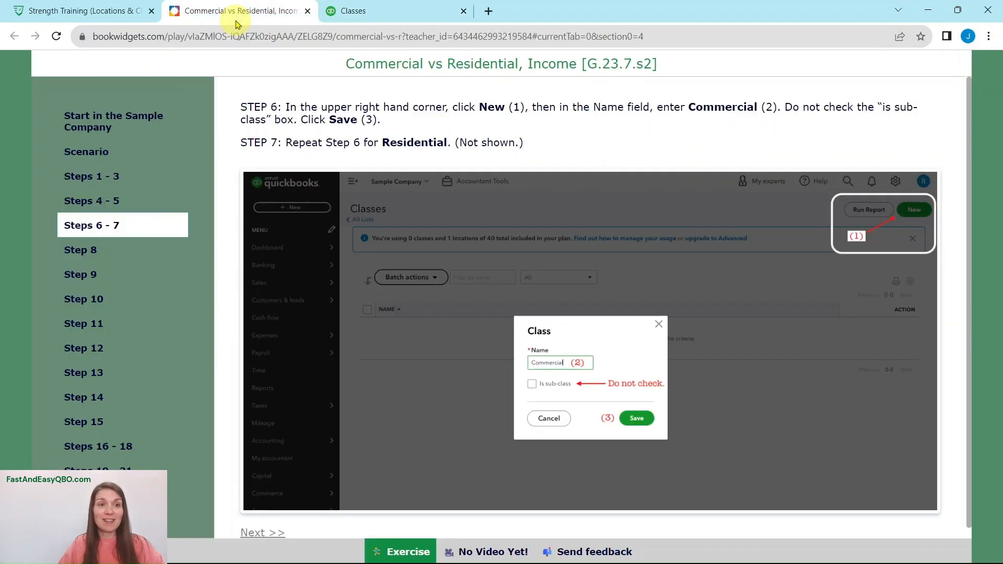
# Step: Read Step 8 of the exercise and open the Reclassify transactions tool in the QuickBooks sample company
pyautogui.click(78, 249)
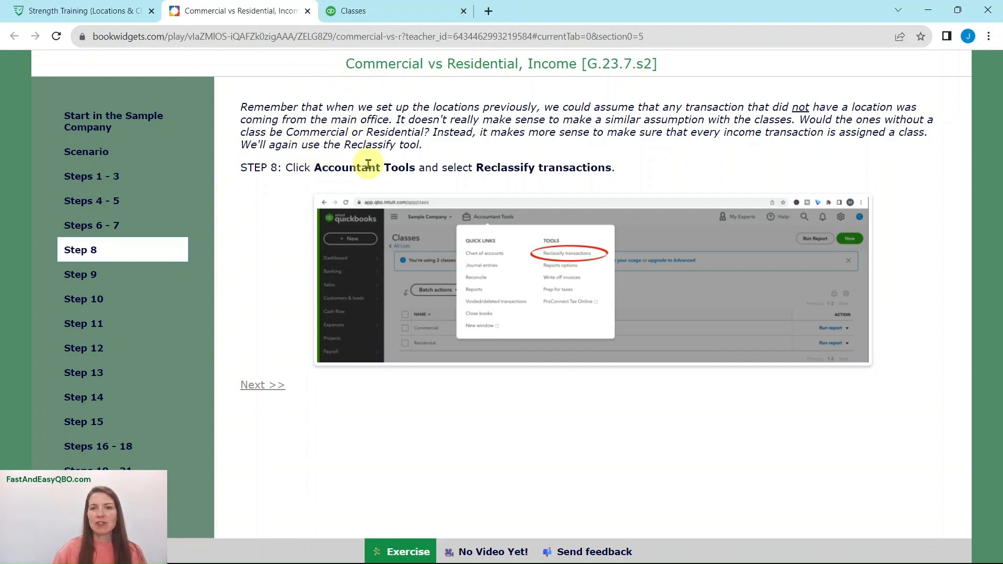
pyautogui.click(365, 12)
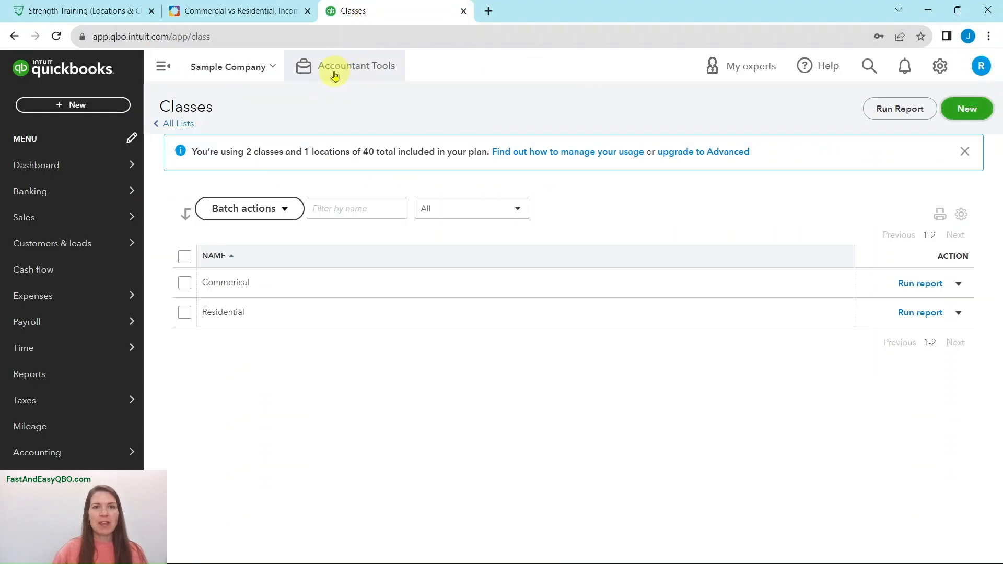
pyautogui.click(363, 71)
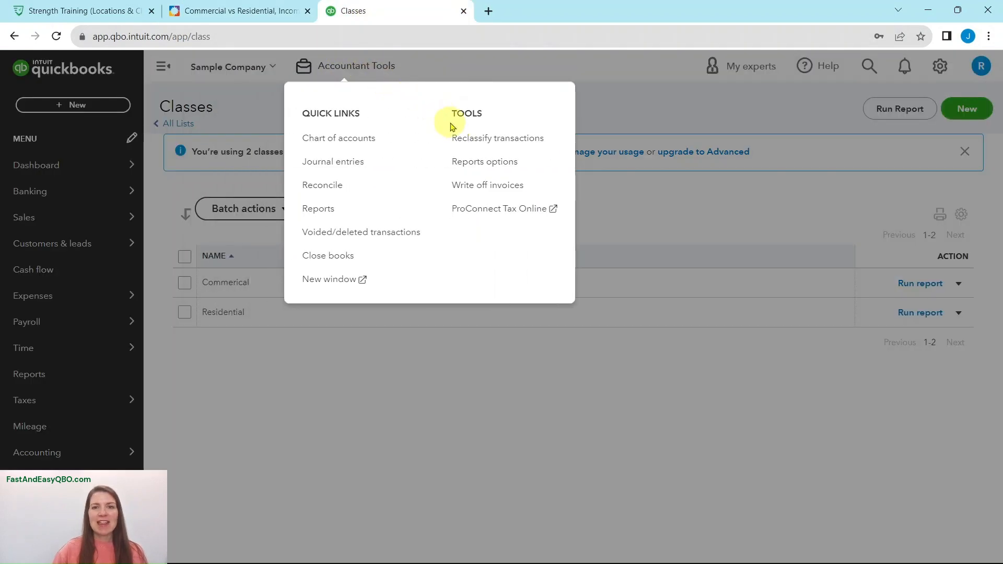
pyautogui.click(470, 139)
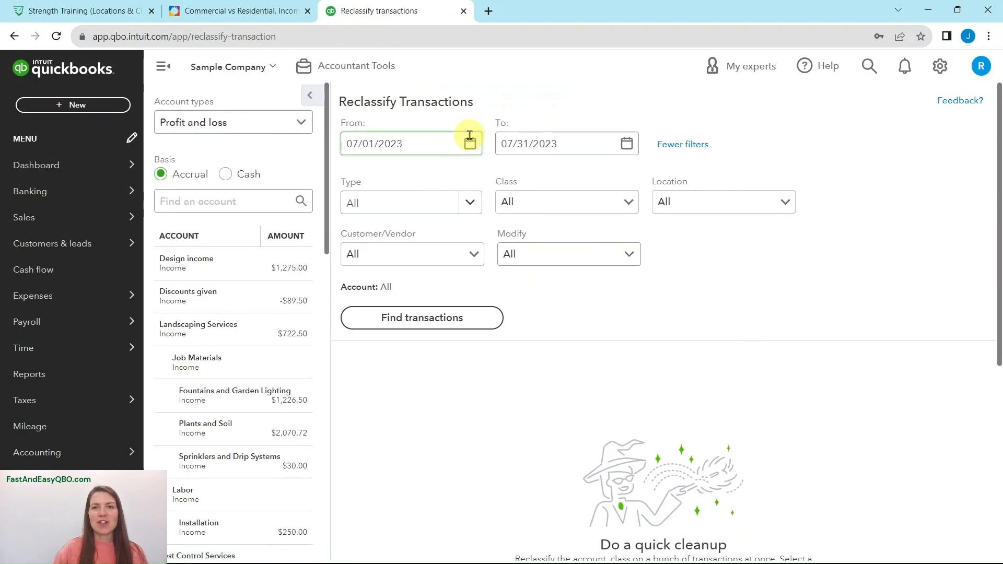
# Step: Read Step 9 of the exercise and set the From date in Reclassify Transactions to 07/01/2022
pyautogui.click(239, 10)
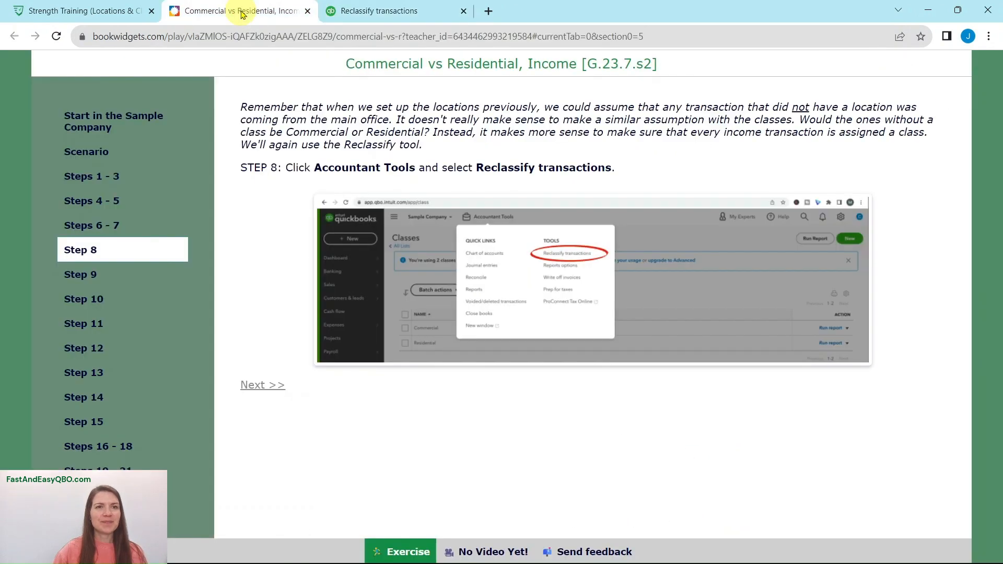
pyautogui.click(106, 270)
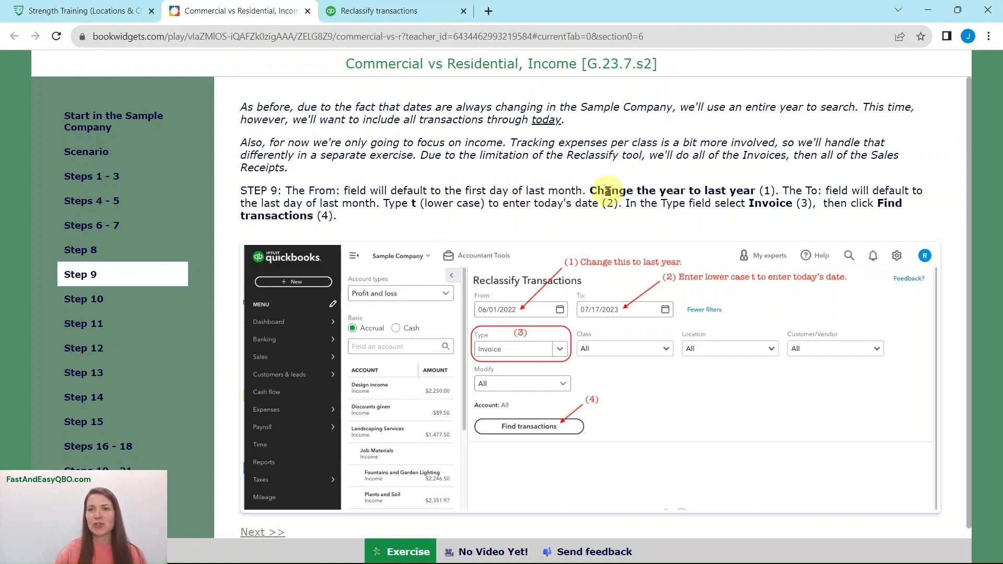
pyautogui.click(387, 10)
pyautogui.click(416, 144)
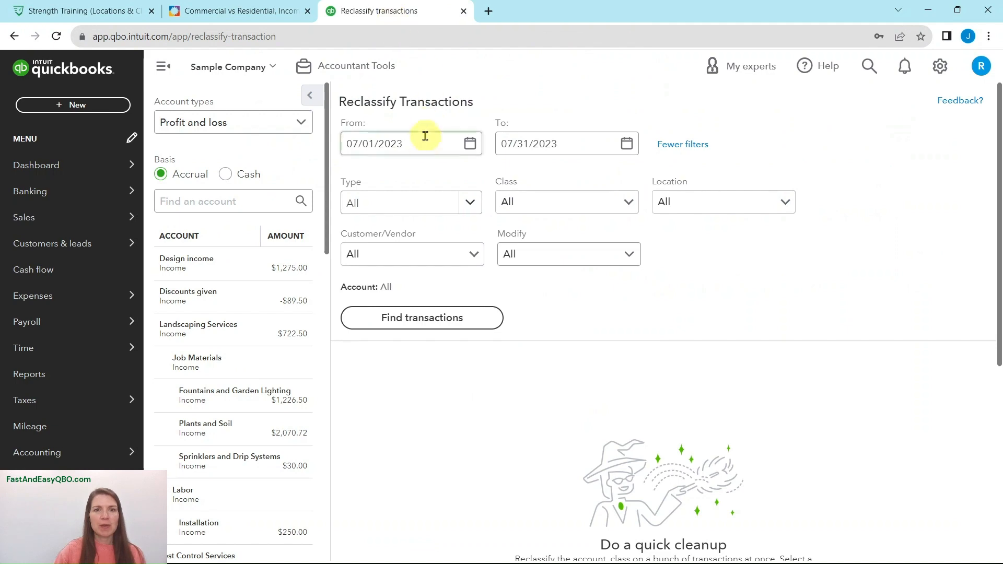
pyautogui.click(412, 144)
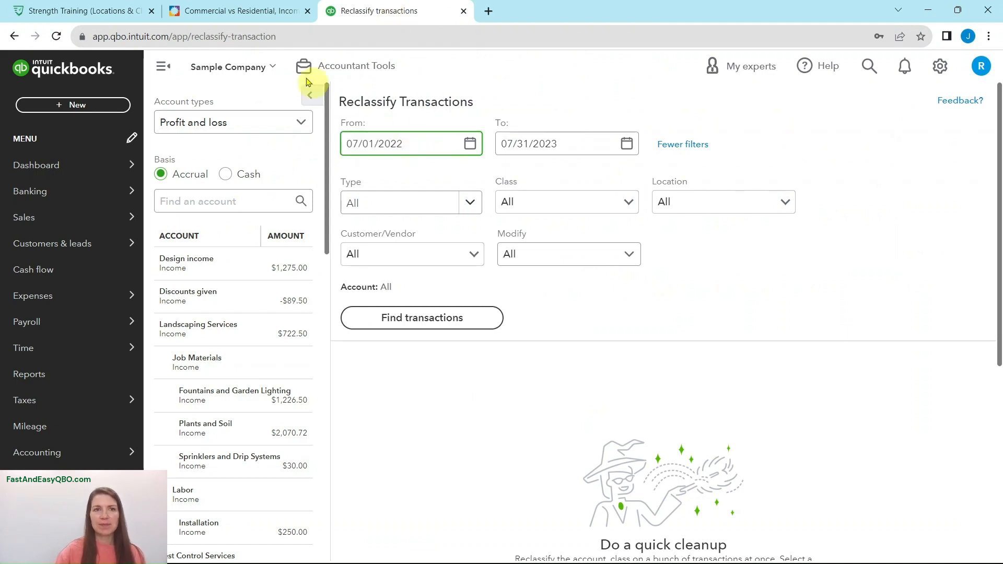
# Step: Recheck Step 9 and set the To date in Reclassify Transactions to today's date, 08/16/2023
pyautogui.click(243, 11)
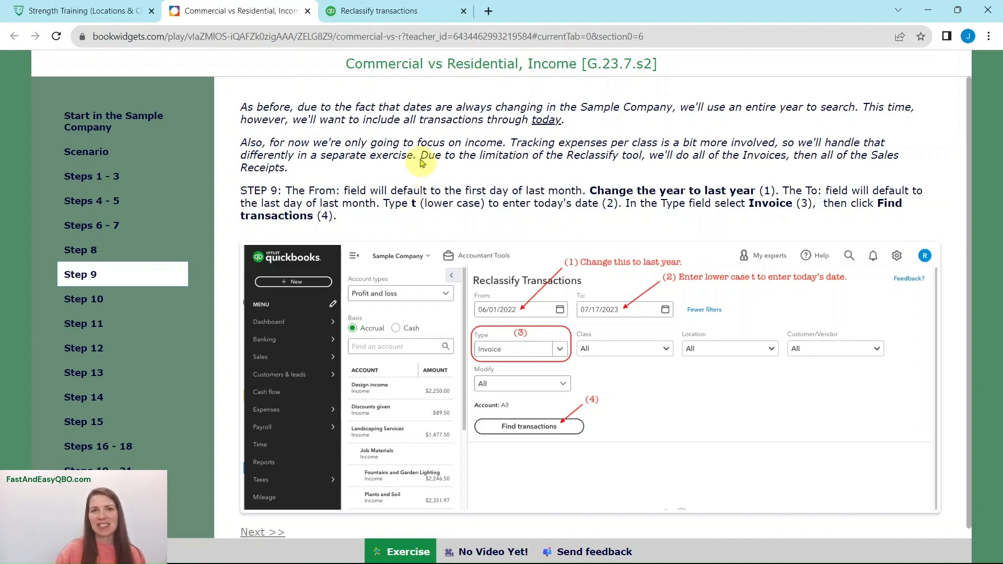
pyautogui.click(360, 11)
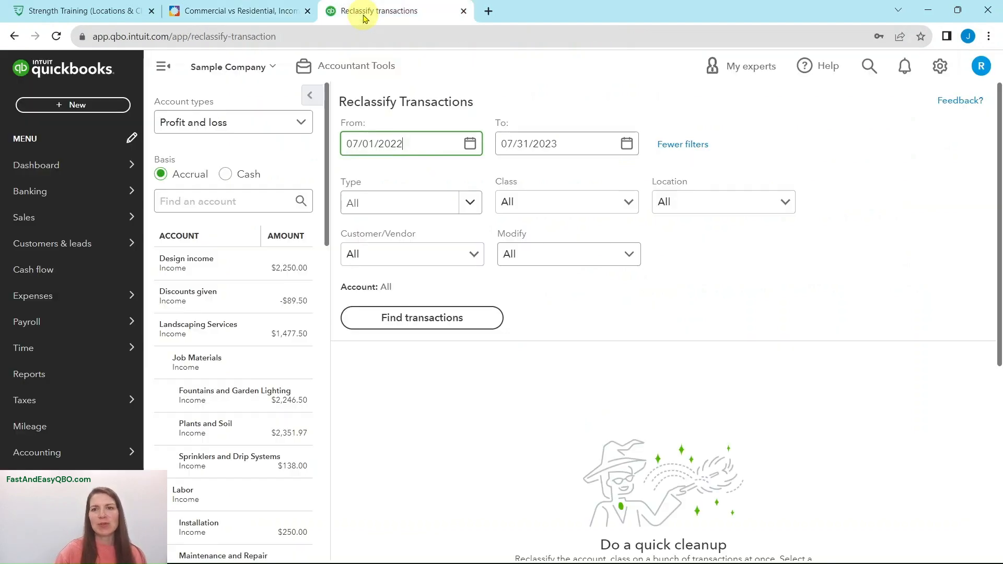
pyautogui.tripleClick(566, 141)
pyautogui.press('BackSpace')
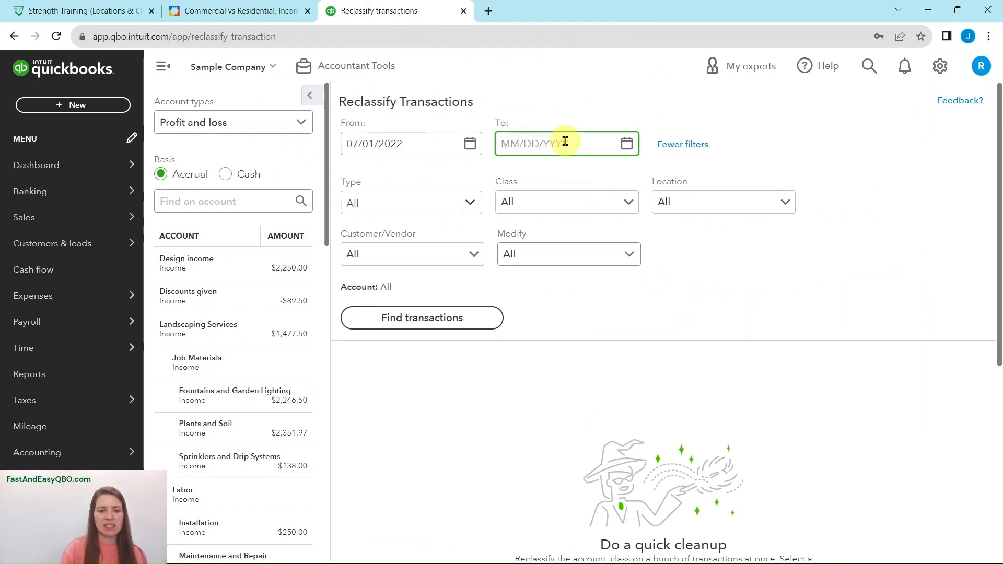
pyautogui.write('08/16/2023')
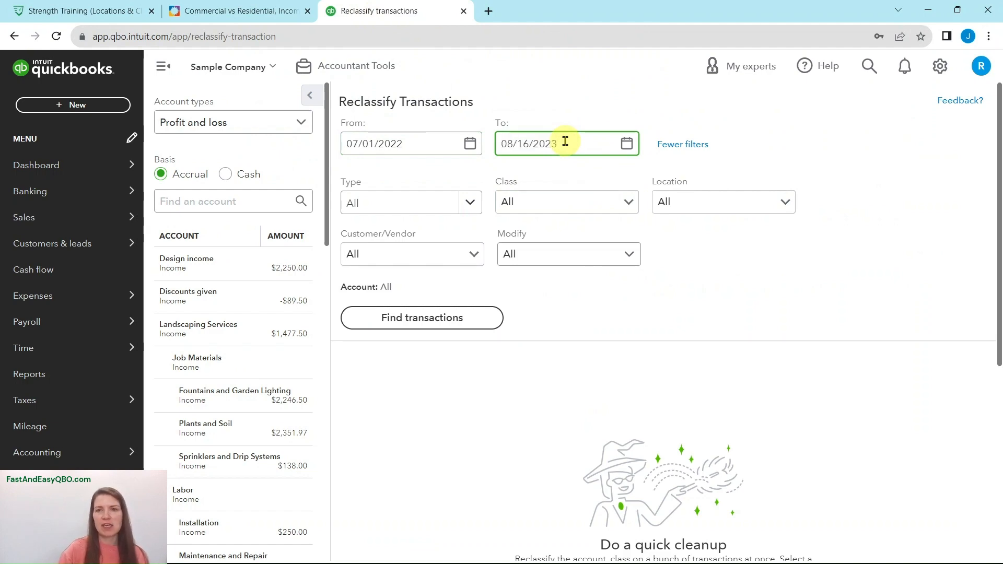
# Step: Recheck Step 9, set the transaction Type filter to Invoice, and find the matching transactions
pyautogui.click(265, 13)
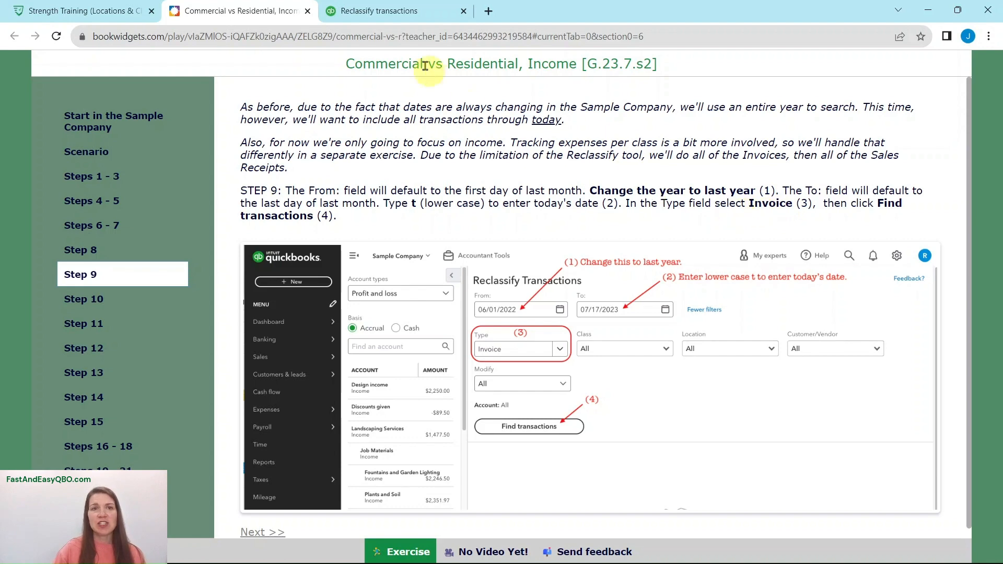
pyautogui.click(372, 11)
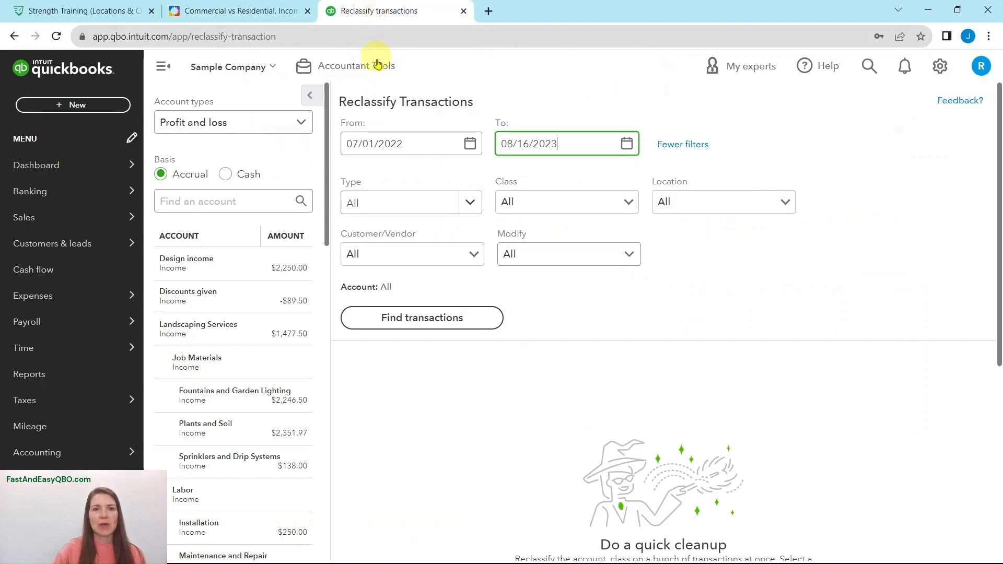
pyautogui.click(377, 202)
pyautogui.click(377, 397)
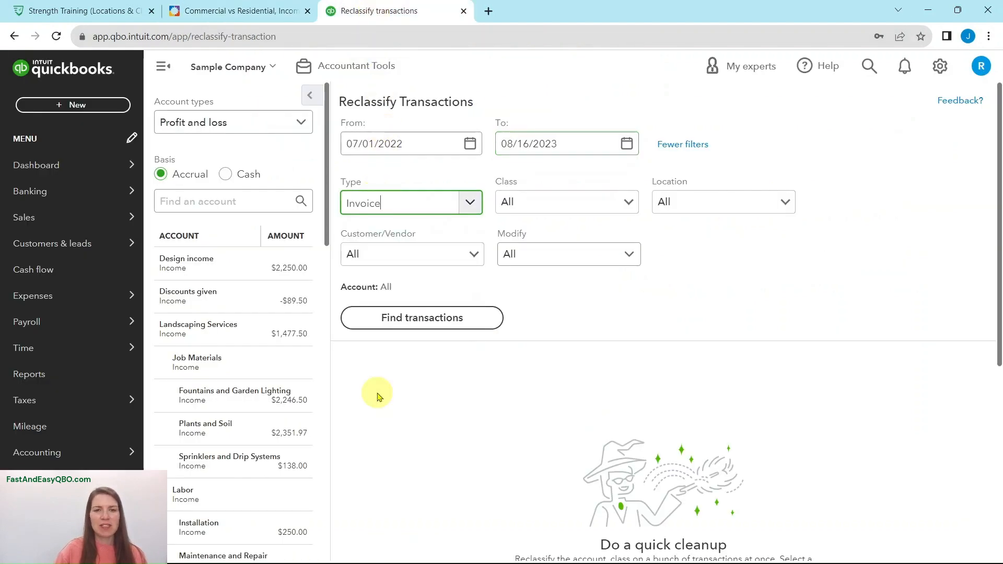
pyautogui.click(416, 325)
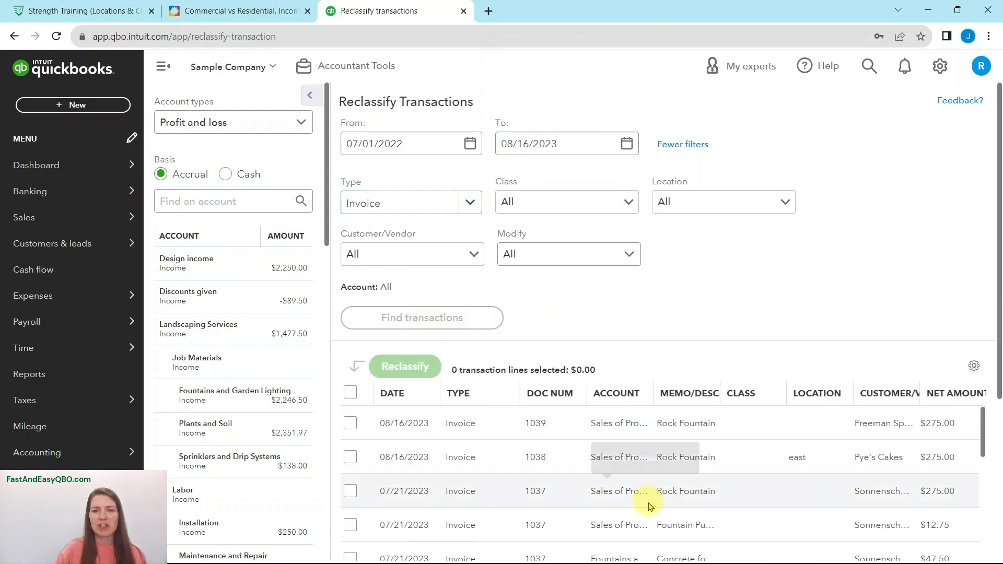
pyautogui.scroll(-4, 642, 486)
pyautogui.scroll(3, 486, 448)
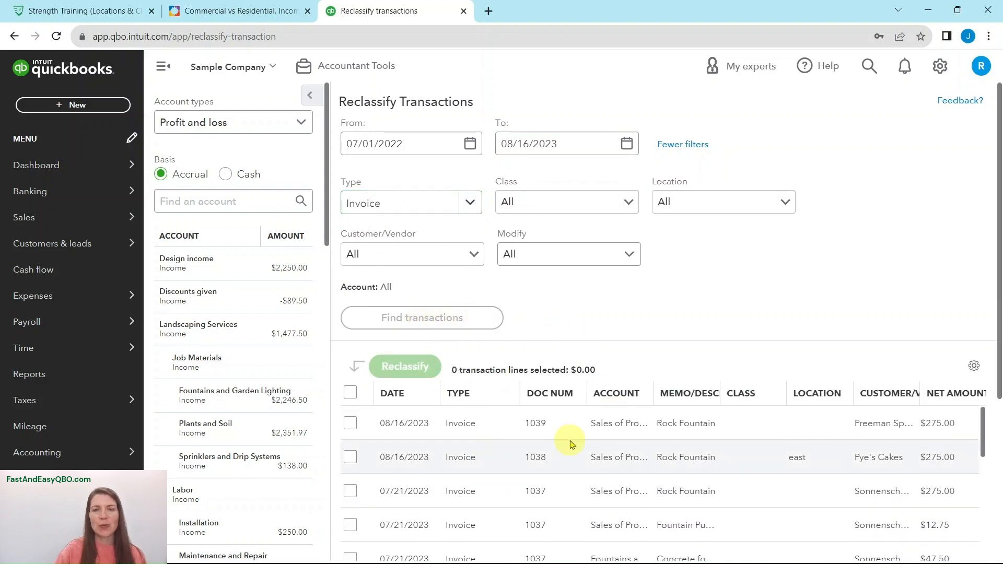
# Step: Read Step 10 of the exercise and sort the found invoice lines by Customer/Vendor in QuickBooks
pyautogui.click(236, 10)
pyautogui.click(93, 298)
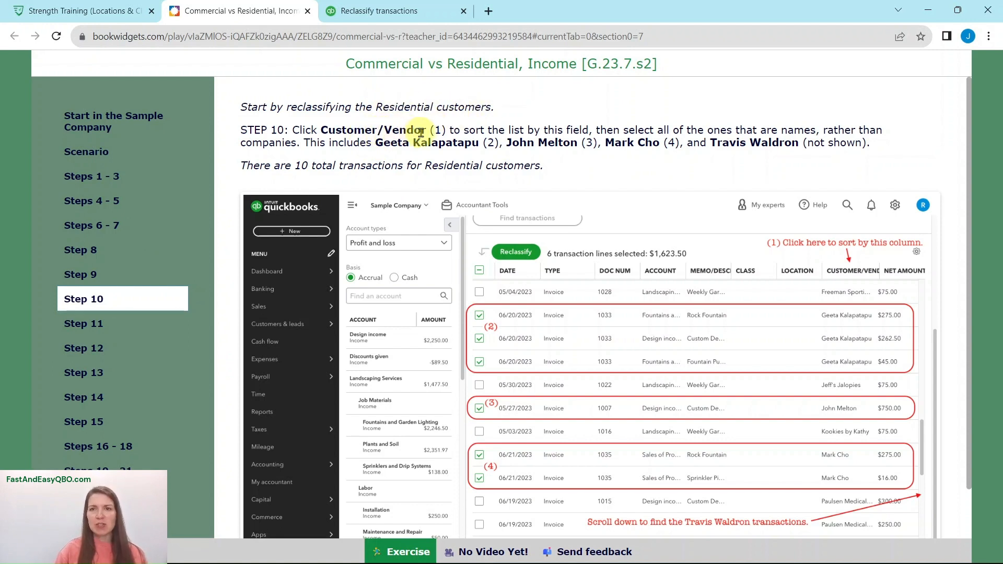
pyautogui.click(384, 14)
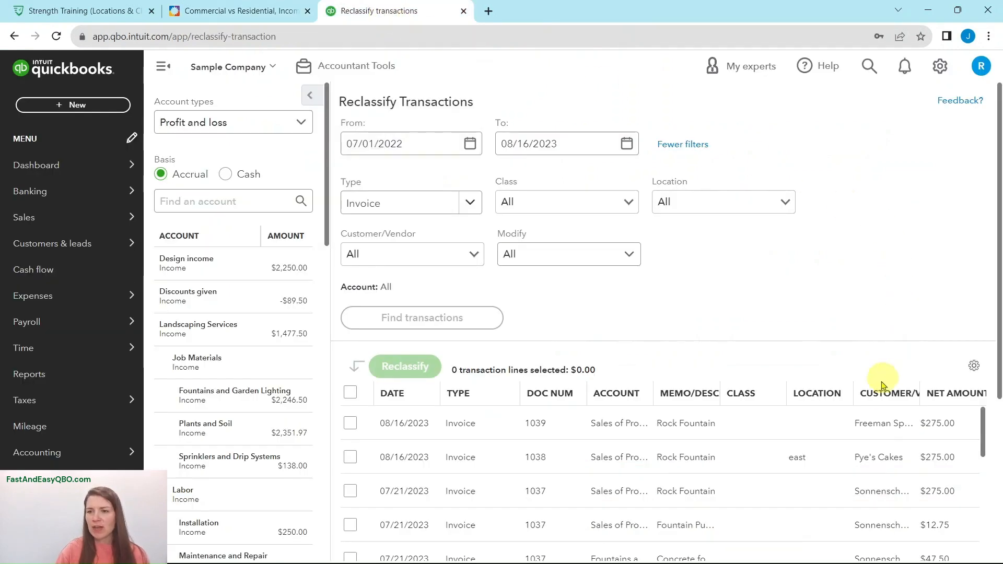
pyautogui.click(876, 398)
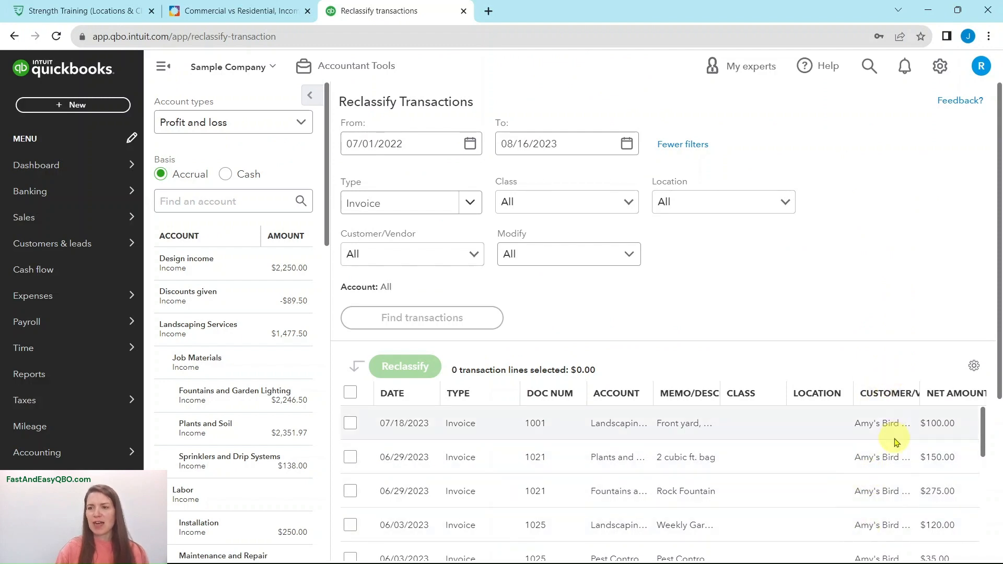
pyautogui.scroll(-2, 899, 441)
pyautogui.scroll(-5, 903, 350)
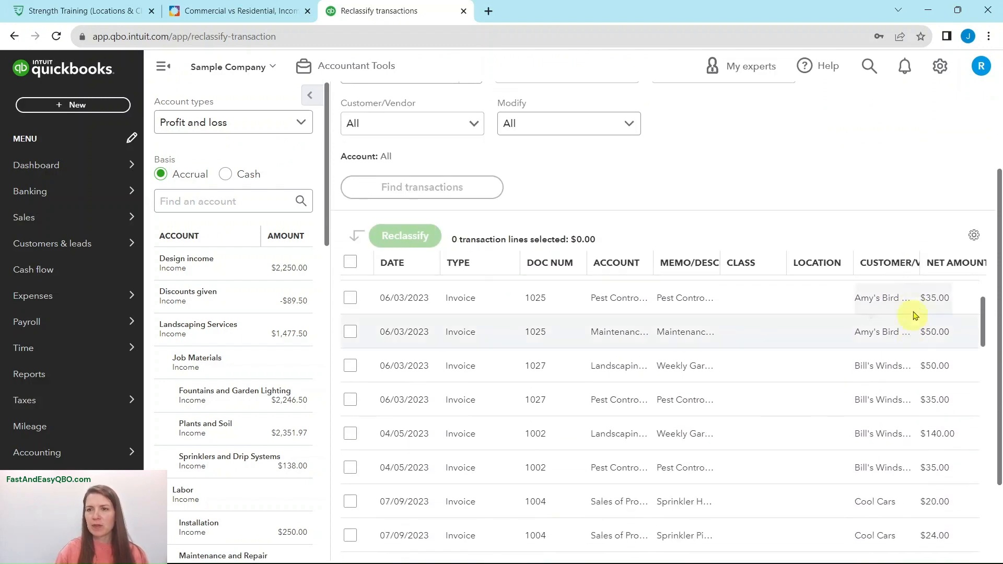
pyautogui.scroll(5, 871, 283)
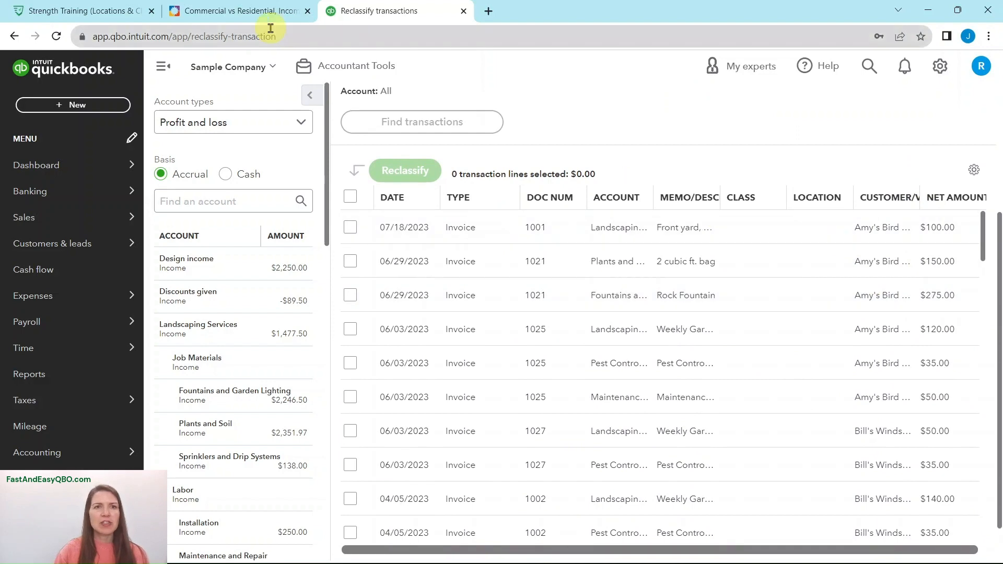
# Step: Recheck Step 10 and select the first residential customer's three 07/20/2023 invoice lines of $275.00, $262.50 and $45.00
pyautogui.click(260, 11)
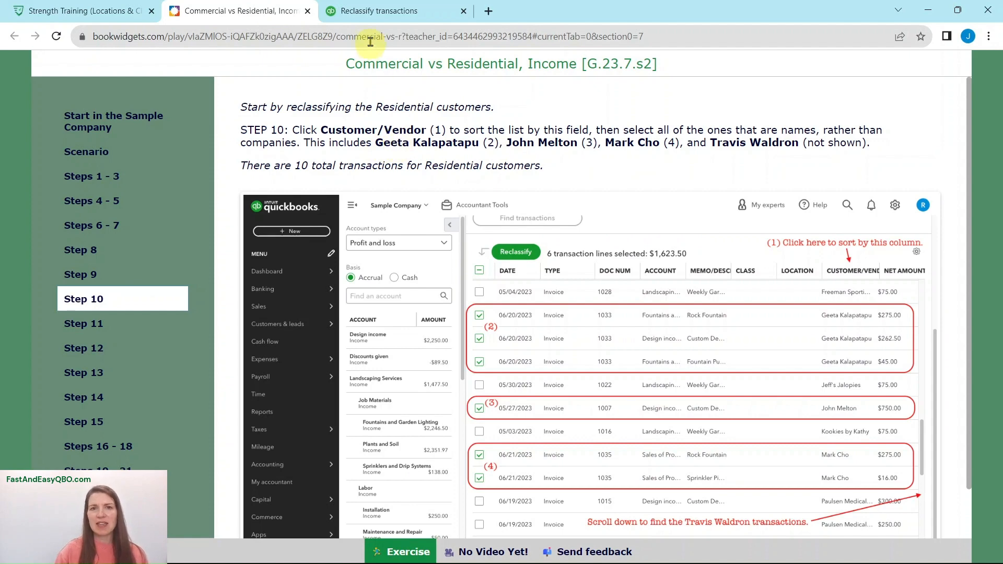
pyautogui.click(367, 14)
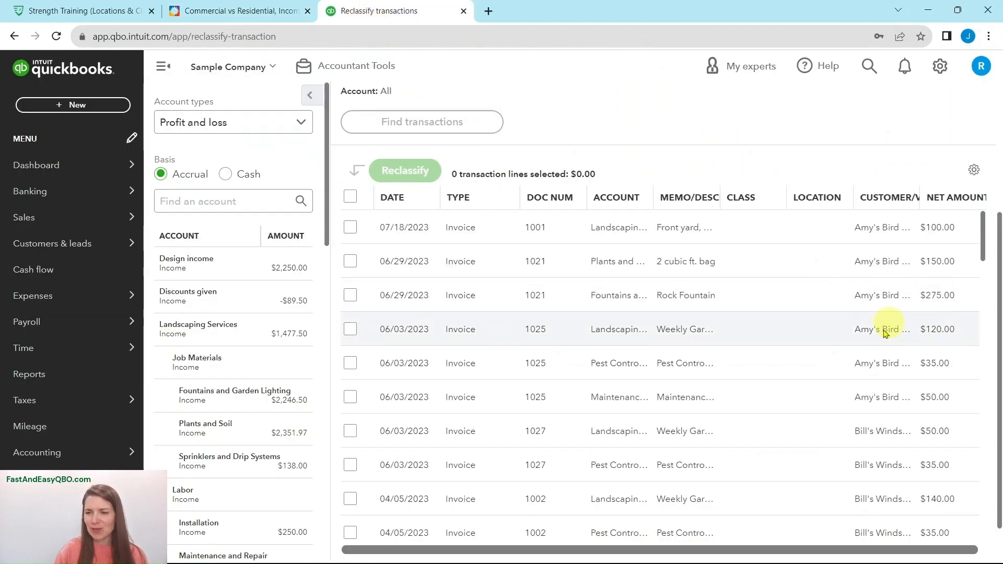
pyautogui.scroll(-10, 883, 329)
pyautogui.scroll(-10, 864, 356)
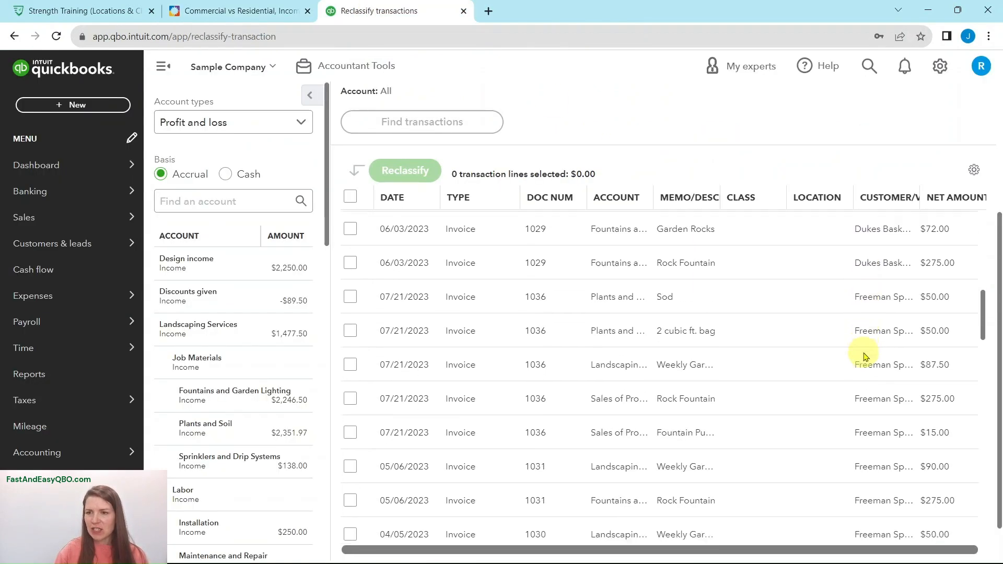
pyautogui.scroll(-4, 863, 356)
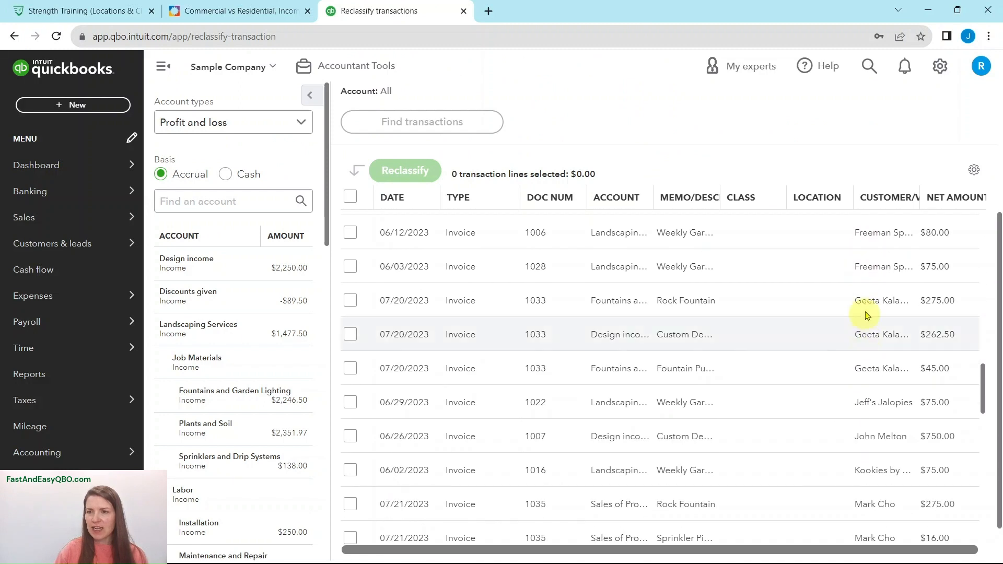
pyautogui.click(350, 301)
pyautogui.click(350, 335)
pyautogui.click(351, 367)
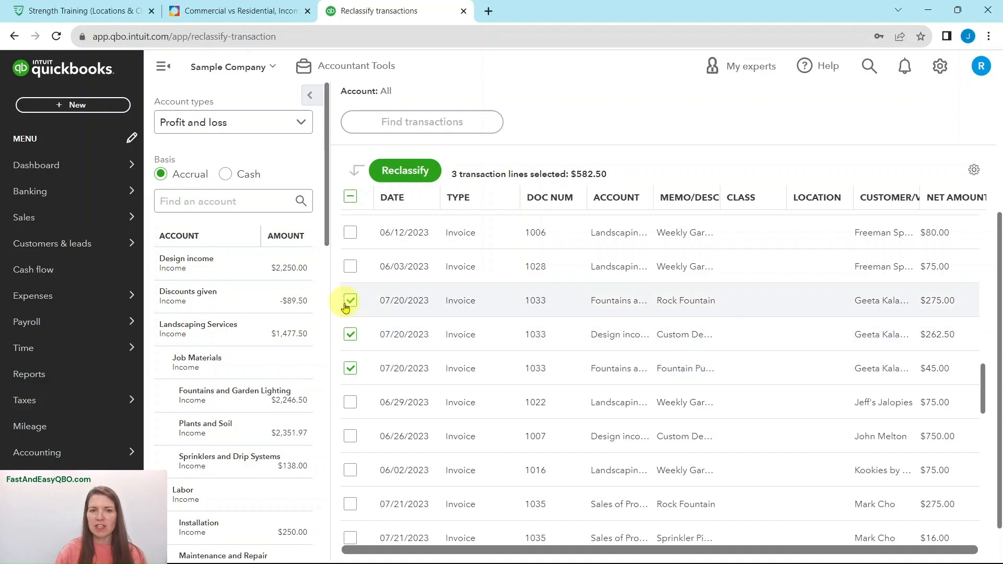
# Step: Recheck Step 10 and select the next two residential customers' lines: $750.00 on 06/26/2023, and $275.00 and $16.00 on 07/21/2023
pyautogui.click(252, 11)
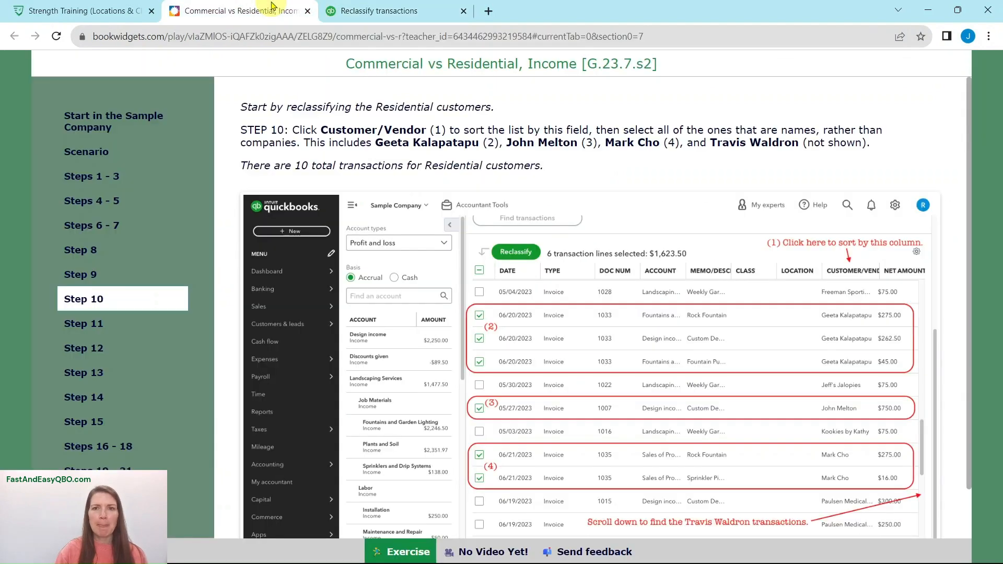
pyautogui.click(345, 11)
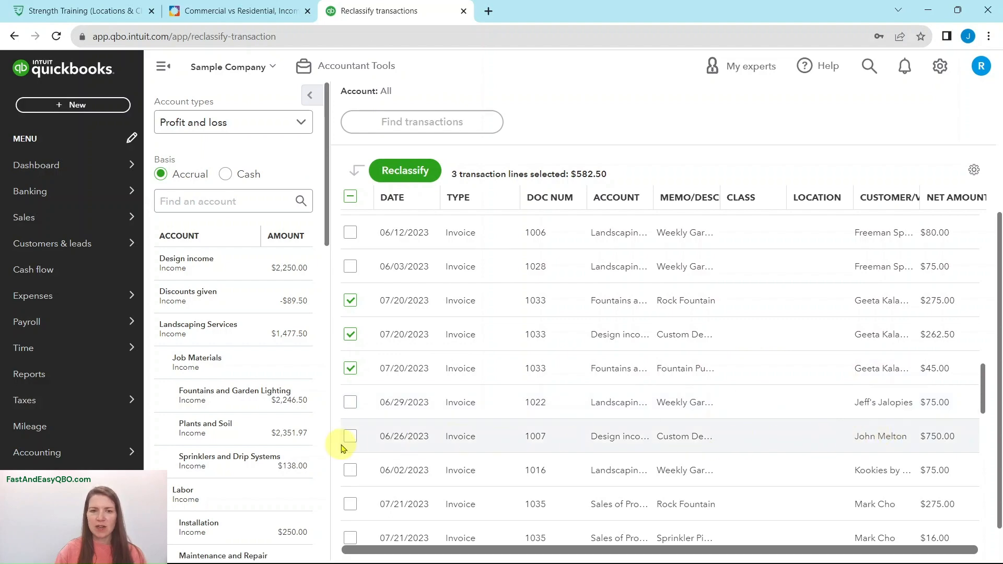
pyautogui.click(245, 11)
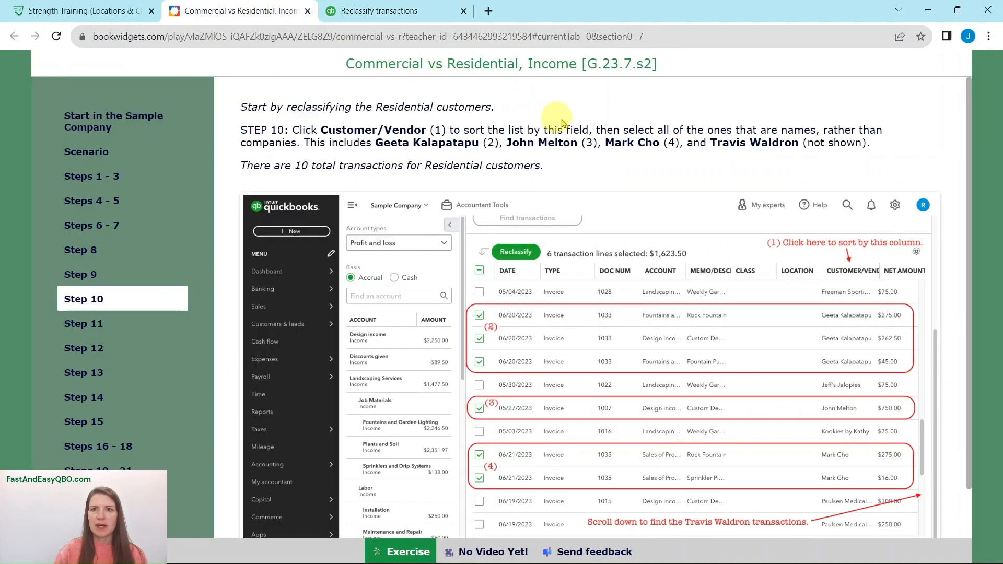
pyautogui.click(373, 11)
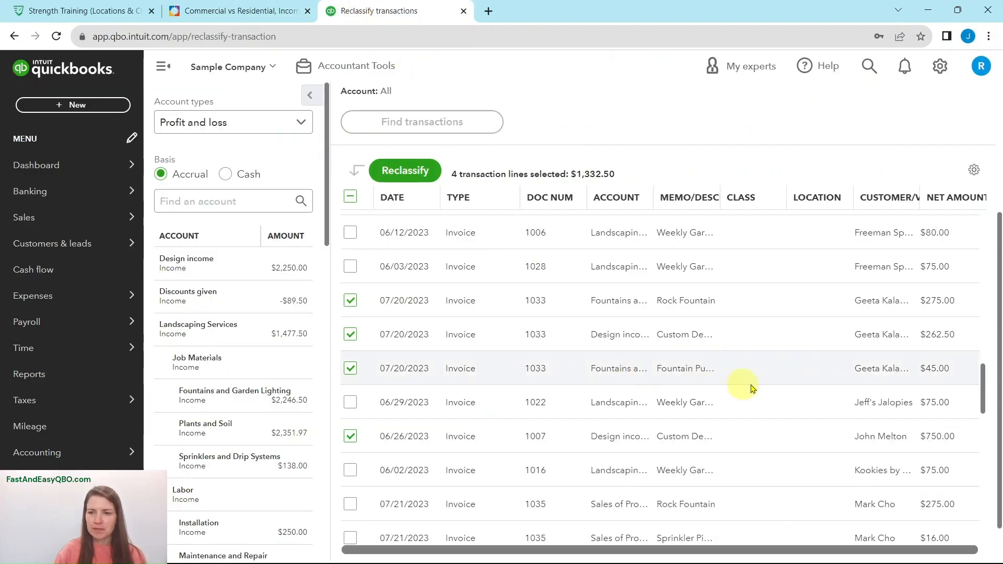
pyautogui.scroll(-1, 829, 414)
pyautogui.scroll(-2, 831, 407)
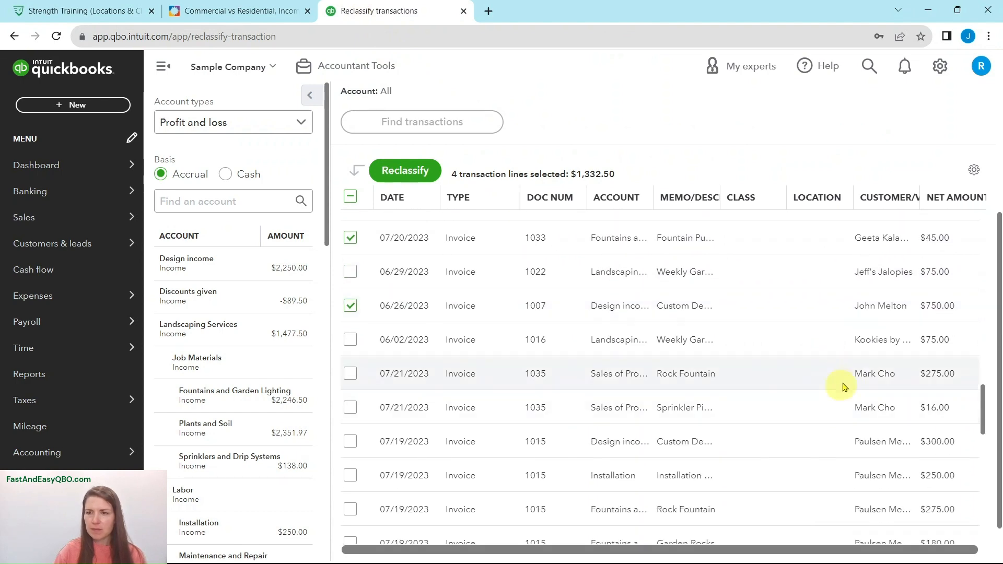
pyautogui.click(358, 374)
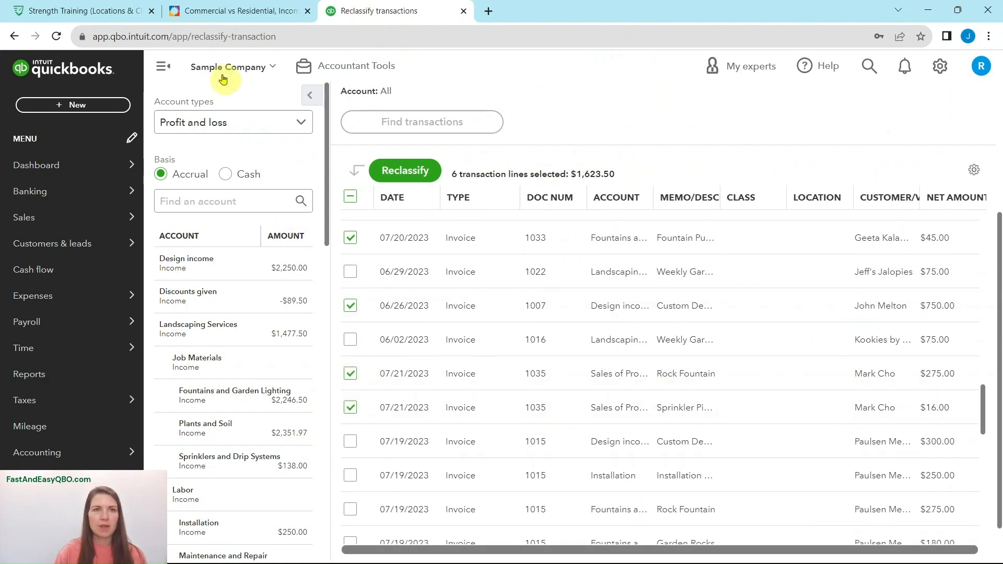
# Step: Recheck Step 10 and select the fourth residential customer's four invoice lines of $300.00, $84.00, $103.55 and $75.00
pyautogui.click(214, 11)
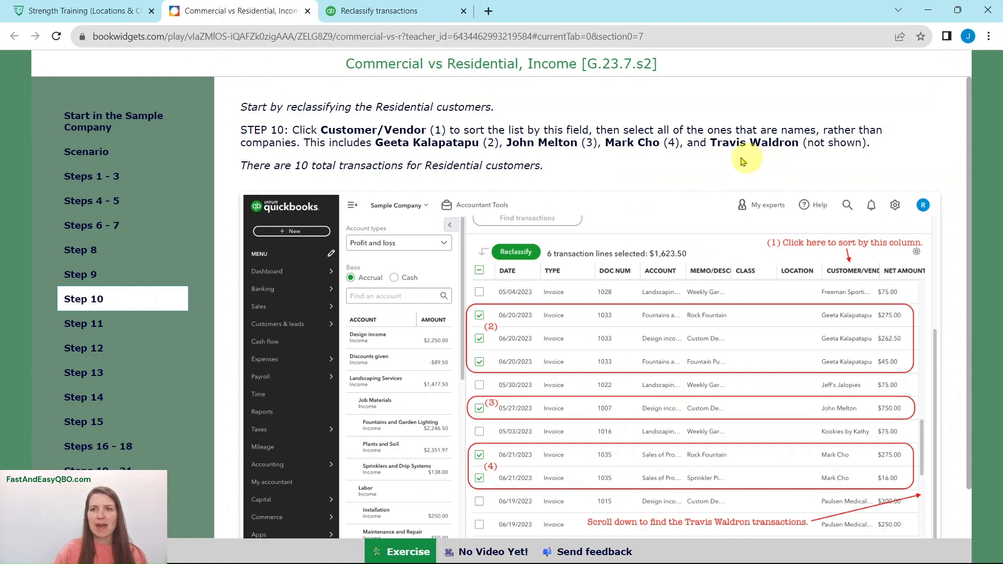
pyautogui.click(376, 10)
pyautogui.scroll(-3, 758, 347)
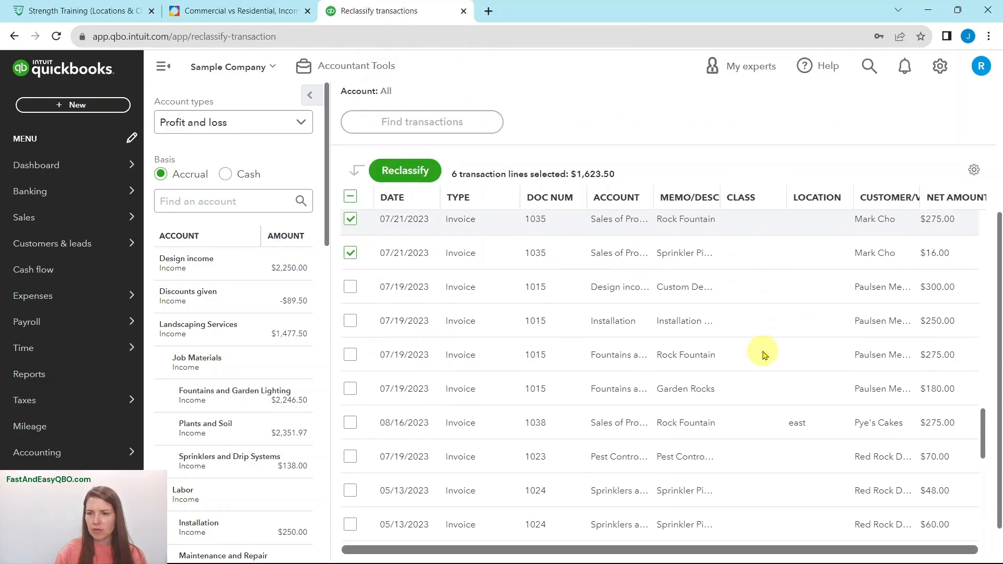
pyautogui.scroll(-10, 762, 355)
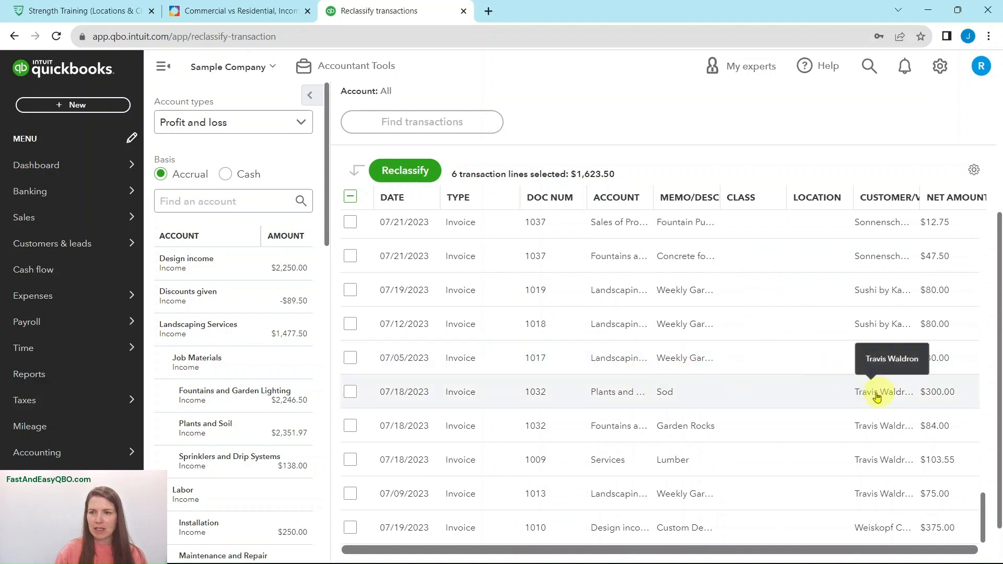
pyautogui.click(351, 394)
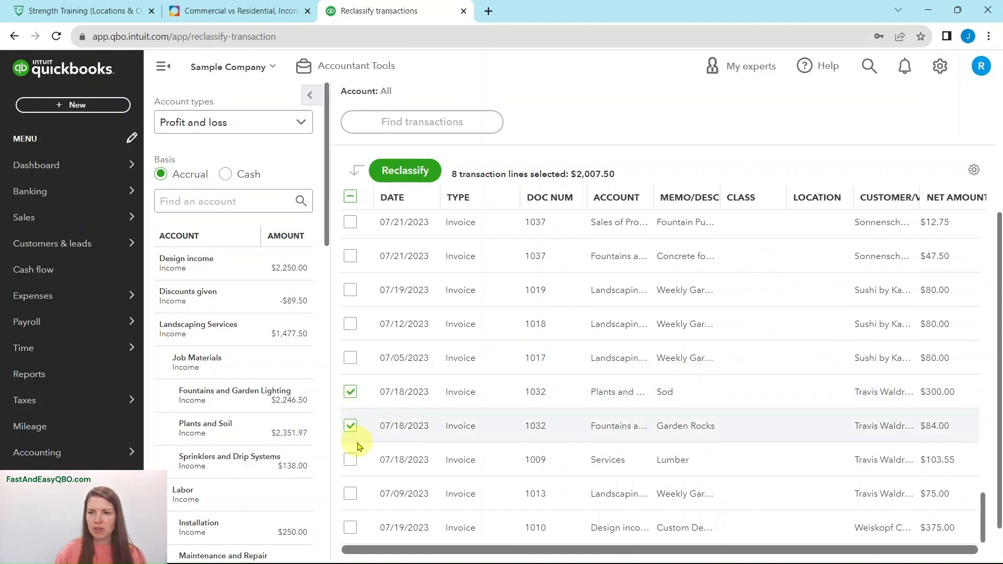
pyautogui.click(351, 459)
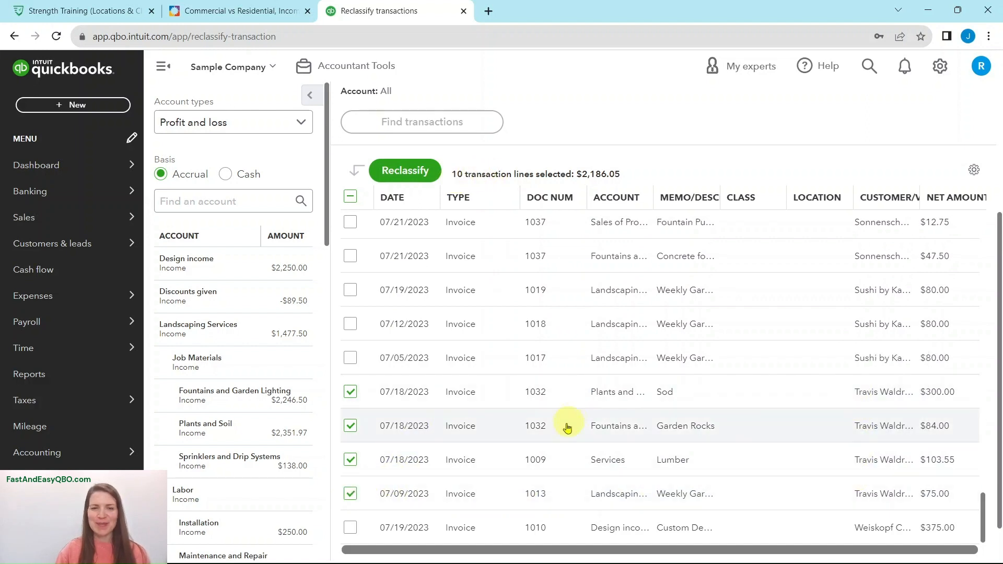
# Step: Review the selected residential customers' invoice lines throughout the list and read Step 11 of the exercise
pyautogui.scroll(12, 568, 427)
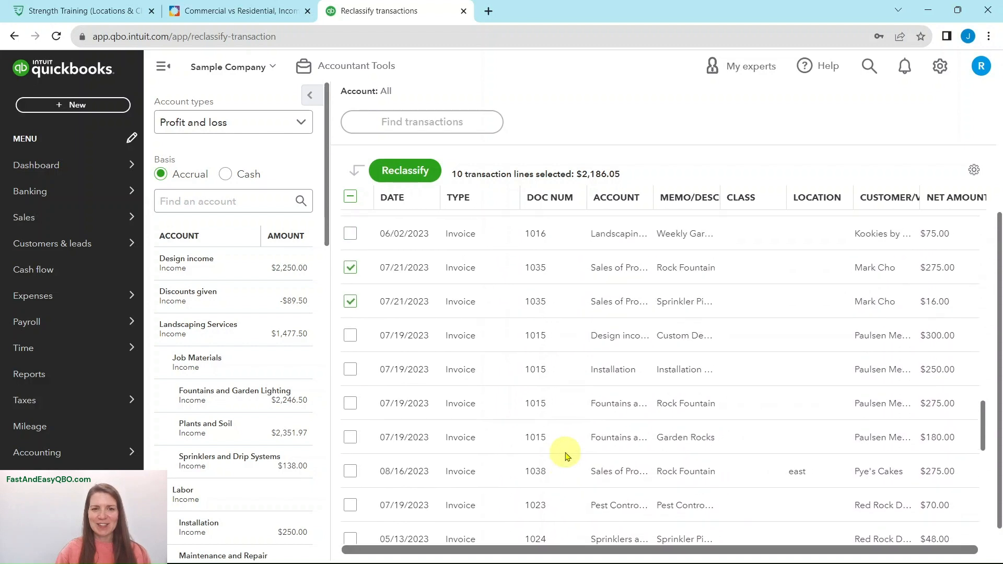
pyautogui.scroll(3, 568, 456)
pyautogui.scroll(1, 760, 351)
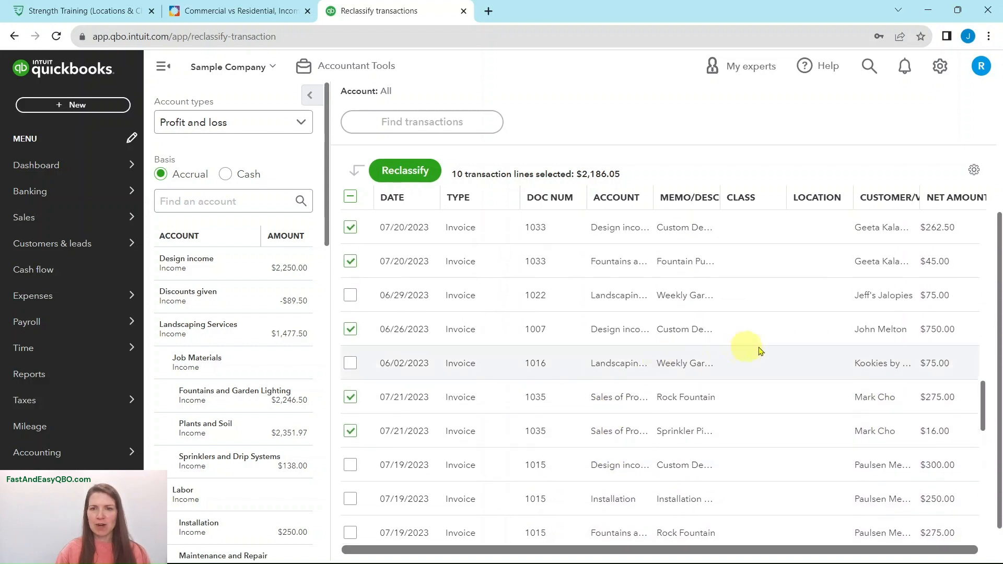
pyautogui.scroll(4, 665, 347)
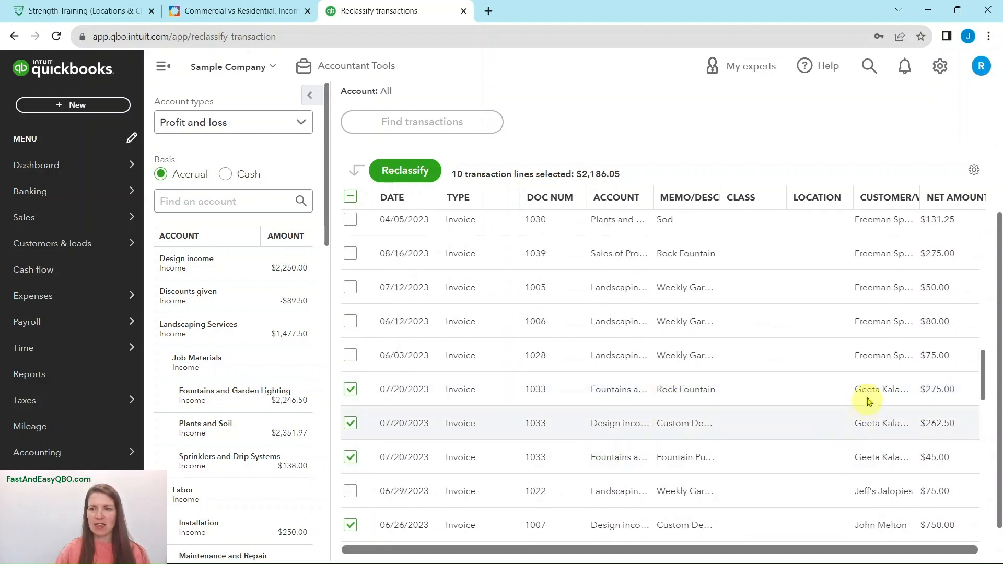
pyautogui.scroll(10, 510, 363)
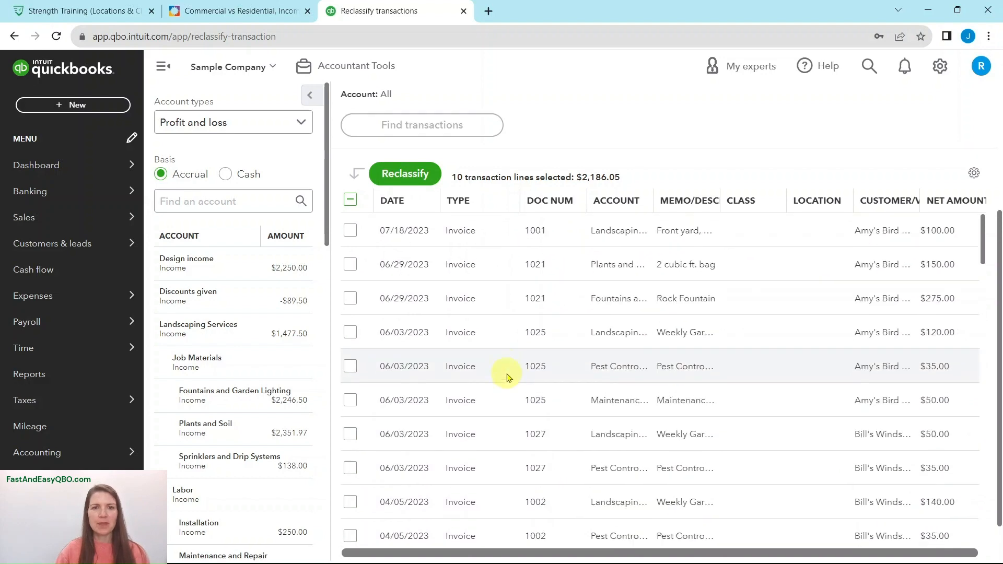
pyautogui.scroll(3, 510, 377)
pyautogui.click(235, 10)
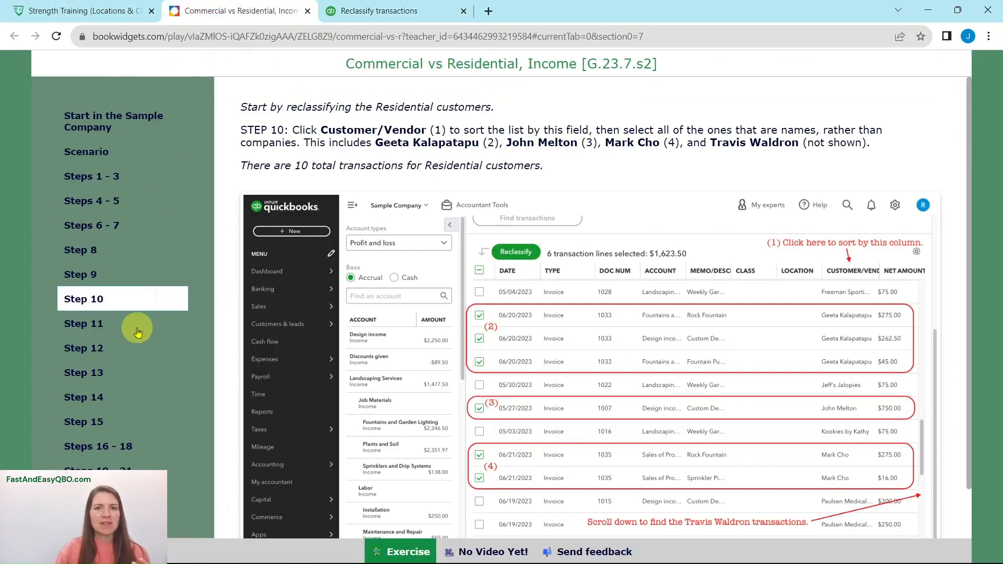
pyautogui.click(99, 325)
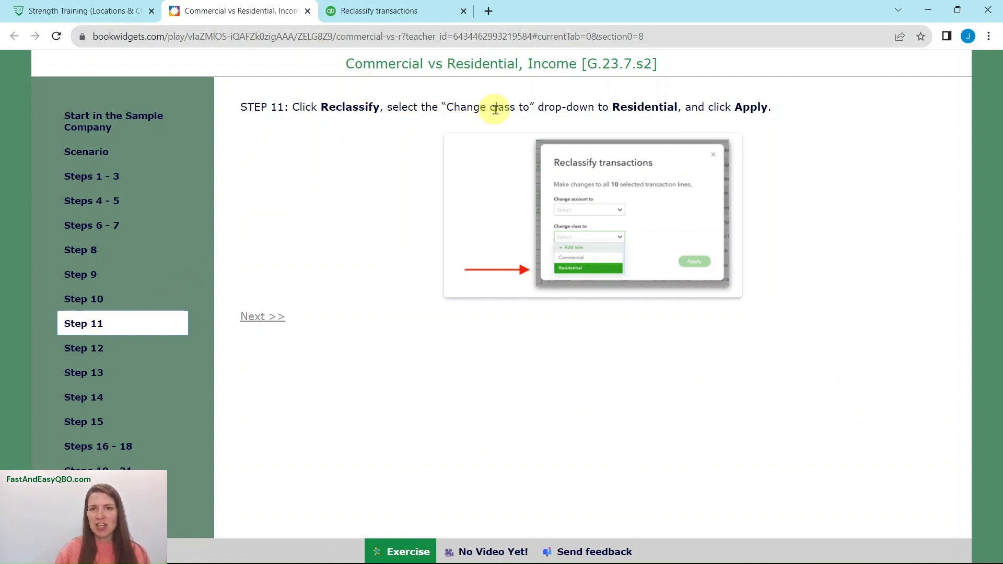
# Step: Reclassify the selected residential invoice lines in QuickBooks by changing their class to Residential
pyautogui.click(373, 12)
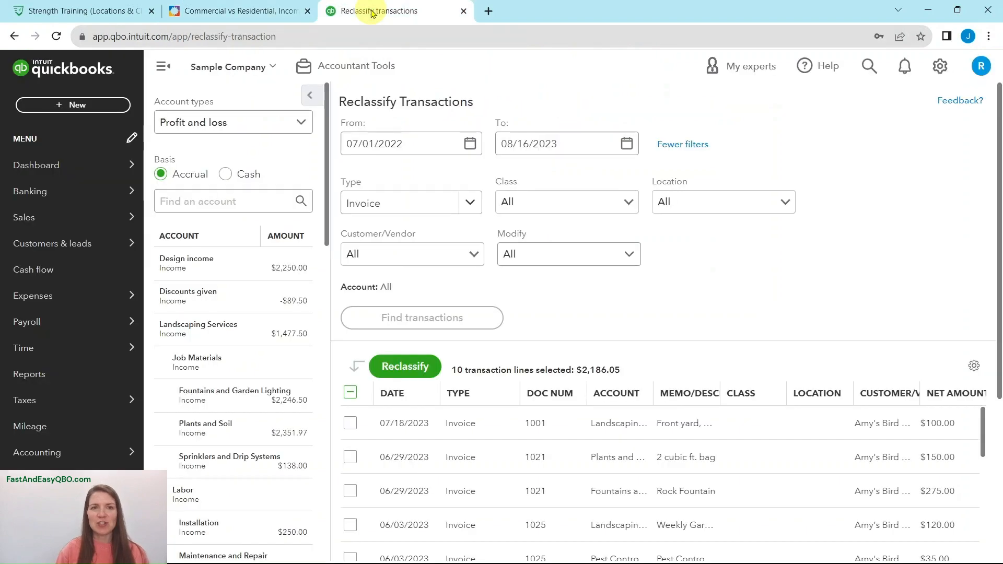
pyautogui.click(413, 365)
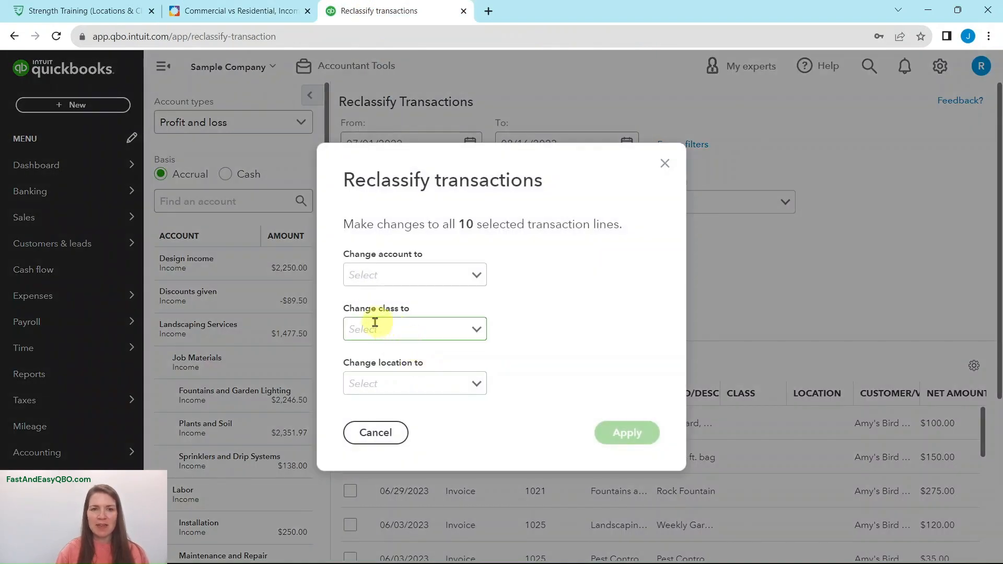
pyautogui.click(475, 329)
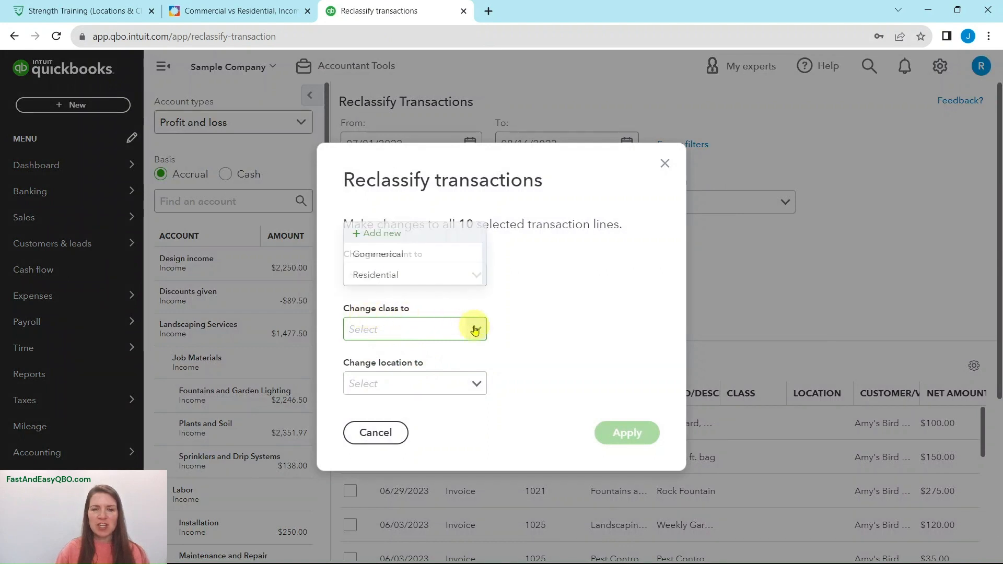
pyautogui.click(400, 277)
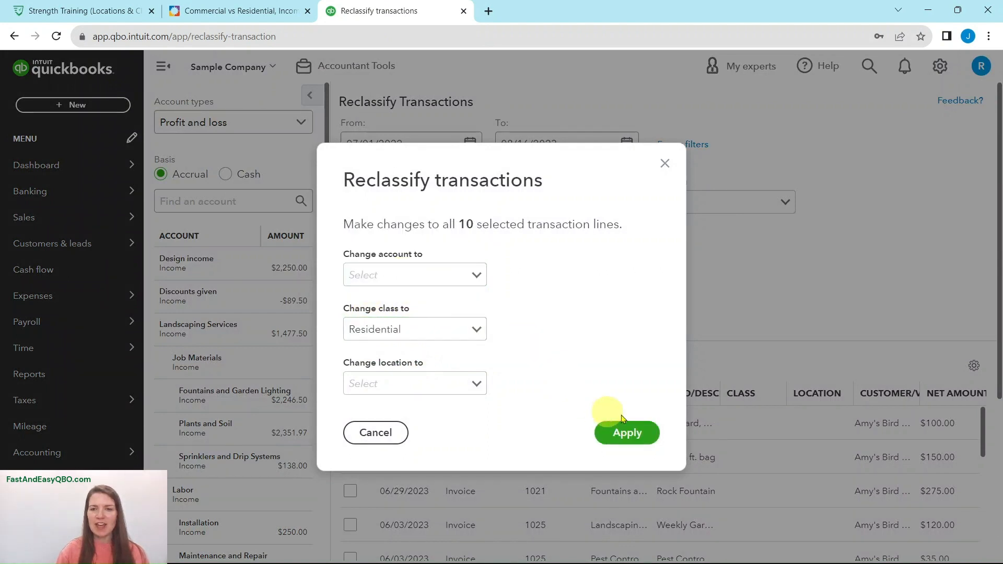
pyautogui.click(629, 434)
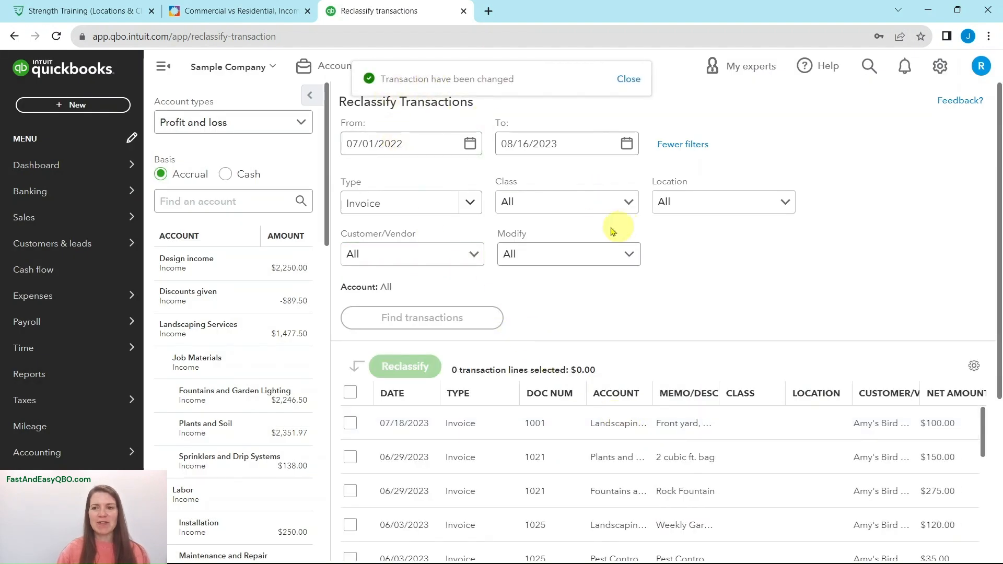
# Step: Read Step 12 of the exercise, set the Class filter to None in QuickBooks, and find the matching transactions
pyautogui.click(230, 9)
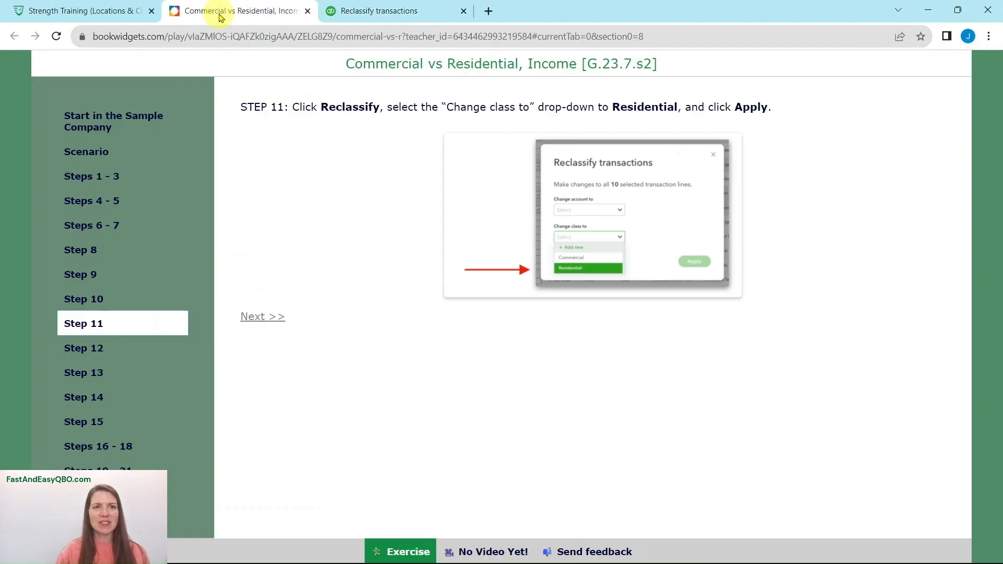
pyautogui.click(99, 351)
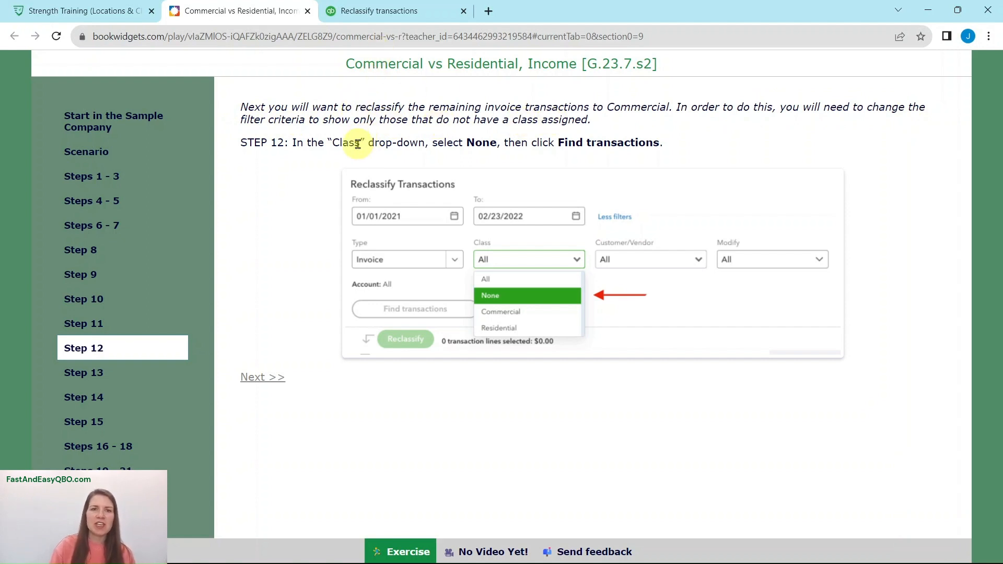
pyautogui.click(380, 11)
pyautogui.click(625, 205)
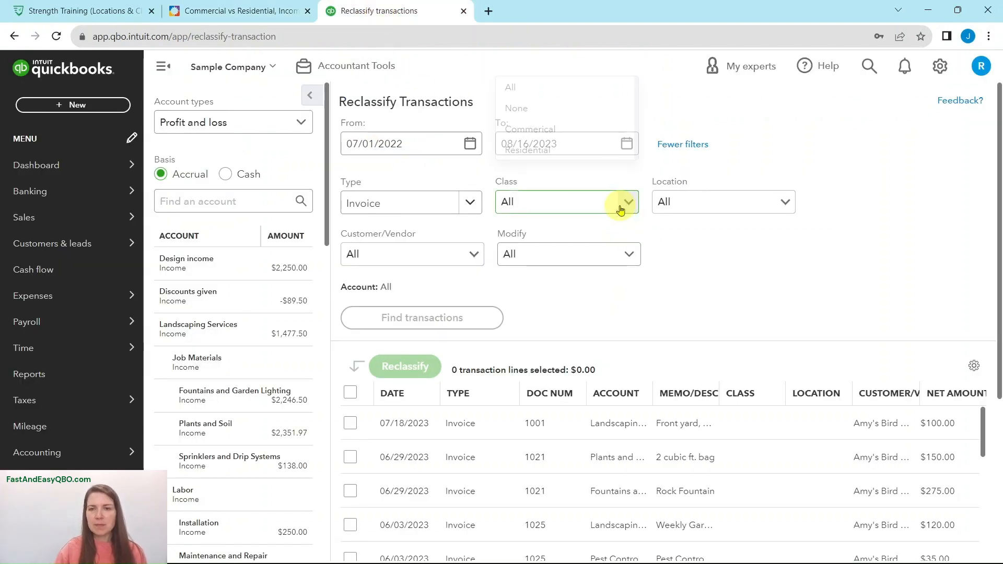
pyautogui.click(532, 113)
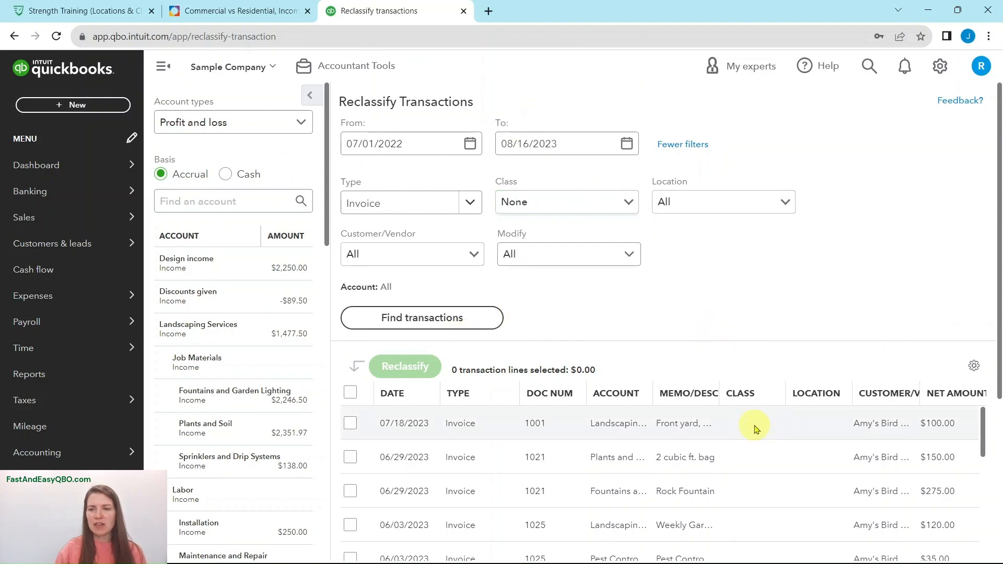
pyautogui.scroll(-10, 751, 429)
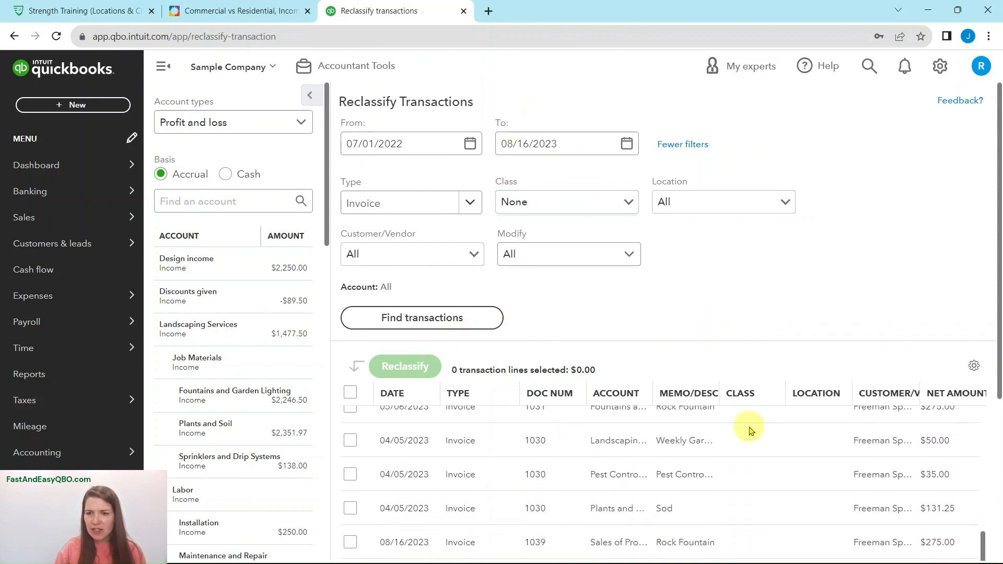
pyautogui.scroll(10, 745, 429)
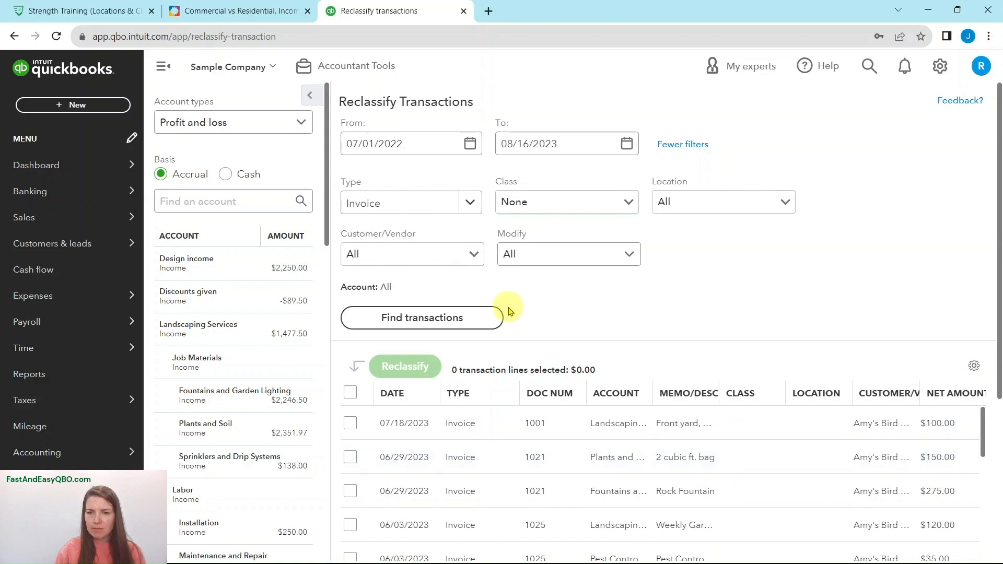
pyautogui.click(443, 320)
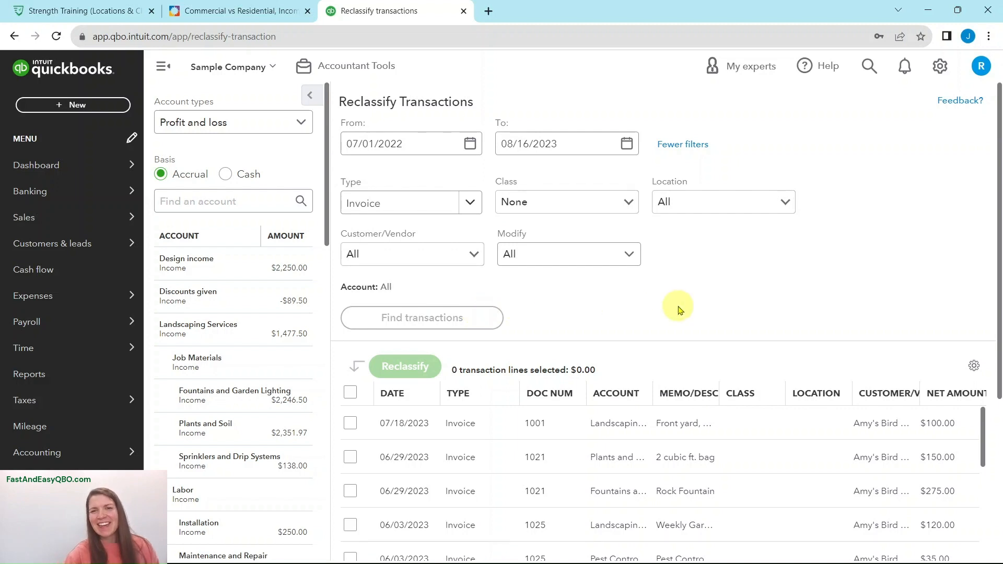
# Step: Select all the found invoice lines without a class and check Step 13 of the exercise
pyautogui.scroll(-1, 972, 338)
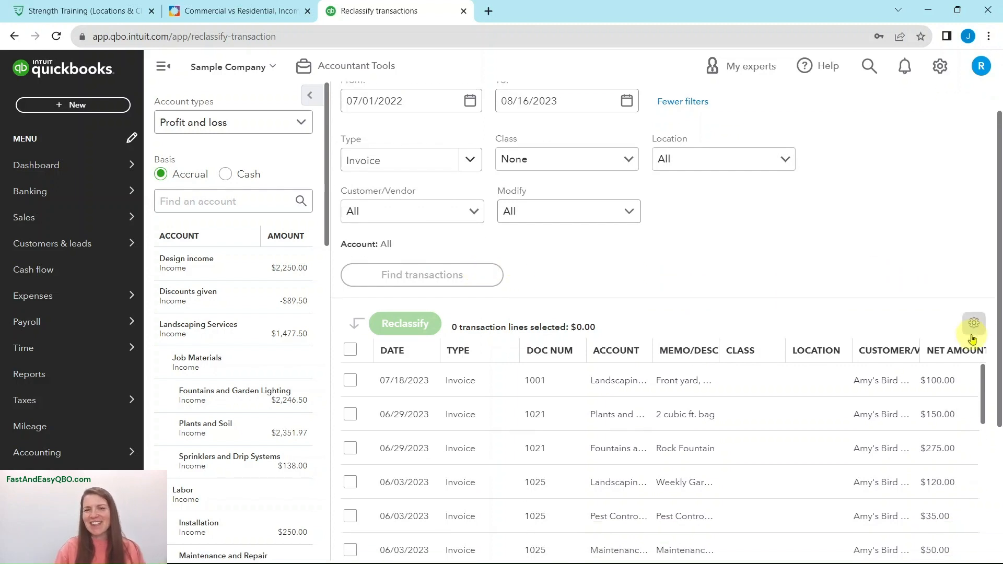
pyautogui.scroll(-4, 982, 337)
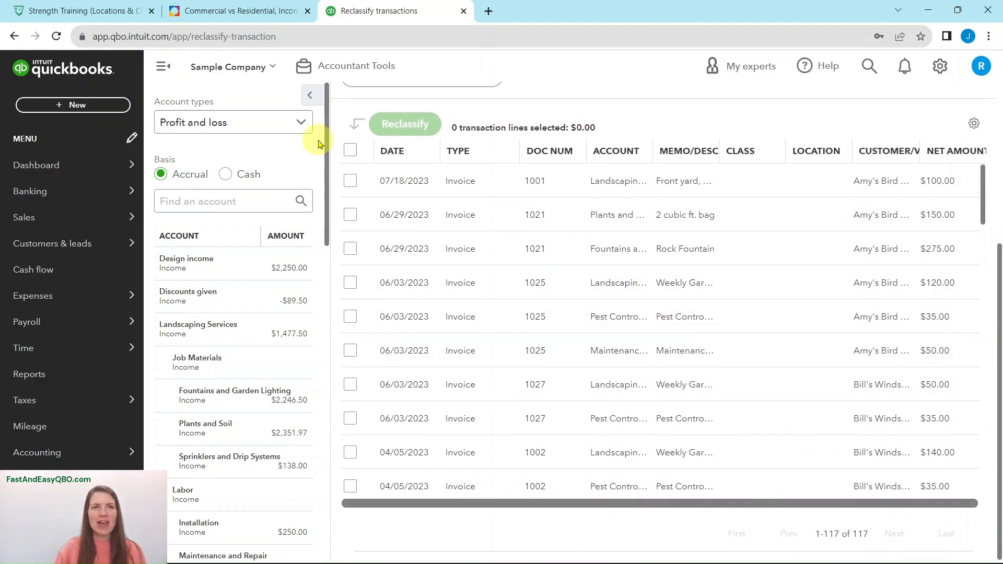
pyautogui.click(350, 154)
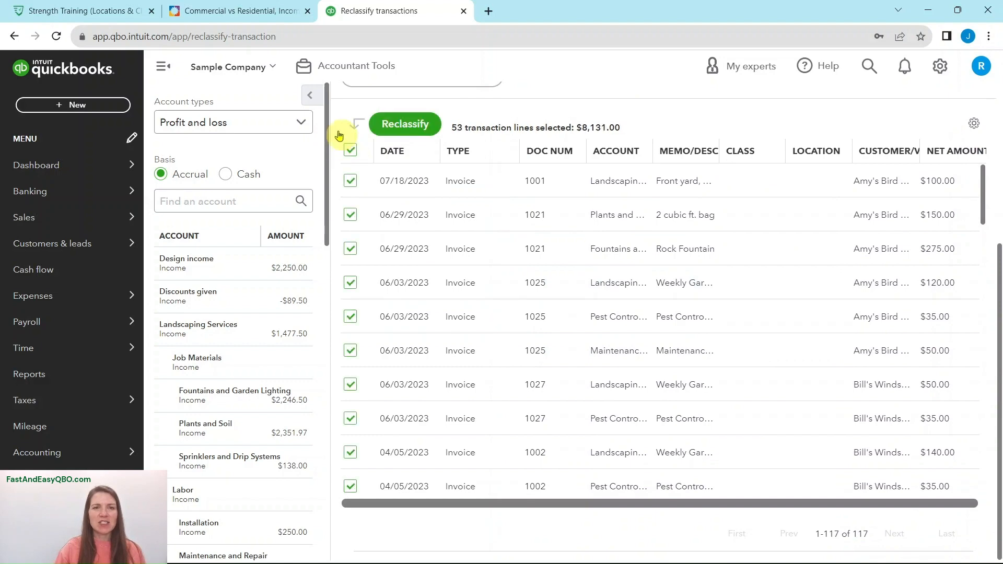
pyautogui.click(242, 11)
pyautogui.click(95, 373)
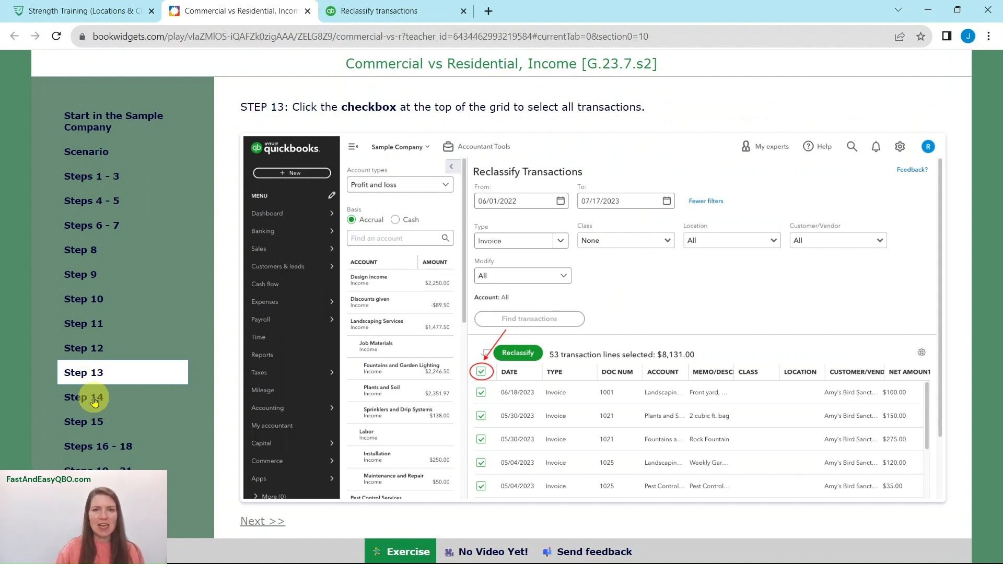
# Step: Read Step 14 and reclassify all the selected invoice lines in QuickBooks to the class Commerical
pyautogui.click(95, 401)
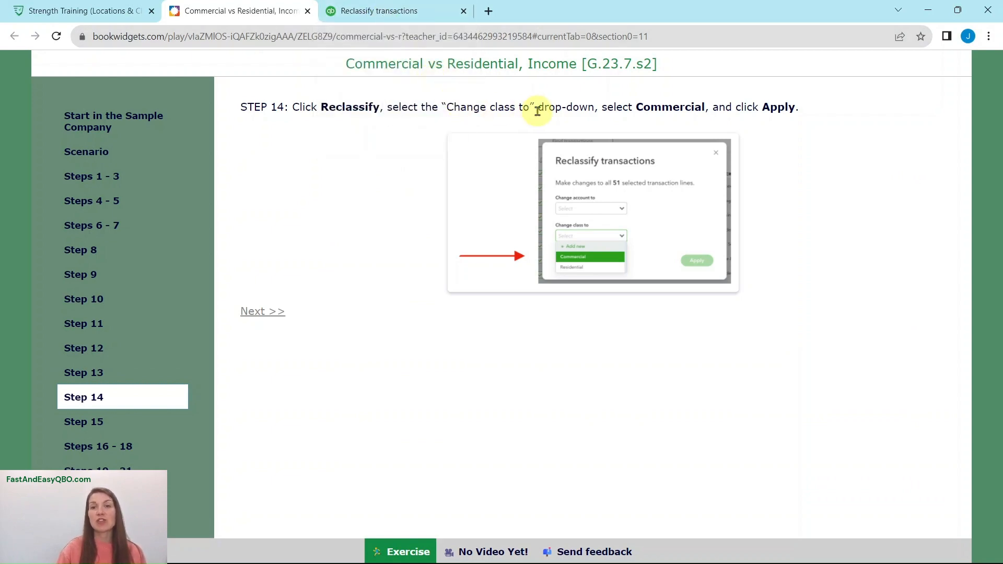
pyautogui.click(358, 11)
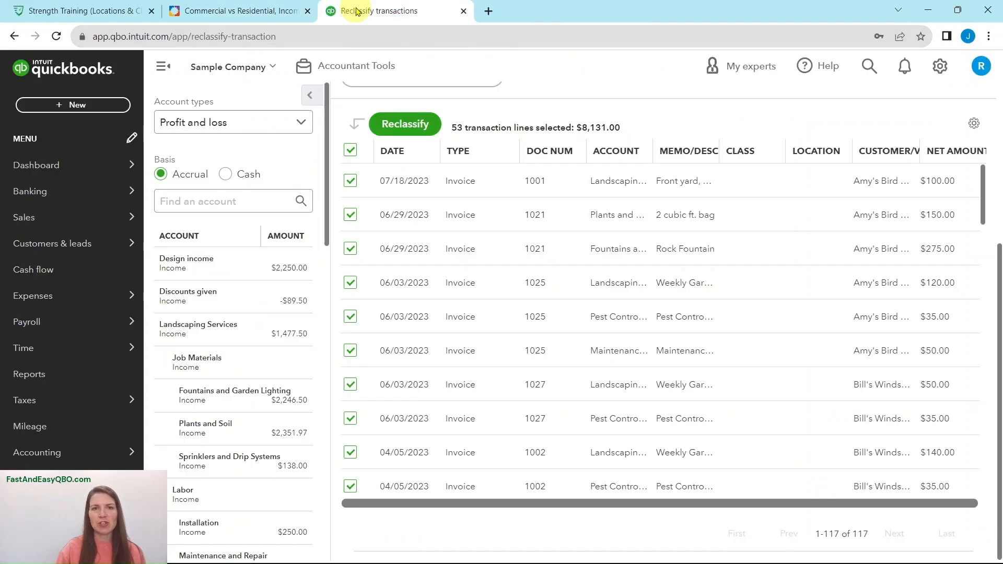
pyautogui.click(400, 126)
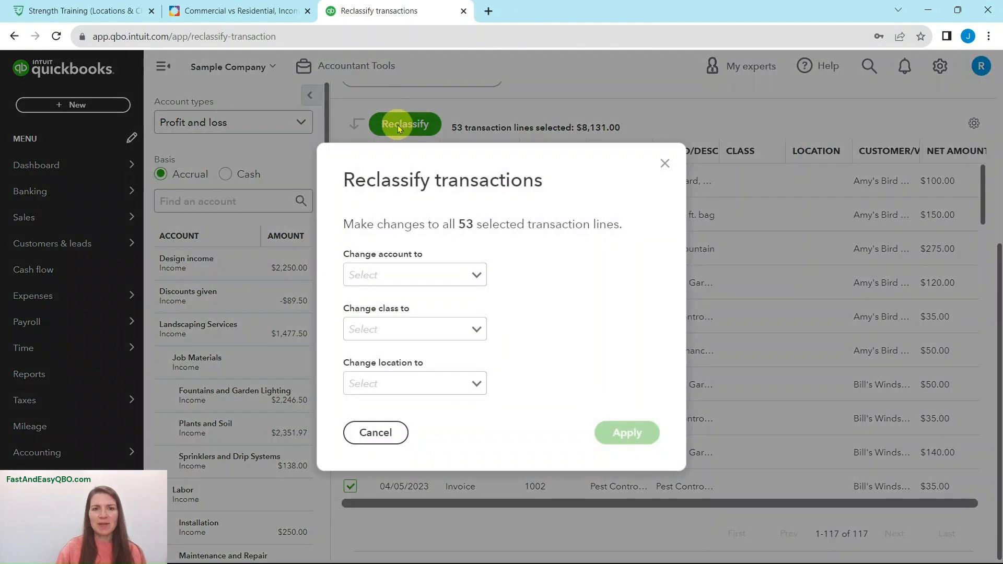
pyautogui.click(470, 330)
pyautogui.click(476, 330)
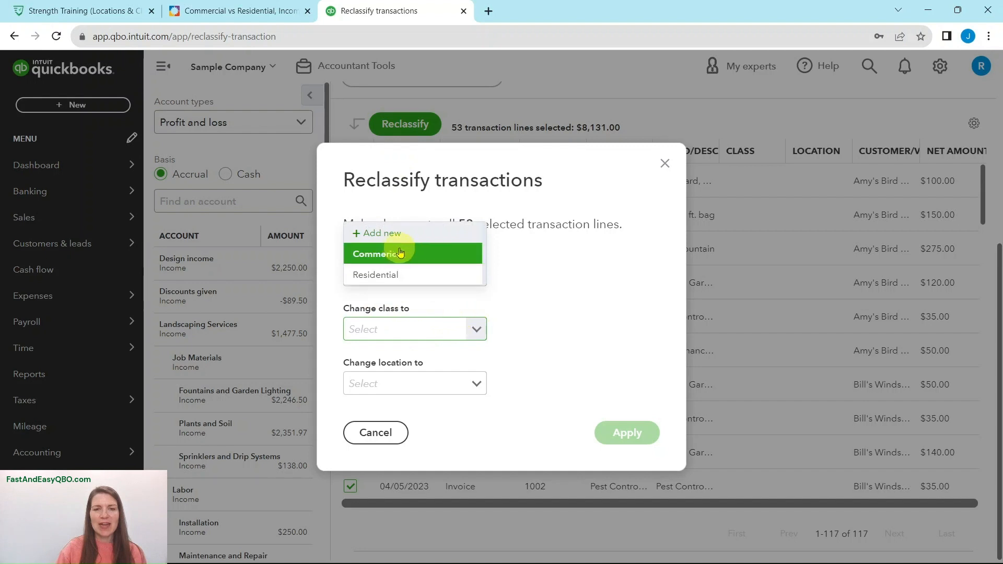
pyautogui.click(383, 255)
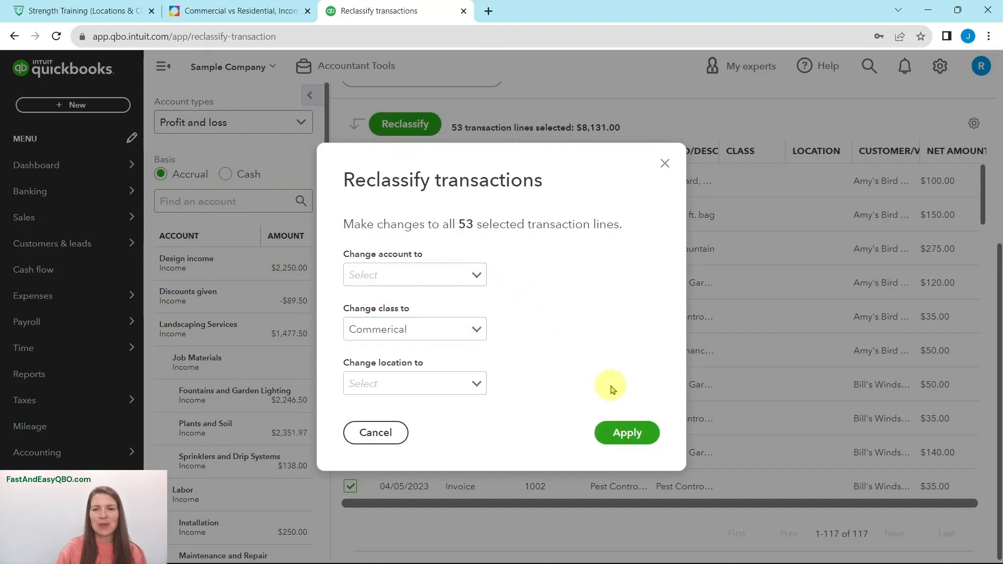
pyautogui.click(634, 434)
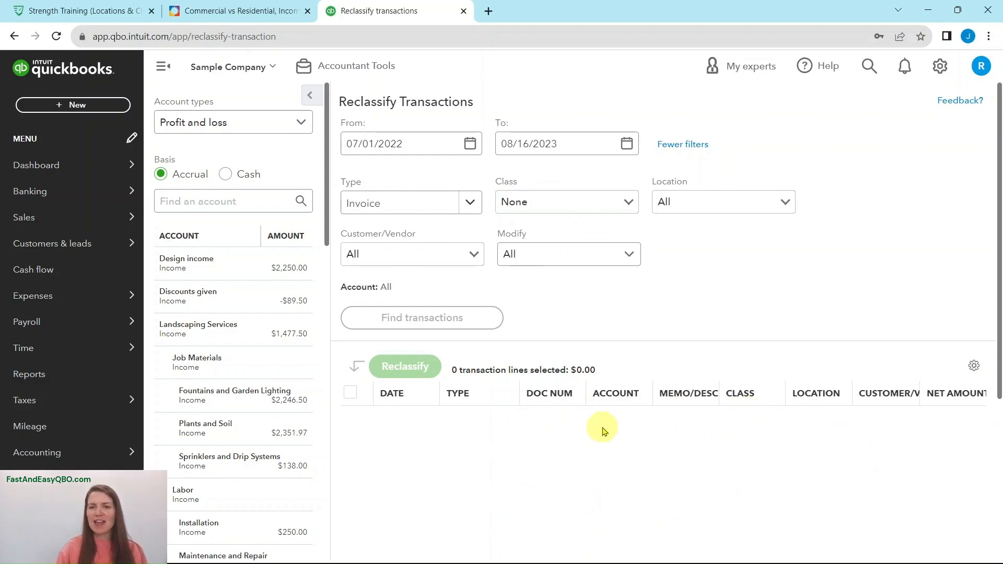
# Step: Read Step 15 of the exercise, set the transaction Type filter to Sales Receipt in QuickBooks, and find the matching transactions
pyautogui.click(230, 7)
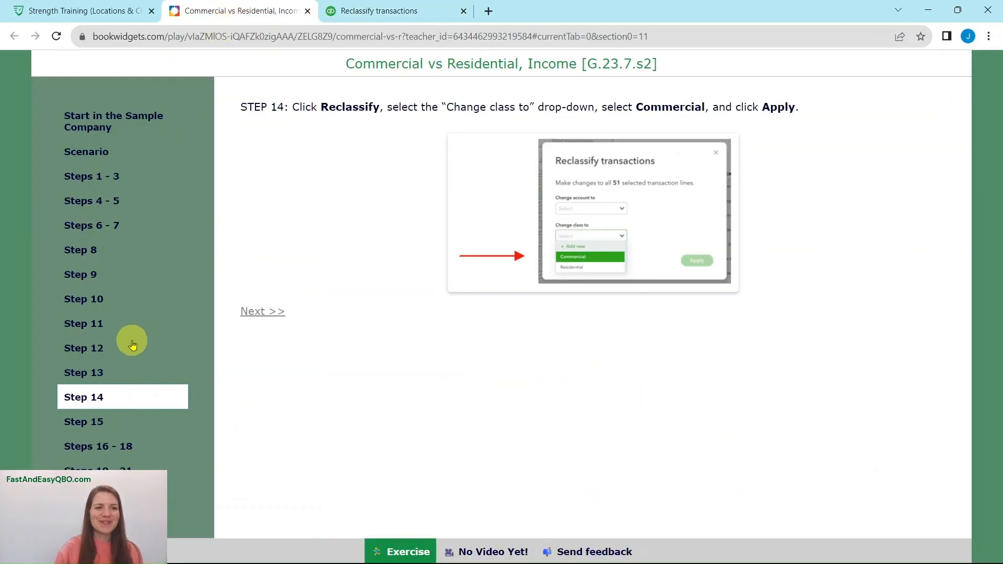
pyautogui.click(99, 422)
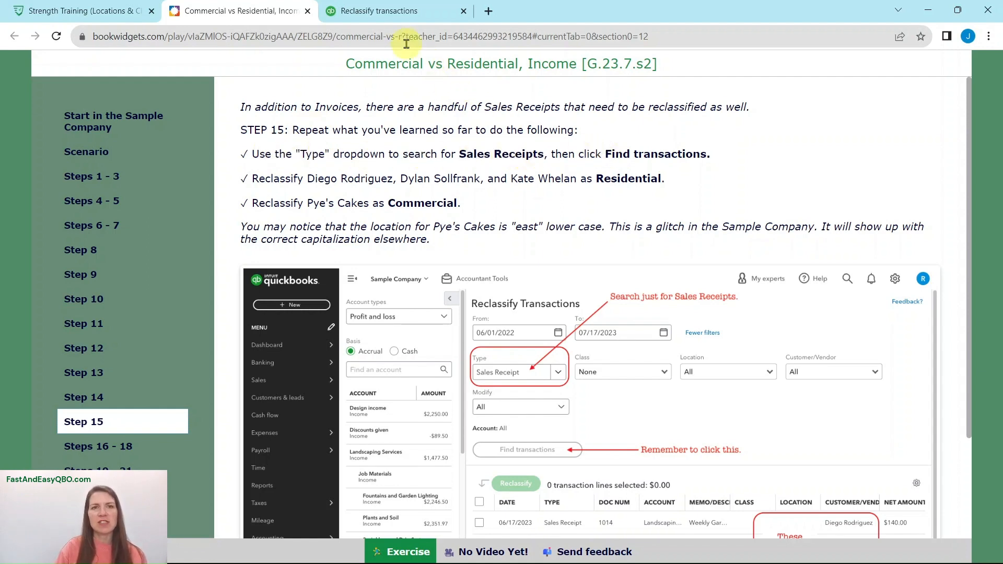
pyautogui.click(379, 12)
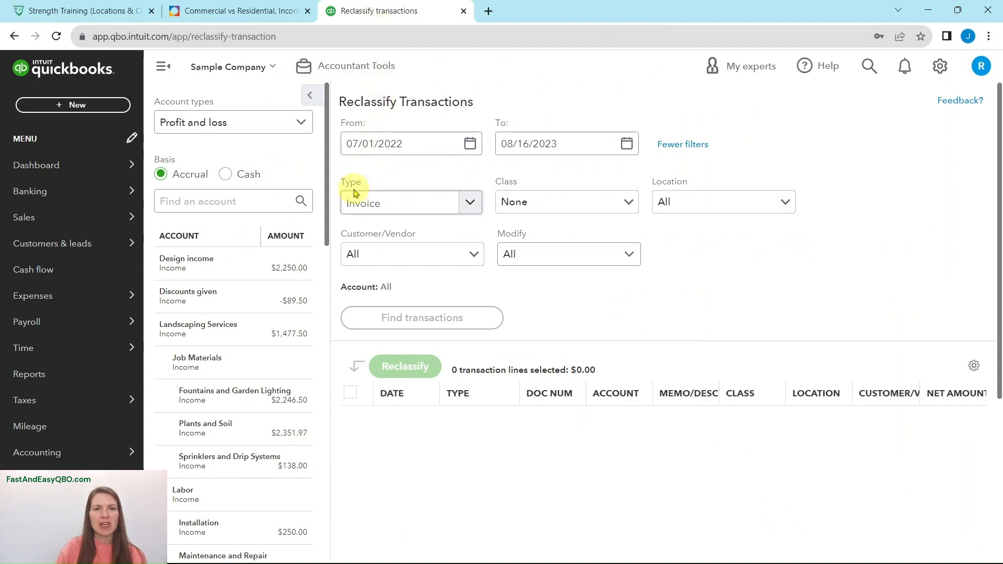
pyautogui.click(449, 204)
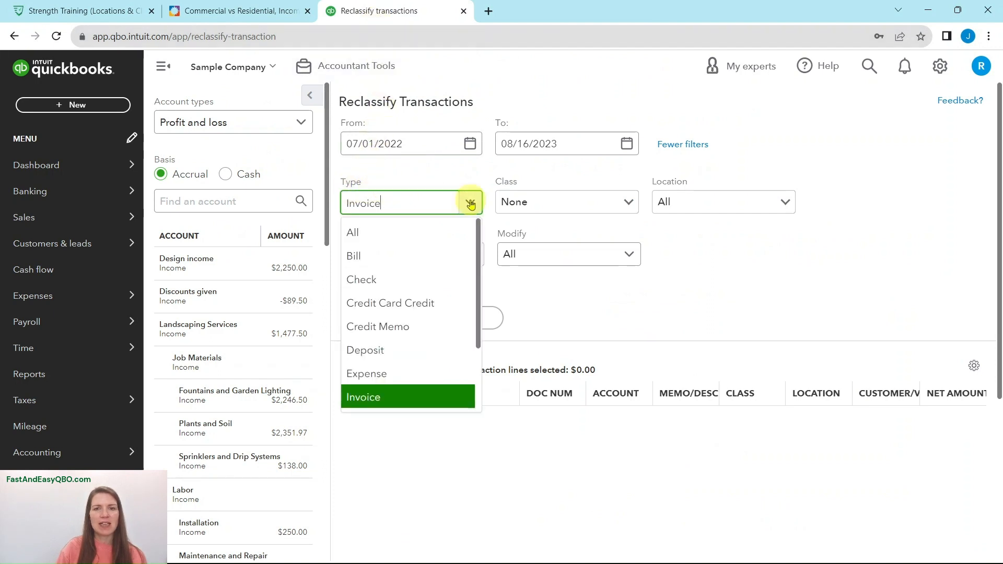
pyautogui.scroll(-1, 410, 276)
pyautogui.scroll(-1, 410, 276)
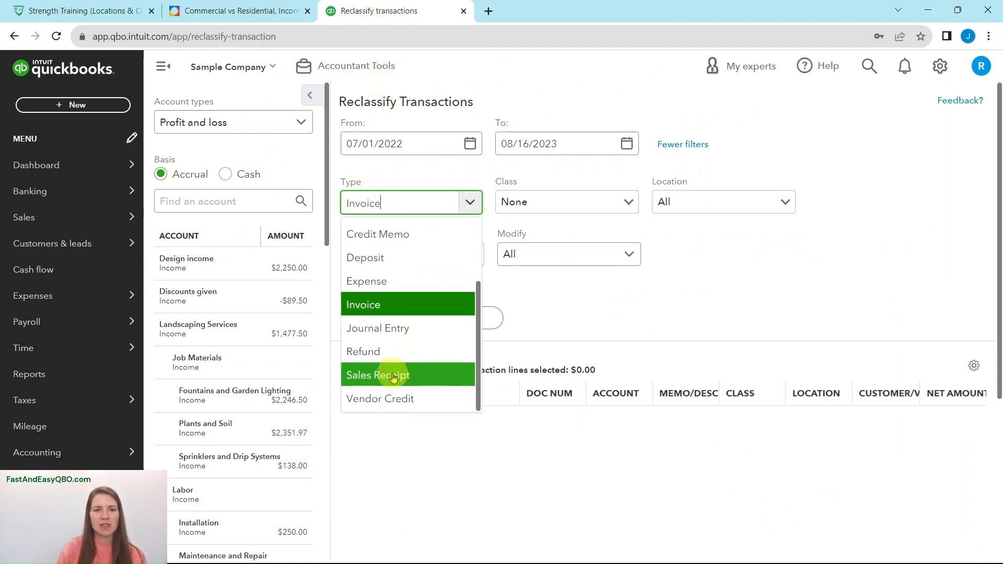
pyautogui.click(374, 380)
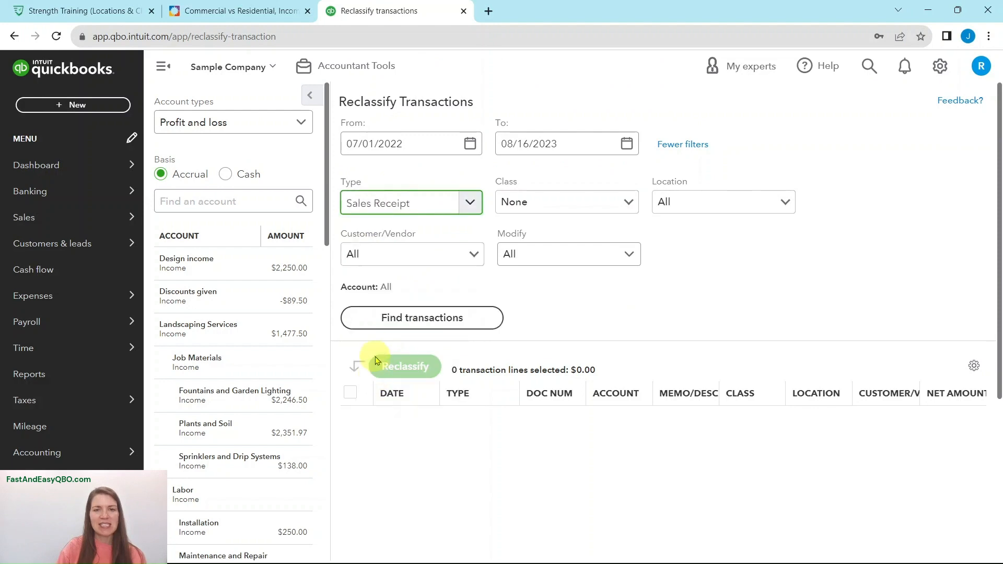
pyautogui.click(432, 319)
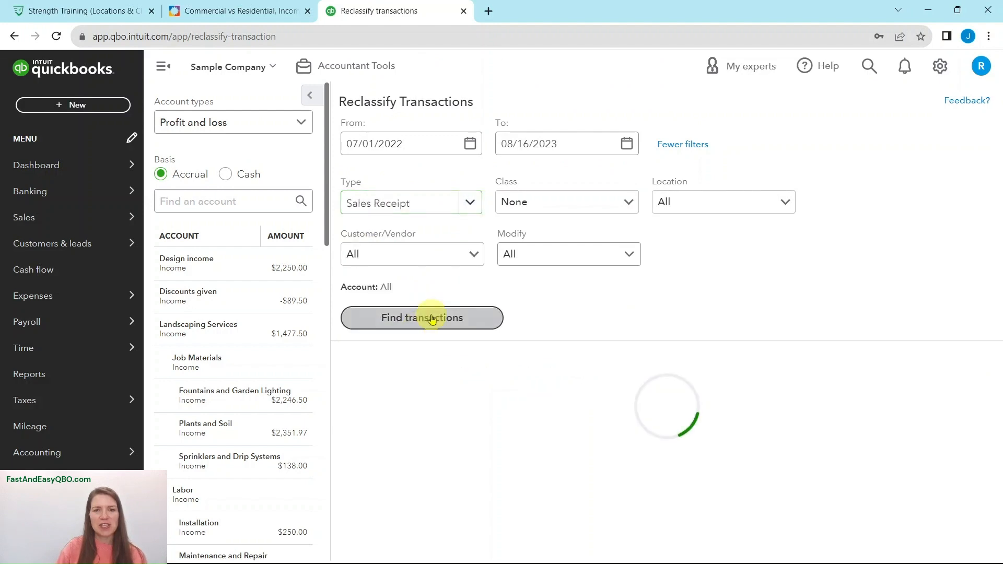
pyautogui.scroll(-1, 595, 316)
pyautogui.scroll(-1, 596, 317)
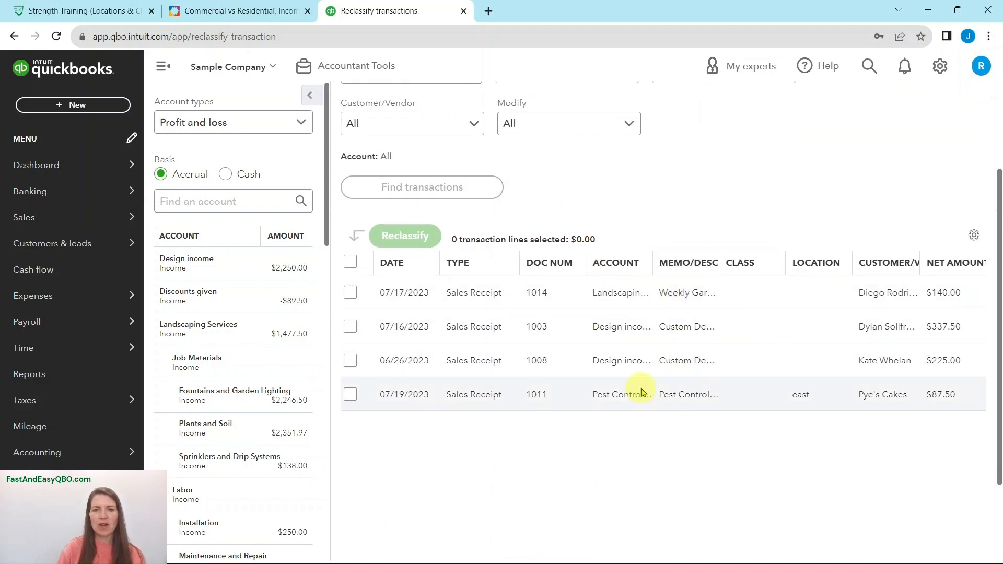
# Step: Check Step 15 for the residential customers and reclassify their three sales receipts (1014, 1003 and 1008) in QuickBooks to the class Residential
pyautogui.click(233, 19)
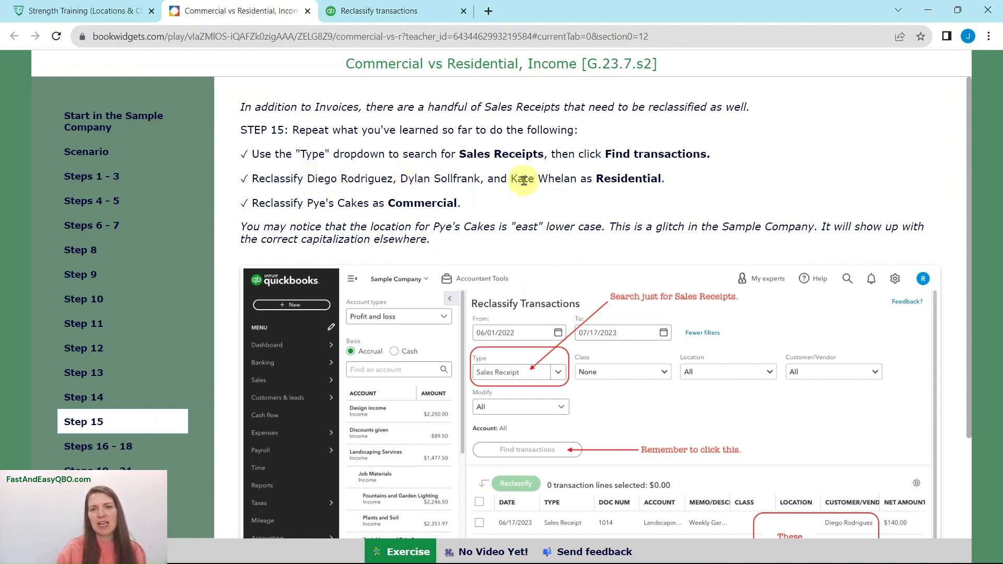
pyautogui.click(335, 12)
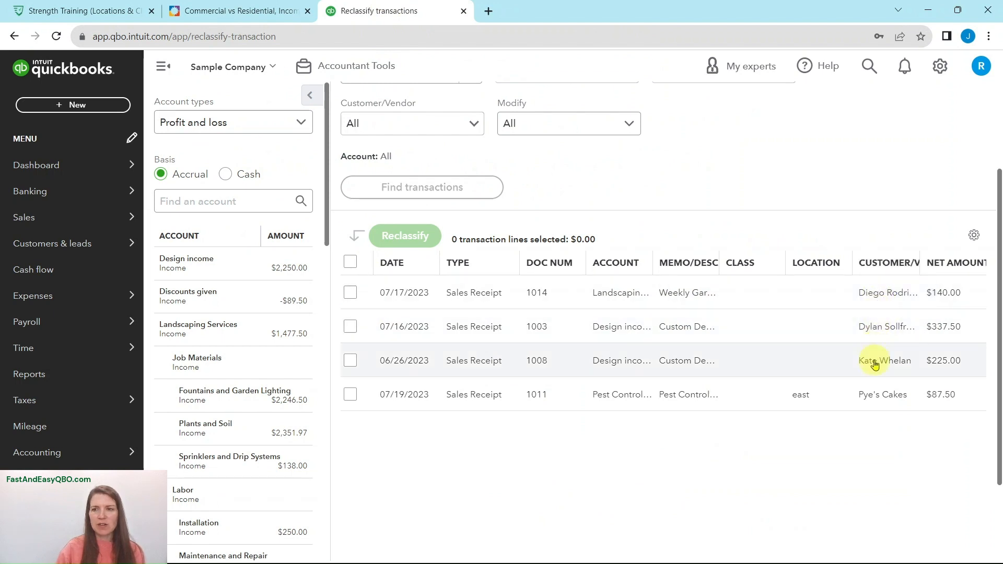
pyautogui.click(349, 291)
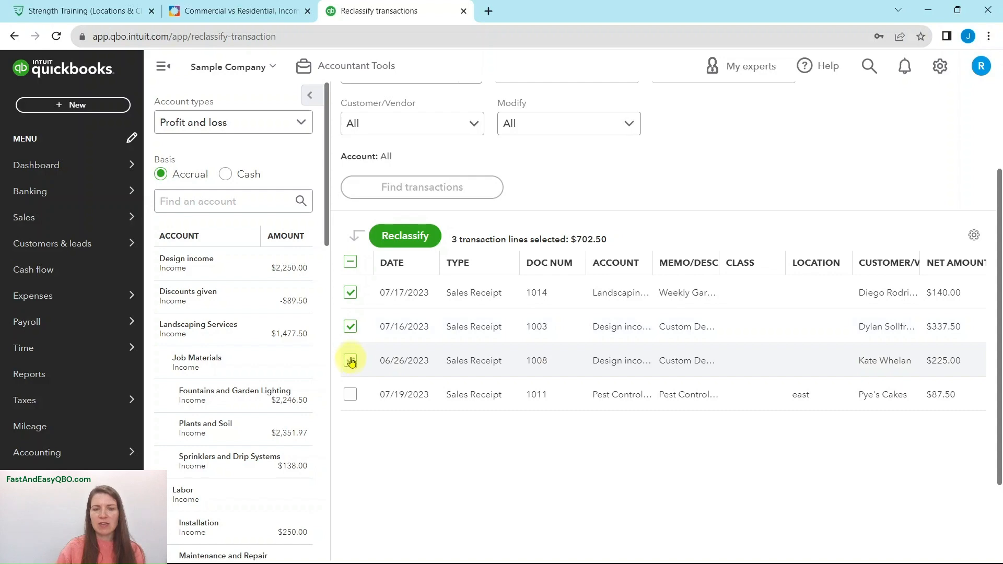
pyautogui.click(406, 237)
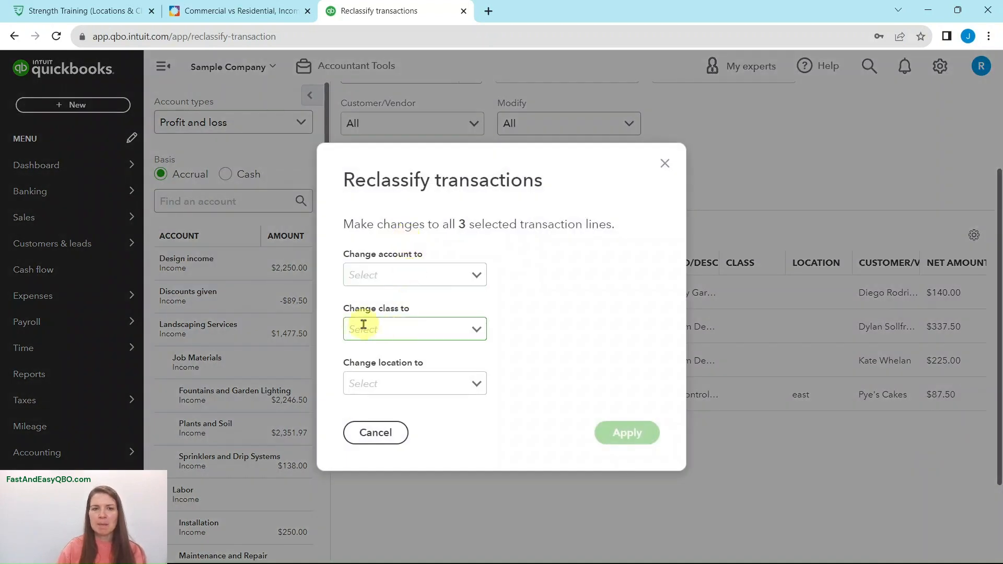
pyautogui.click(474, 327)
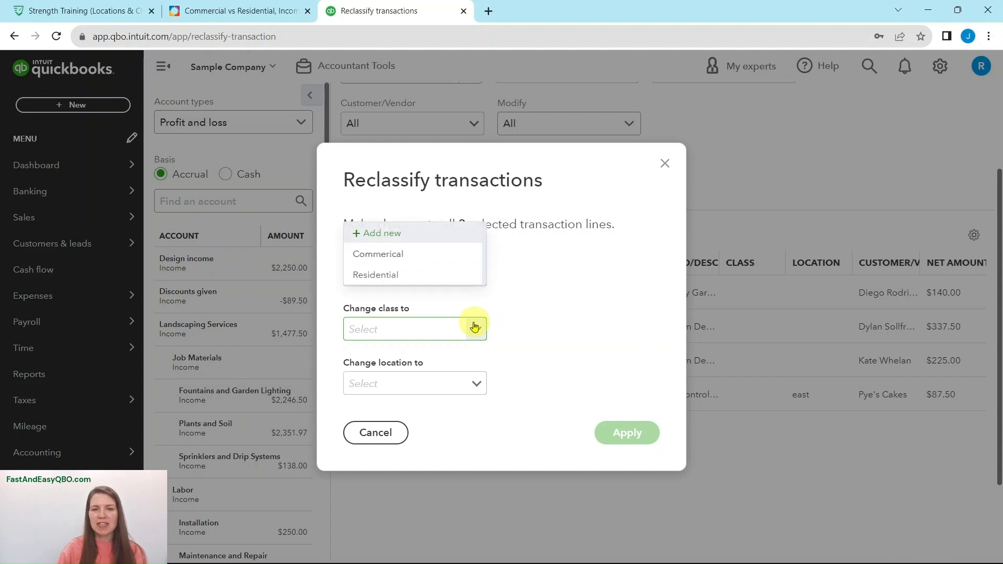
pyautogui.click(377, 276)
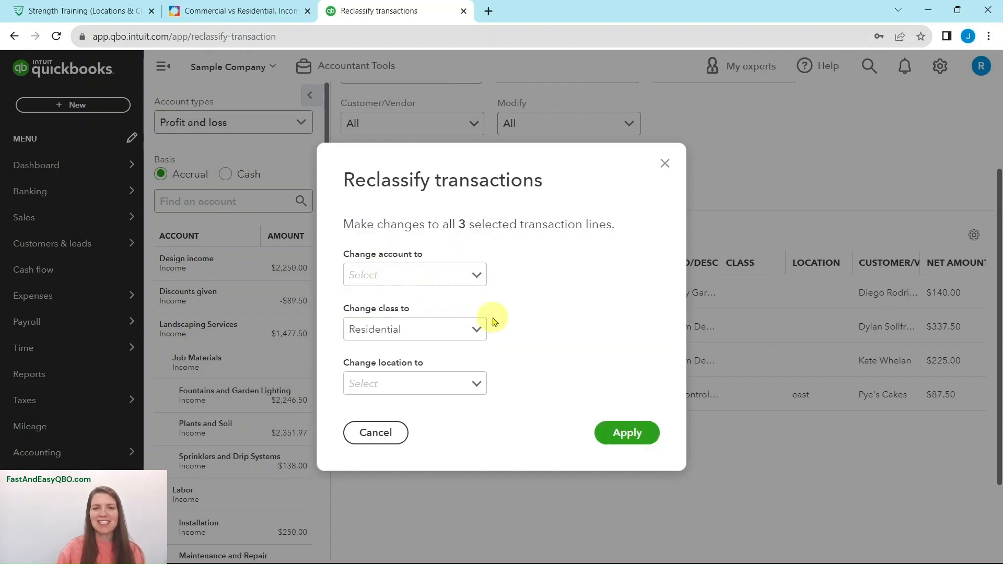
pyautogui.click(633, 435)
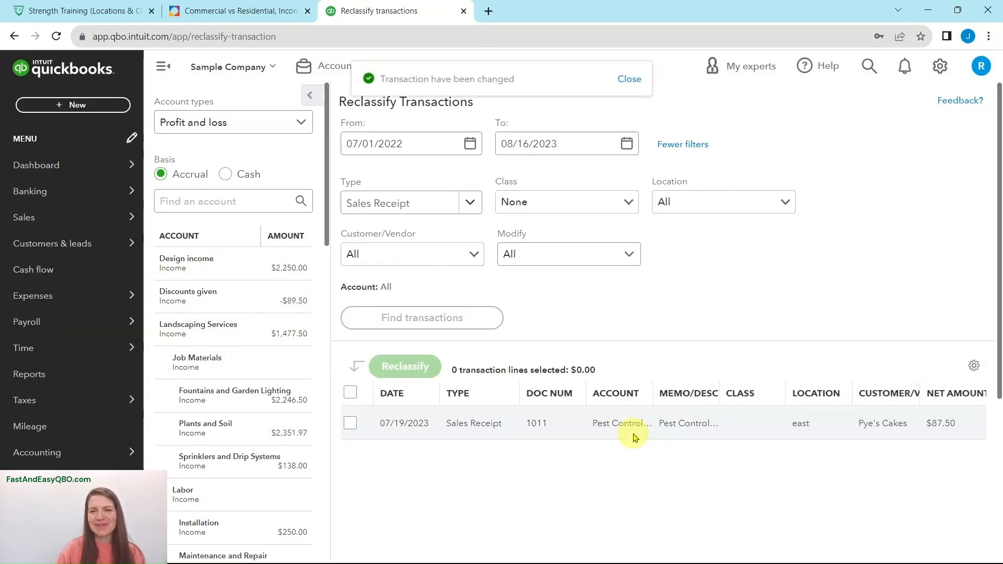
# Step: Recheck Step 15 and reclassify the Pye's Cakes sales receipt in QuickBooks to the class Commerical
pyautogui.click(241, 9)
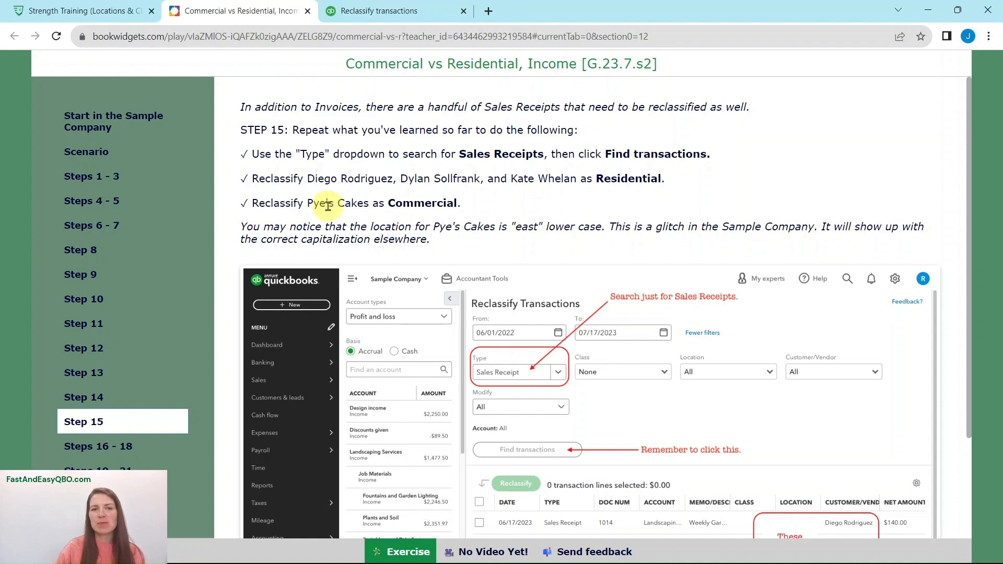
pyautogui.click(376, 15)
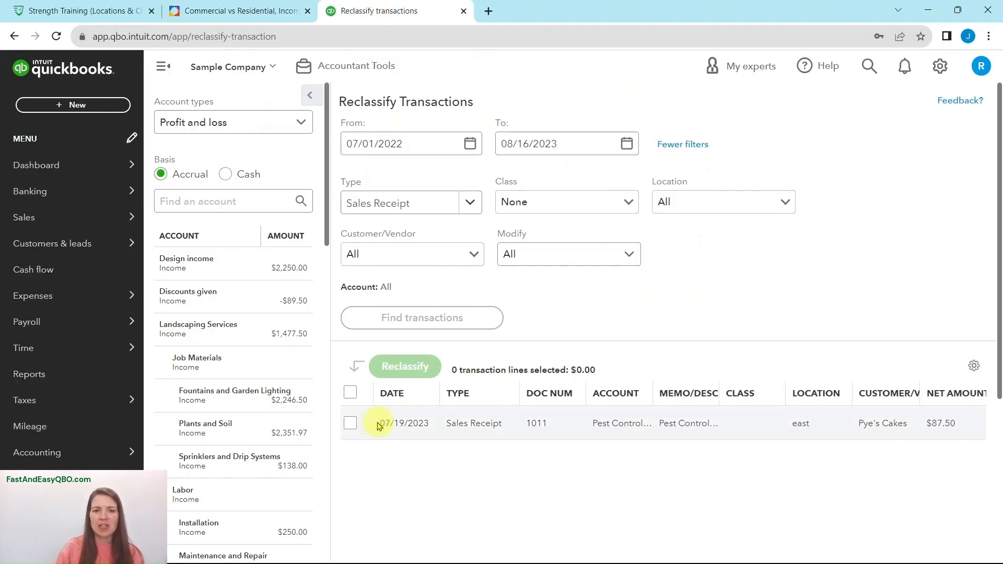
pyautogui.click(349, 424)
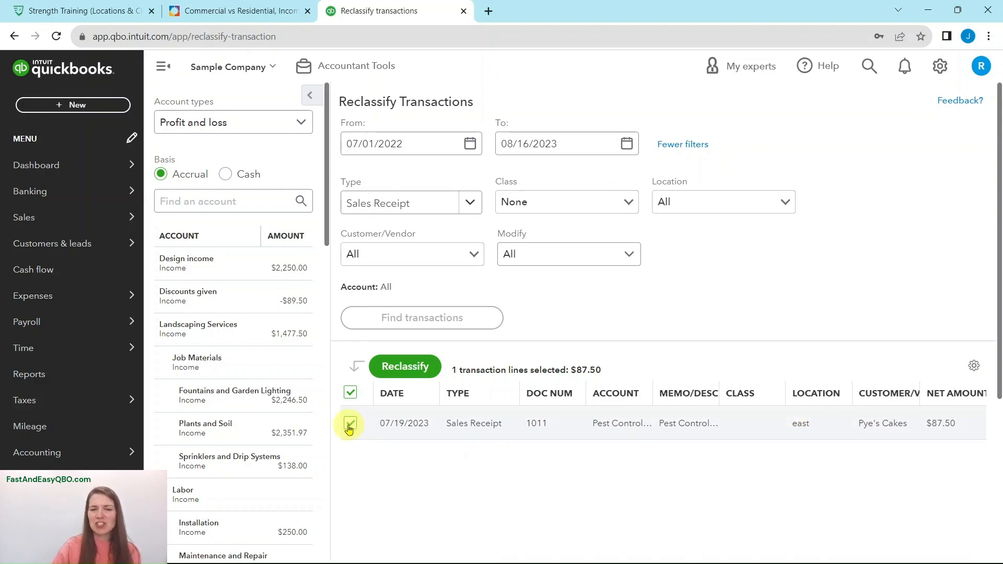
pyautogui.click(412, 367)
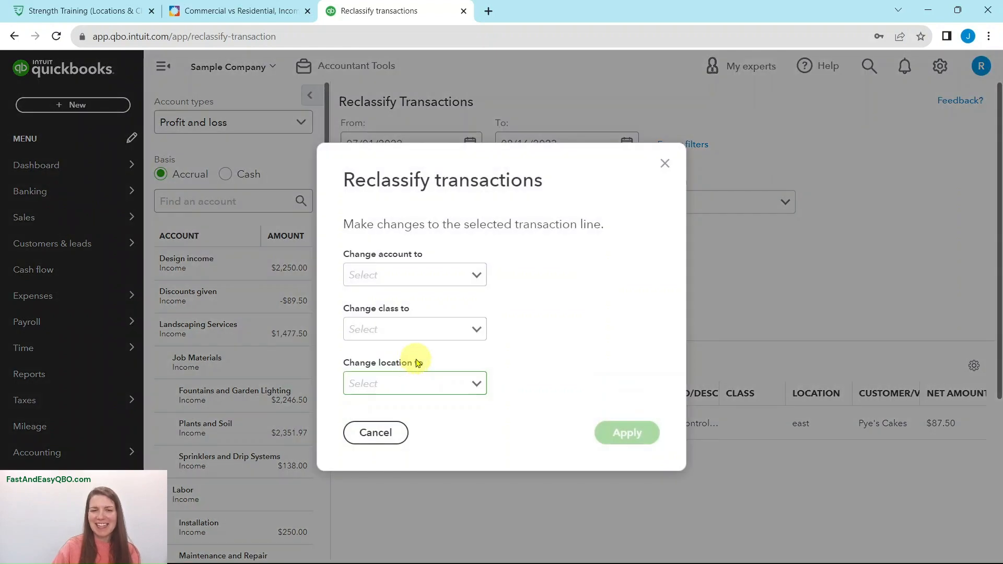
pyautogui.click(477, 332)
pyautogui.click(395, 256)
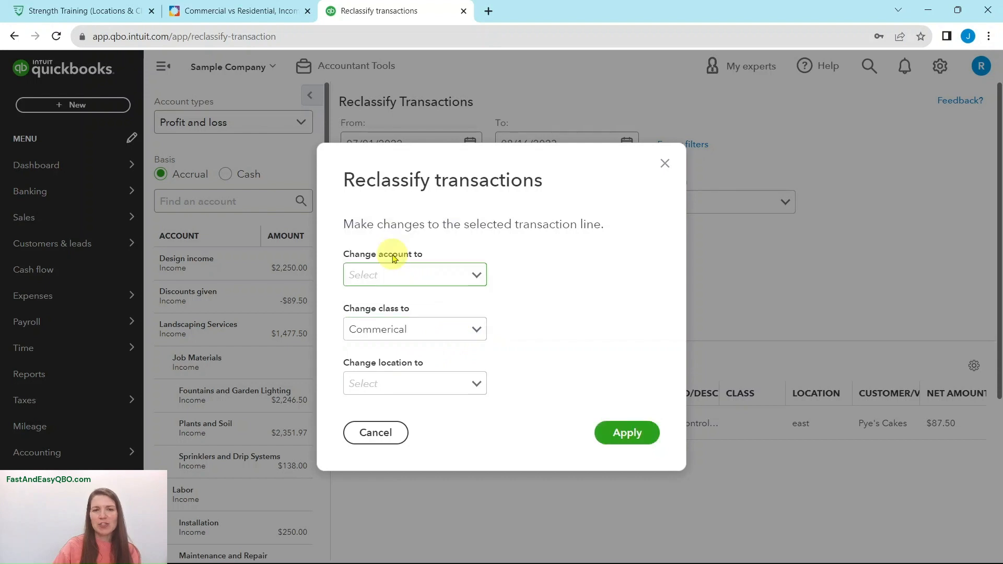
pyautogui.click(627, 441)
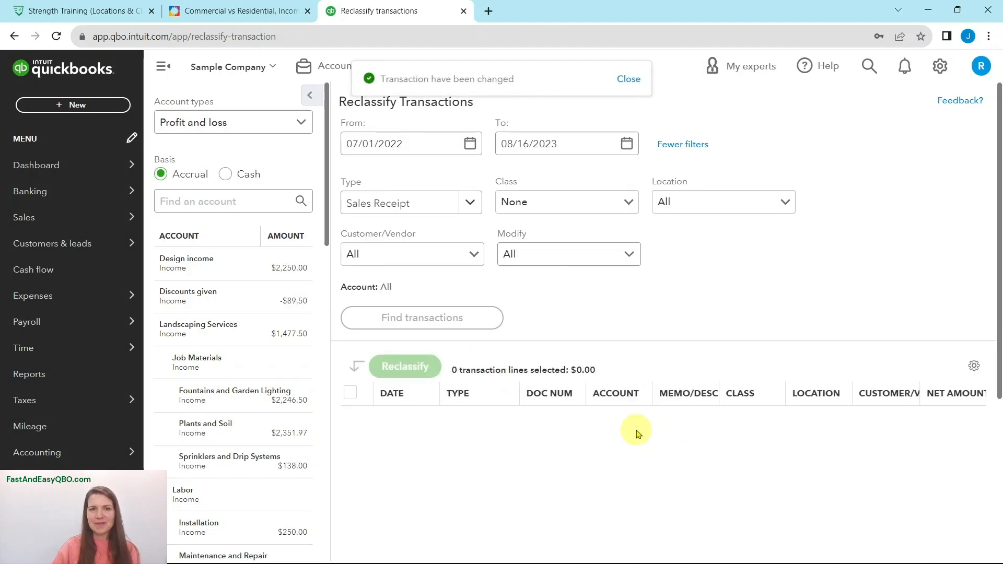
# Step: Read Steps 16 - 18 of the exercise and start a new invoice in QuickBooks
pyautogui.click(253, 14)
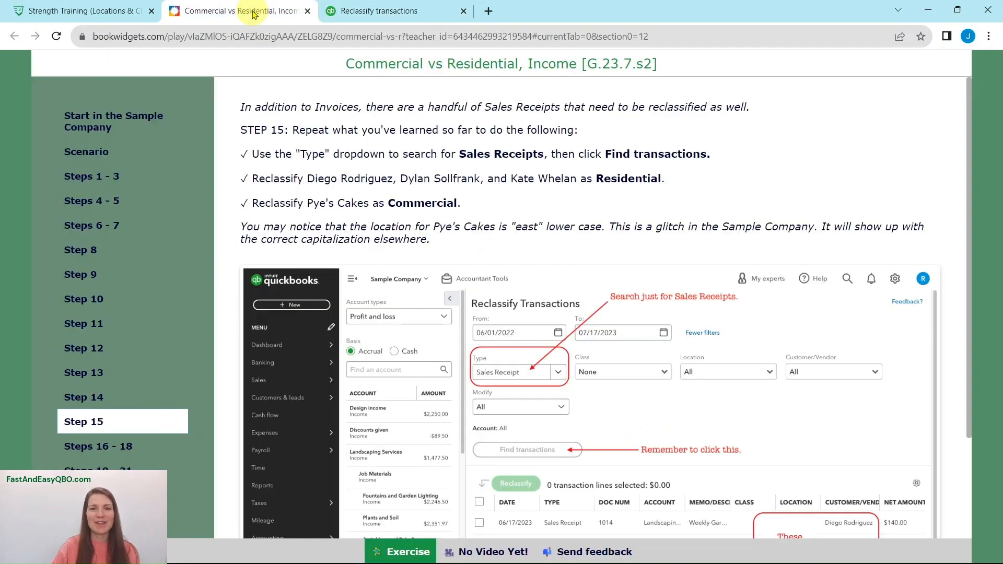
pyautogui.click(109, 448)
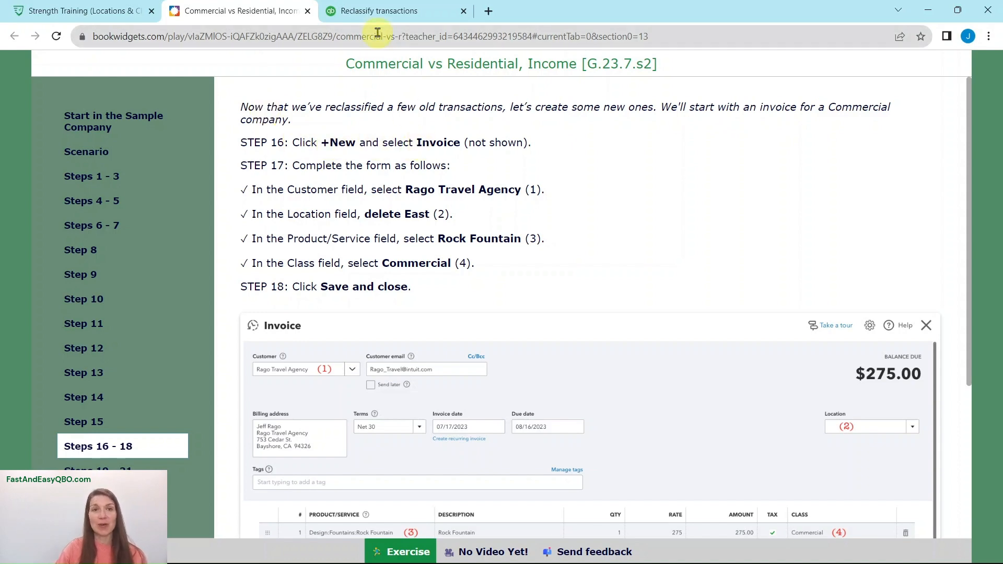
pyautogui.click(380, 12)
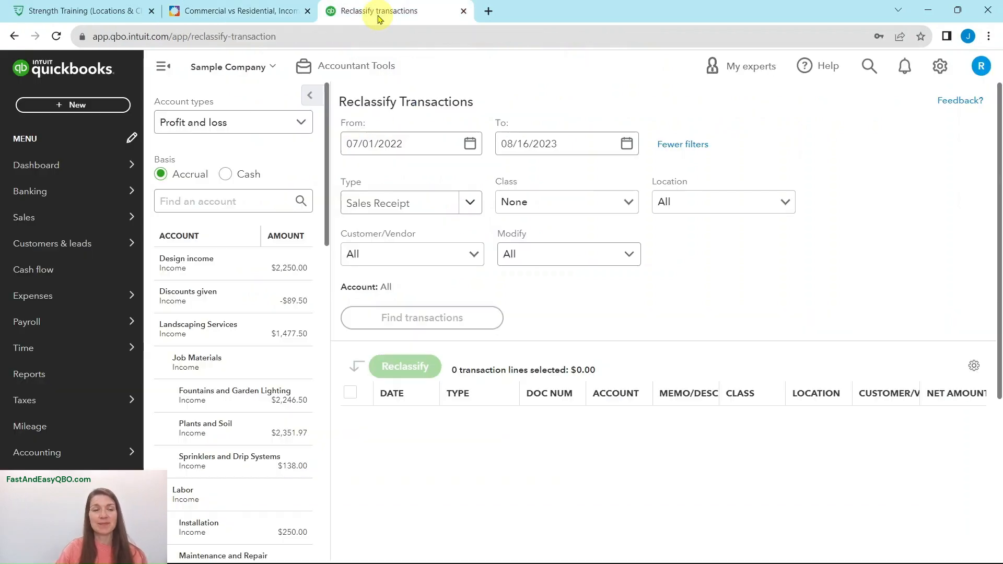
pyautogui.click(74, 106)
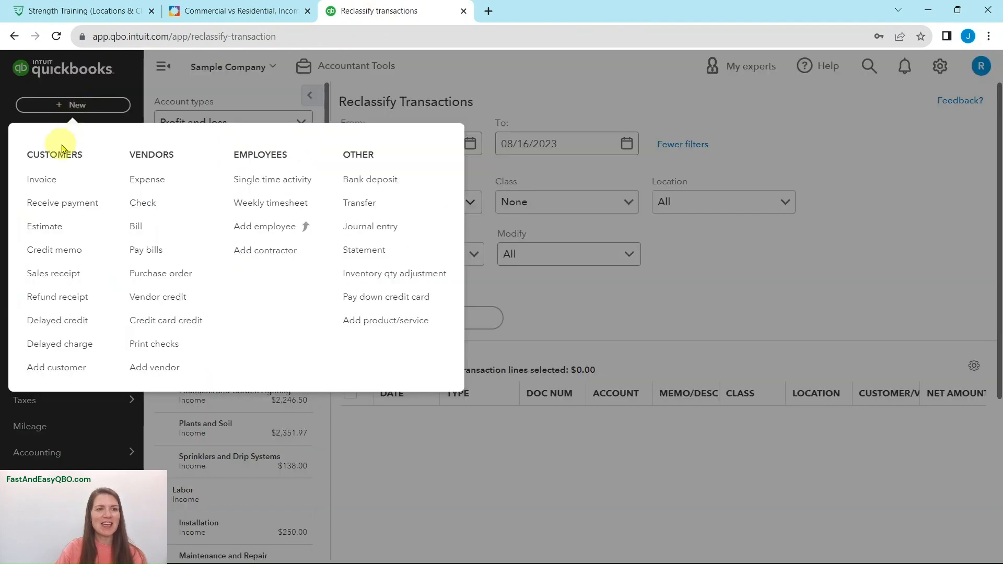
pyautogui.click(41, 180)
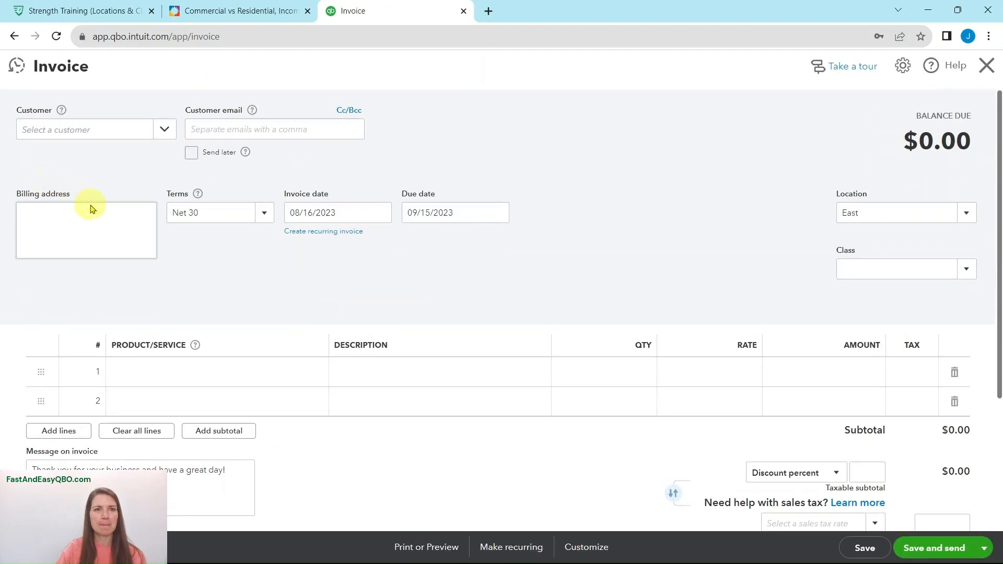
# Step: Check Step 17 of the exercise and set the invoice's customer to Rago Travel Agency in QuickBooks
pyautogui.click(233, 16)
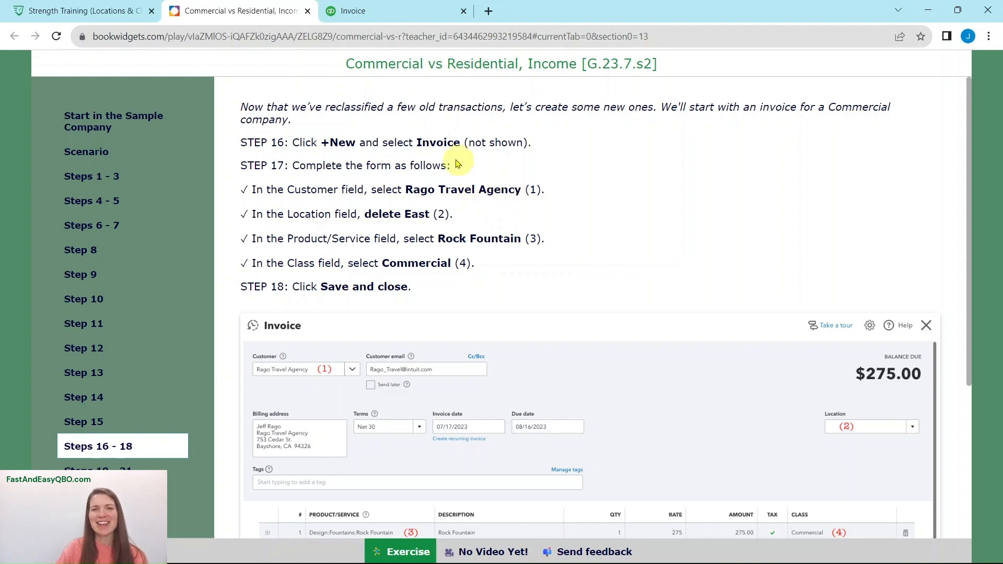
pyautogui.click(346, 11)
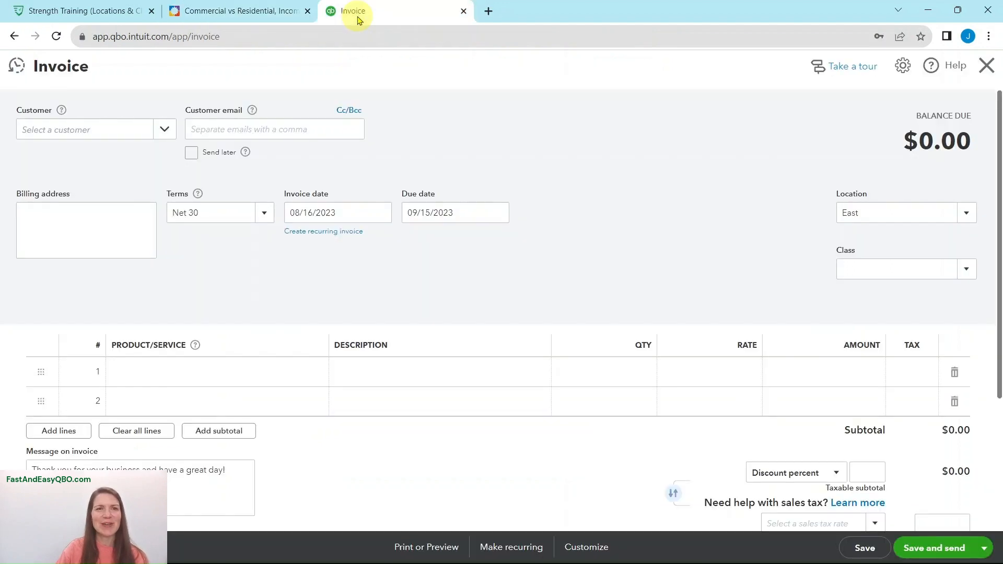
pyautogui.click(67, 128)
pyautogui.write('rago')
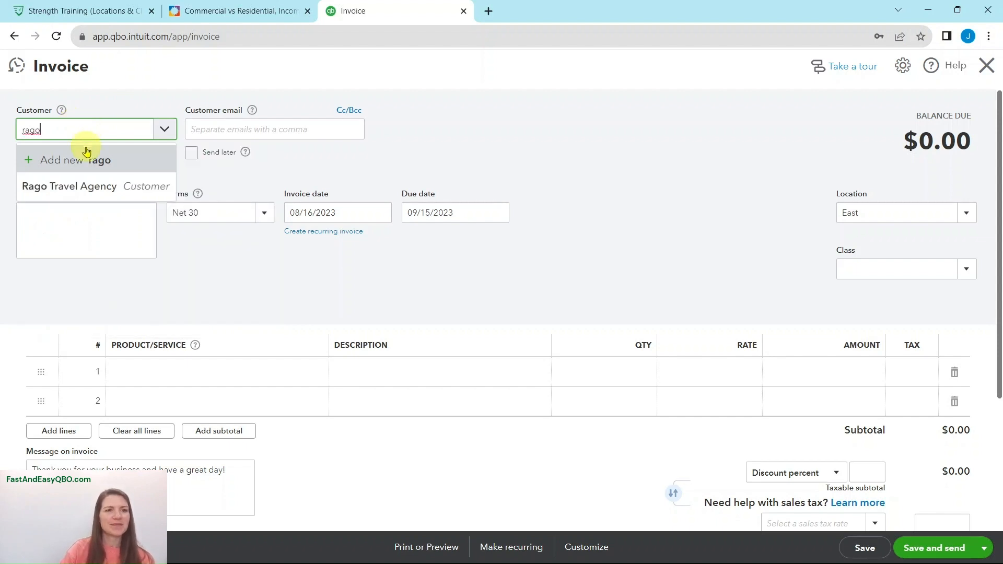
pyautogui.click(79, 187)
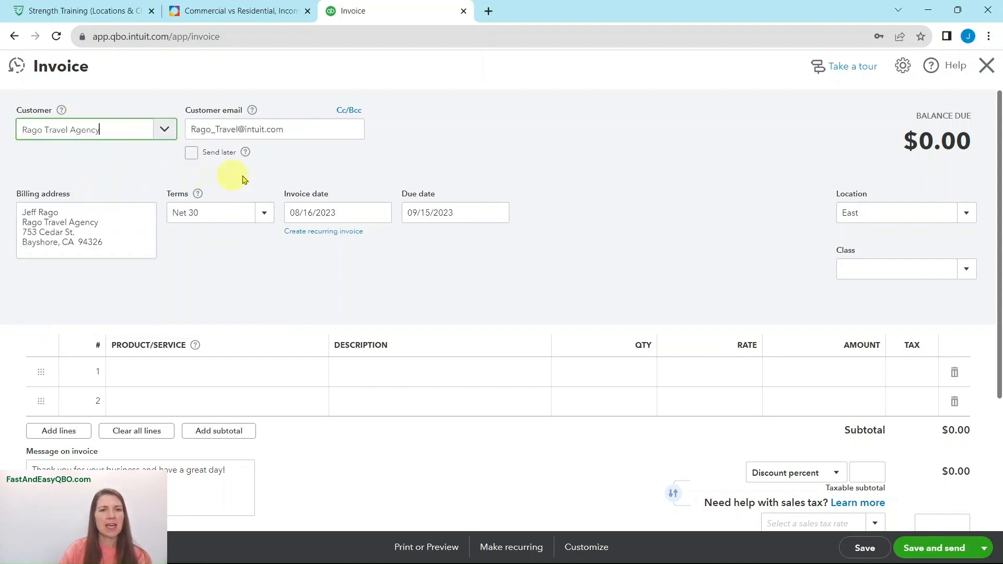
# Step: Delete East from the invoice's Location field in QuickBooks as Step 17 instructs, and return to the exercise for the next field
pyautogui.click(237, 13)
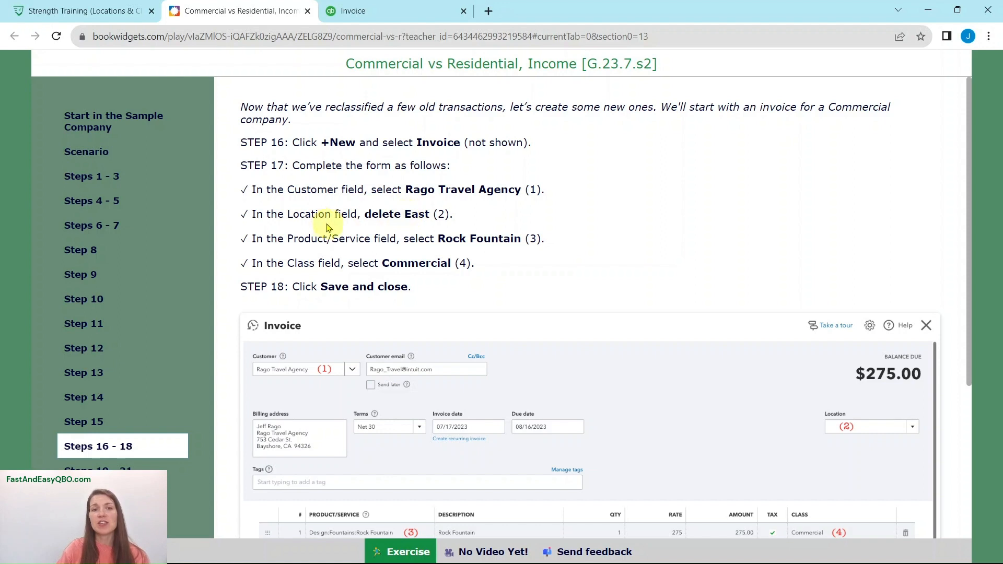
pyautogui.click(361, 11)
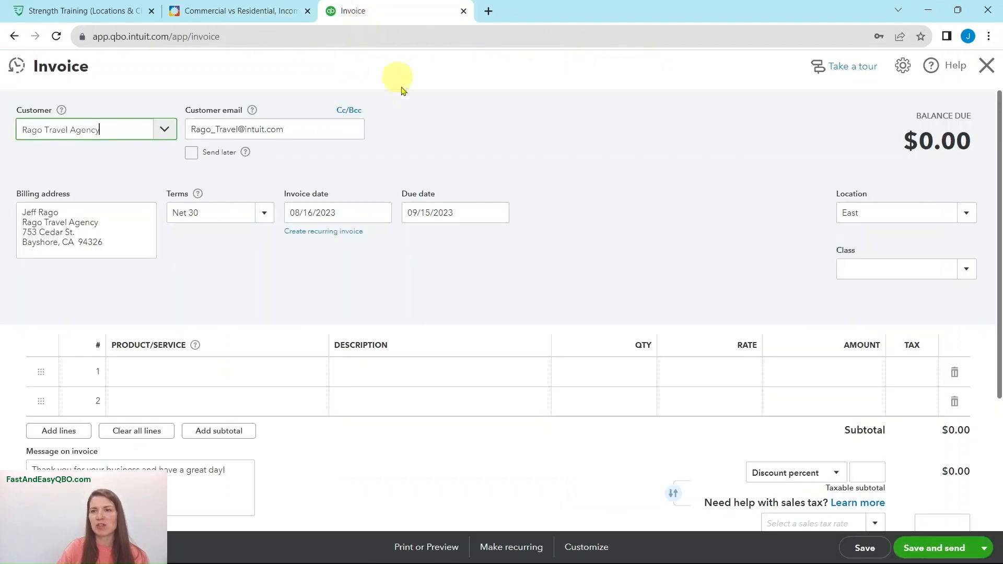
pyautogui.click(883, 211)
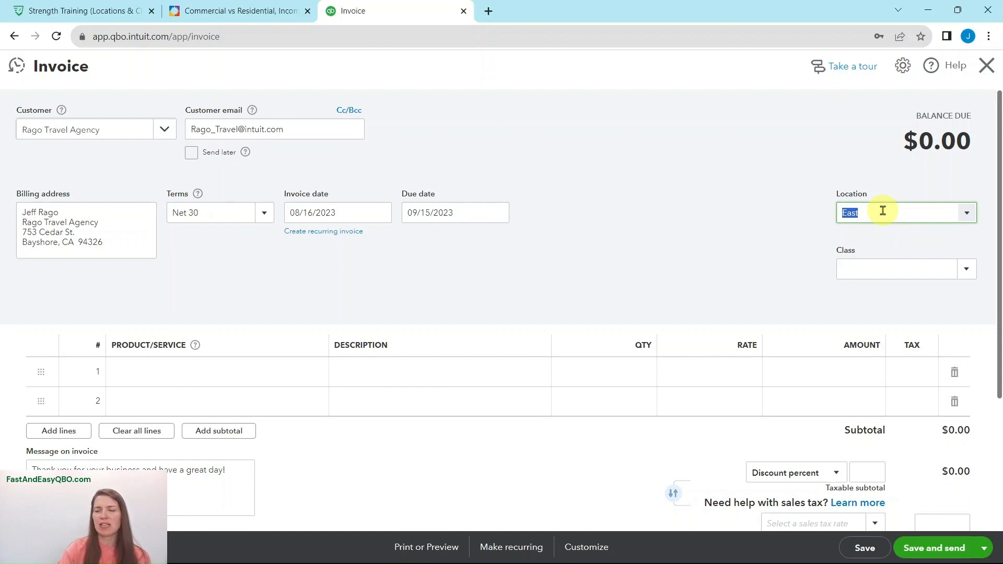
pyautogui.press('BackSpace')
pyautogui.click(728, 221)
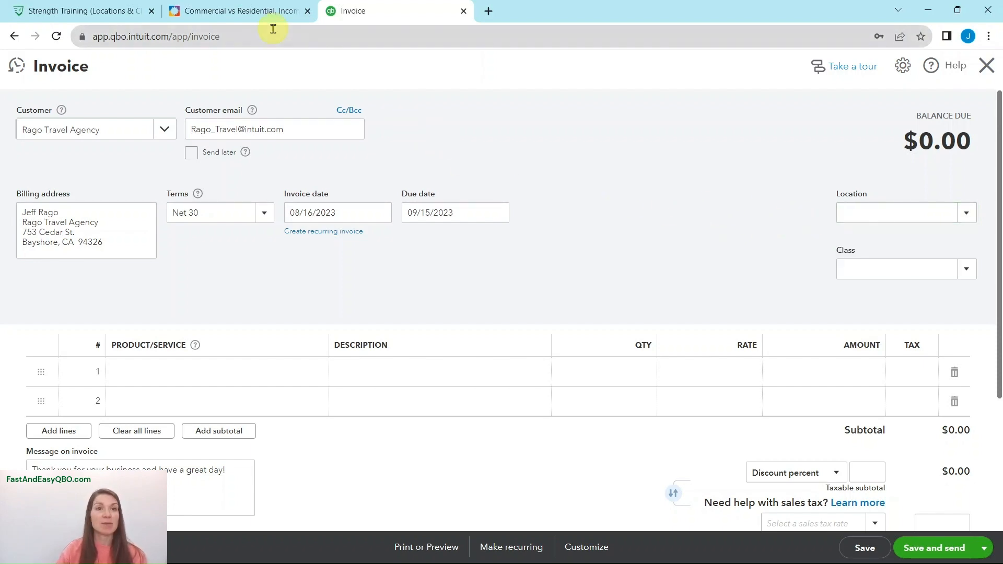
pyautogui.click(251, 12)
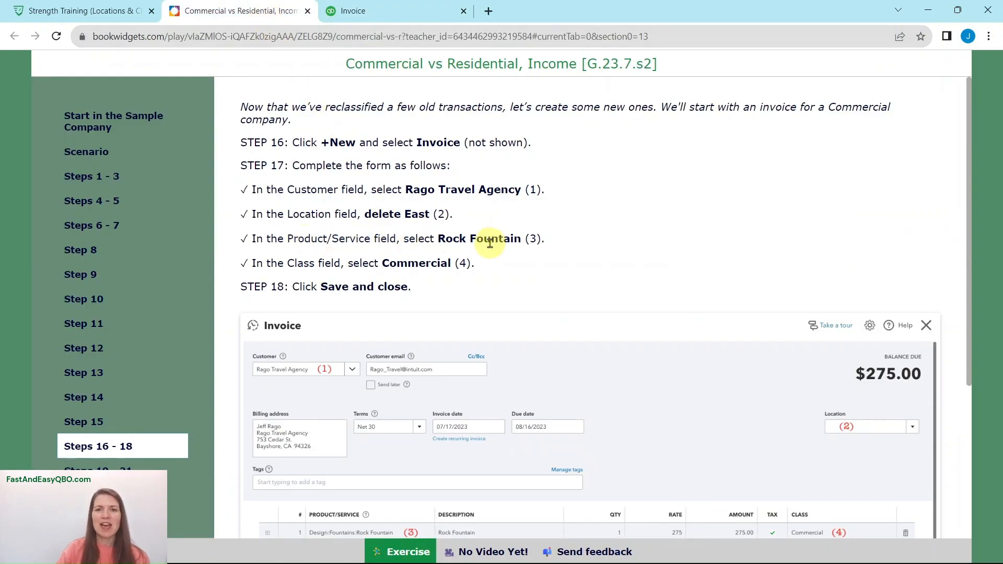
# Step: Switch to QuickBooks and add Rock Fountain as the product on the first line of the invoice
pyautogui.click(390, 11)
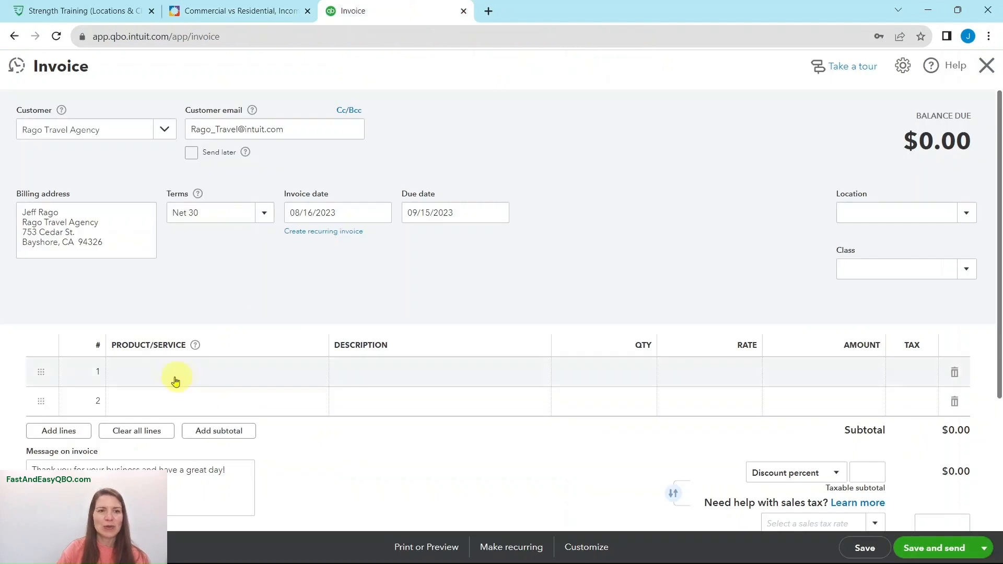
pyautogui.click(146, 372)
pyautogui.write('r')
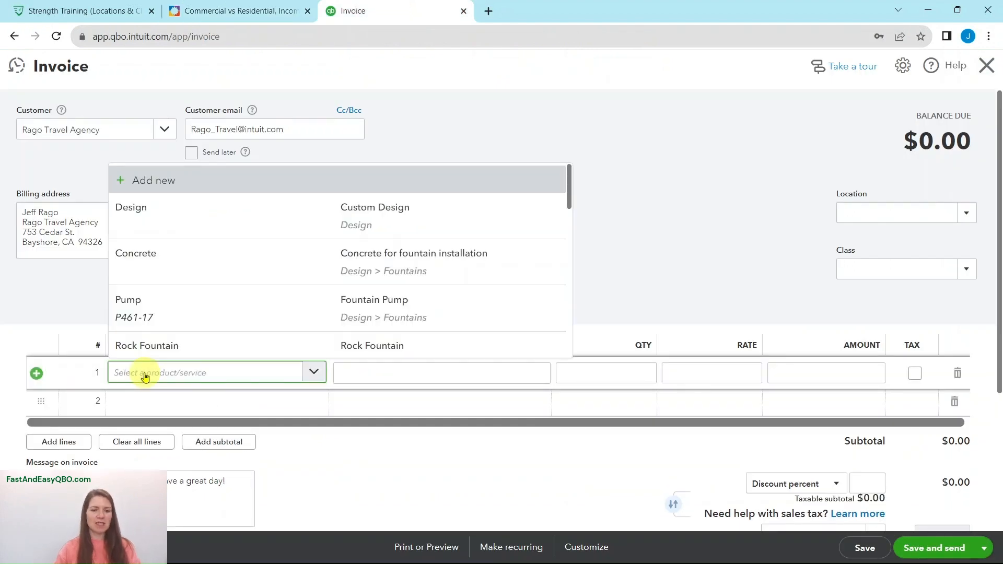
pyautogui.write('ock')
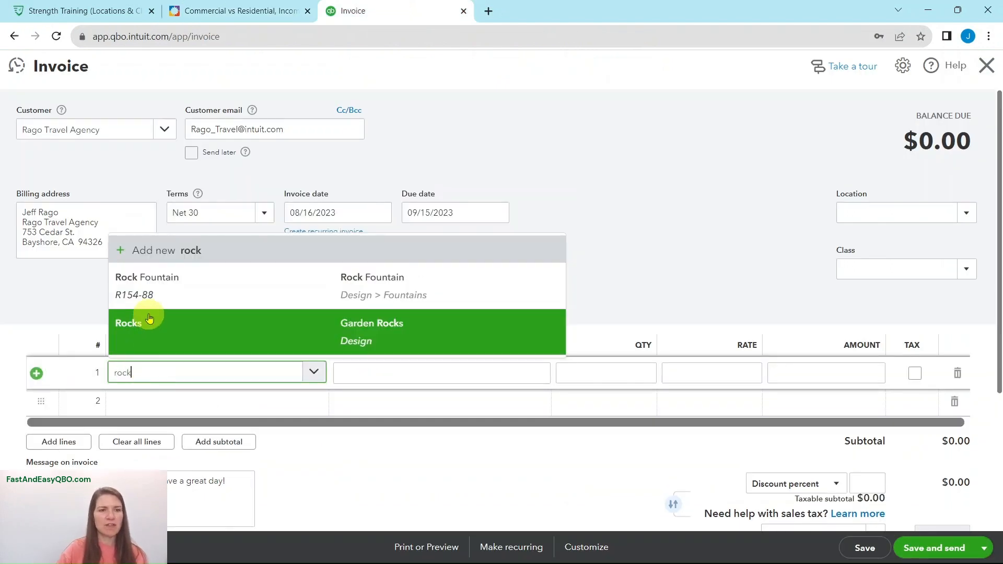
pyautogui.click(151, 293)
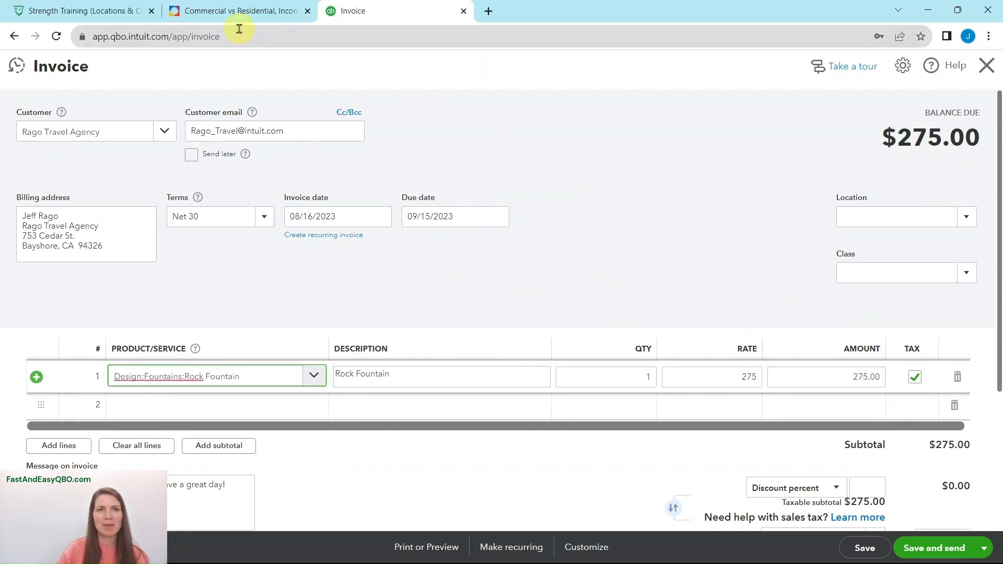
# Step: Check Step 17 of the exercise for the class and set the invoice's class to Commerical in QuickBooks
pyautogui.click(239, 12)
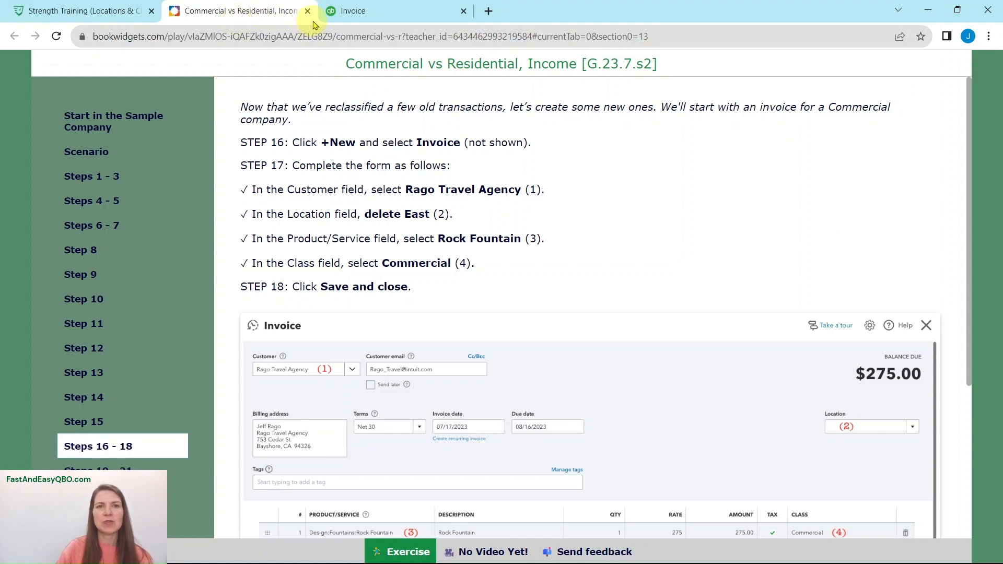
pyautogui.click(376, 13)
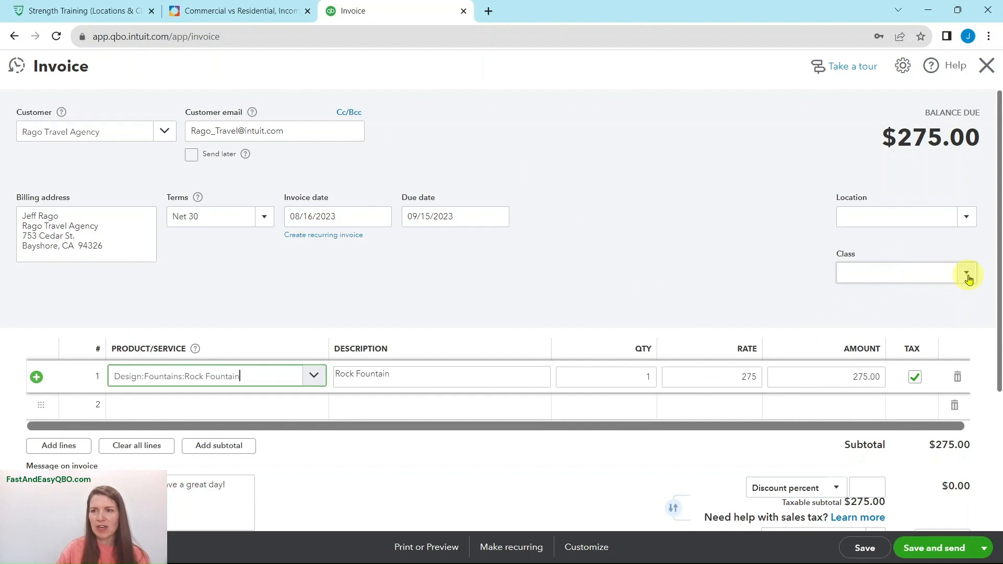
pyautogui.click(968, 275)
pyautogui.click(887, 321)
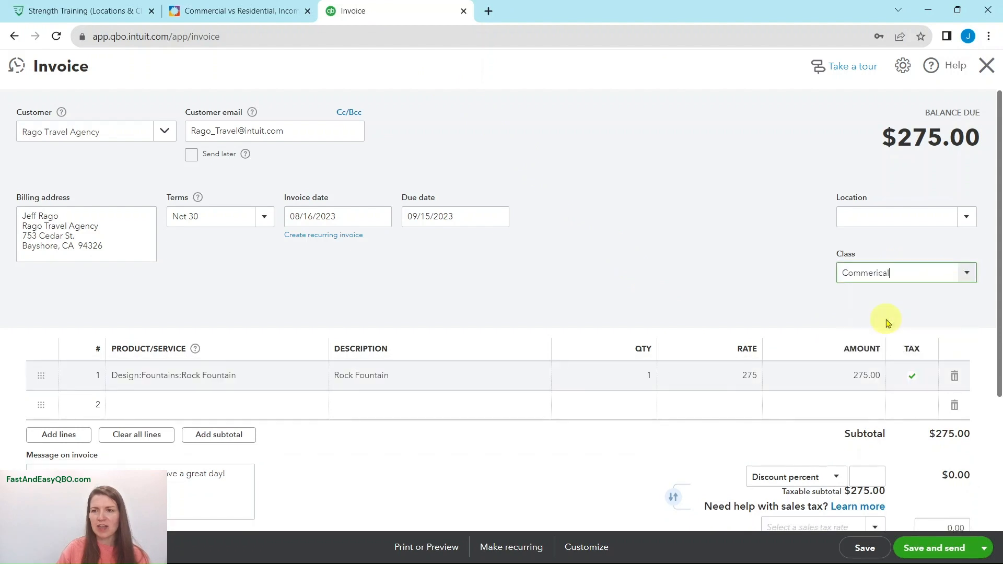
# Step: Check Step 18 of the exercise, and save and close the Rago Travel Agency invoice in QuickBooks
pyautogui.click(251, 15)
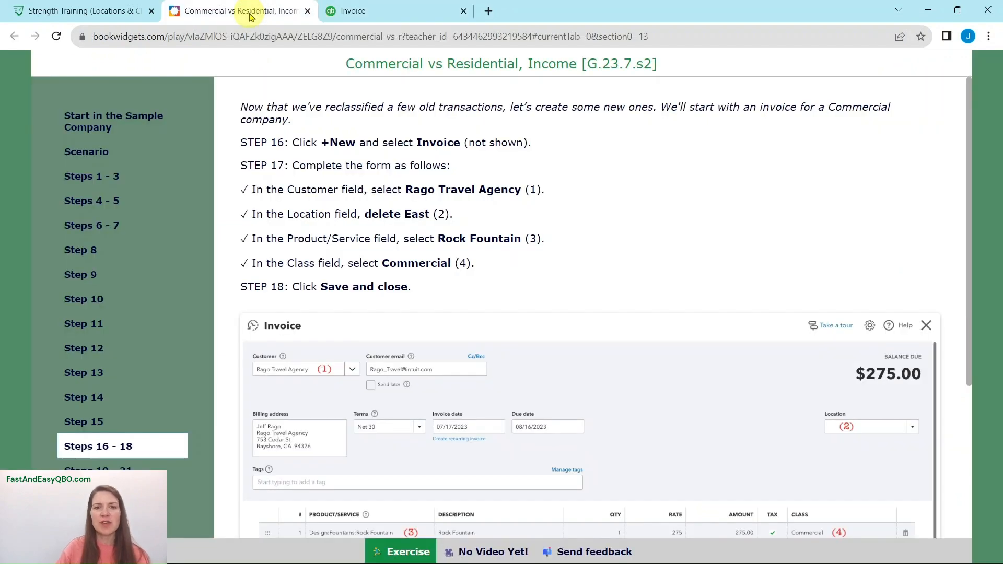
pyautogui.click(349, 11)
pyautogui.click(985, 550)
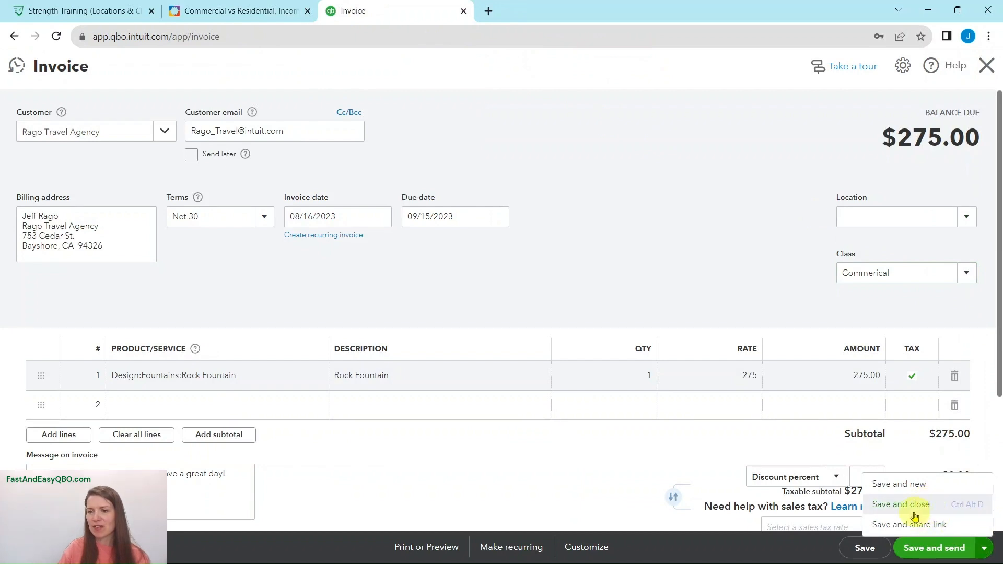
pyautogui.click(884, 505)
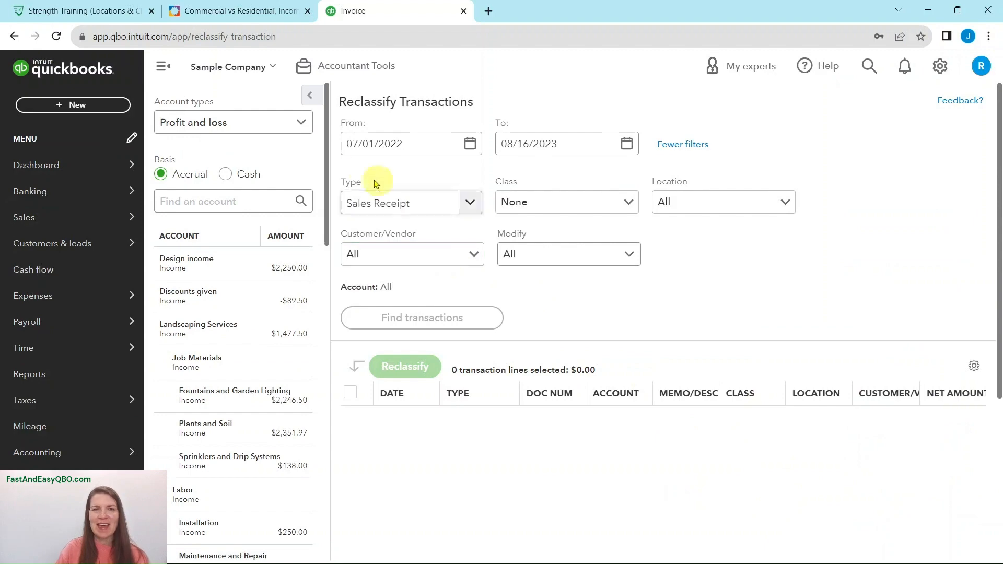
# Step: Read Steps 19 - 21 of the exercise and start a new sales receipt in QuickBooks
pyautogui.click(251, 13)
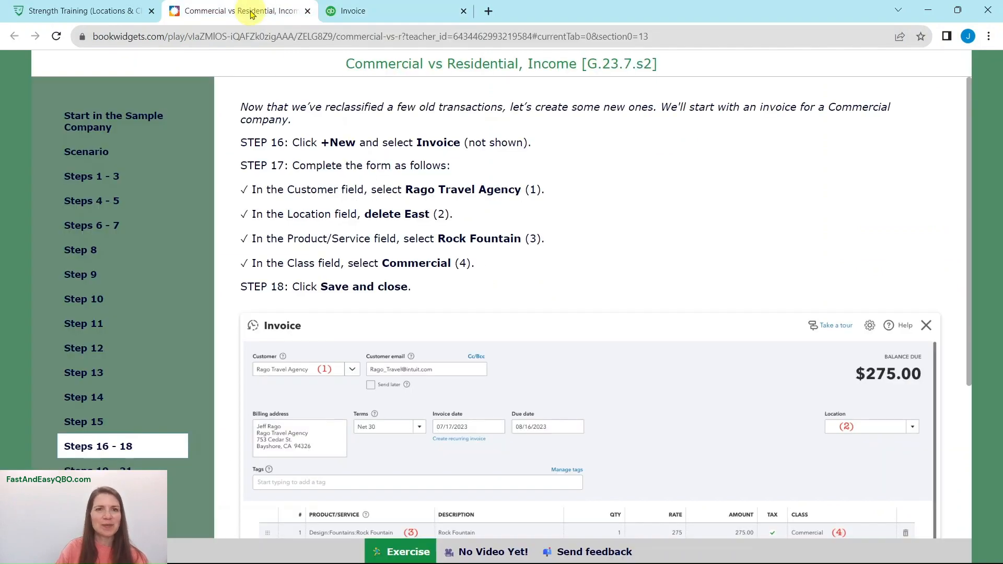
pyautogui.click(99, 468)
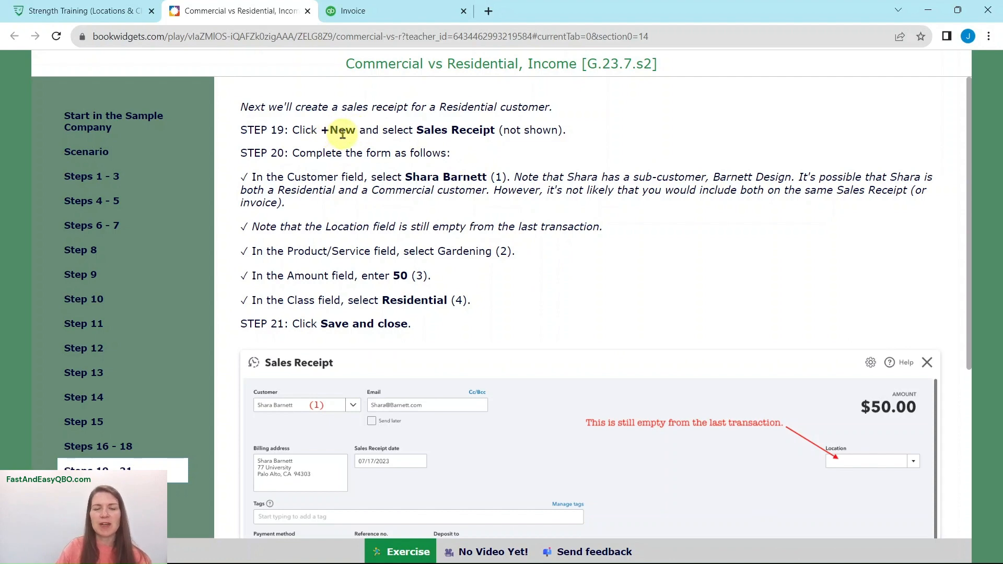
pyautogui.click(360, 10)
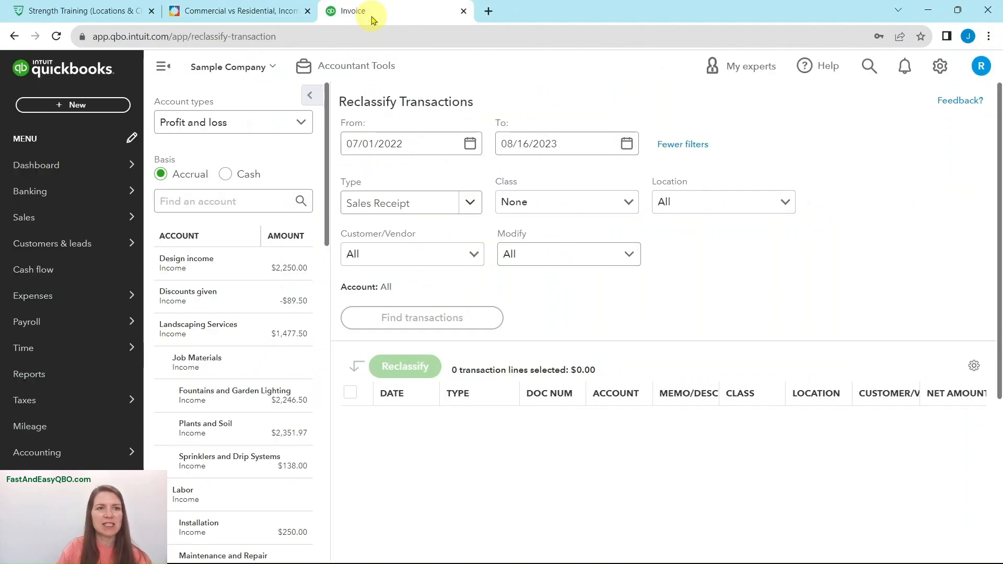
pyautogui.click(84, 104)
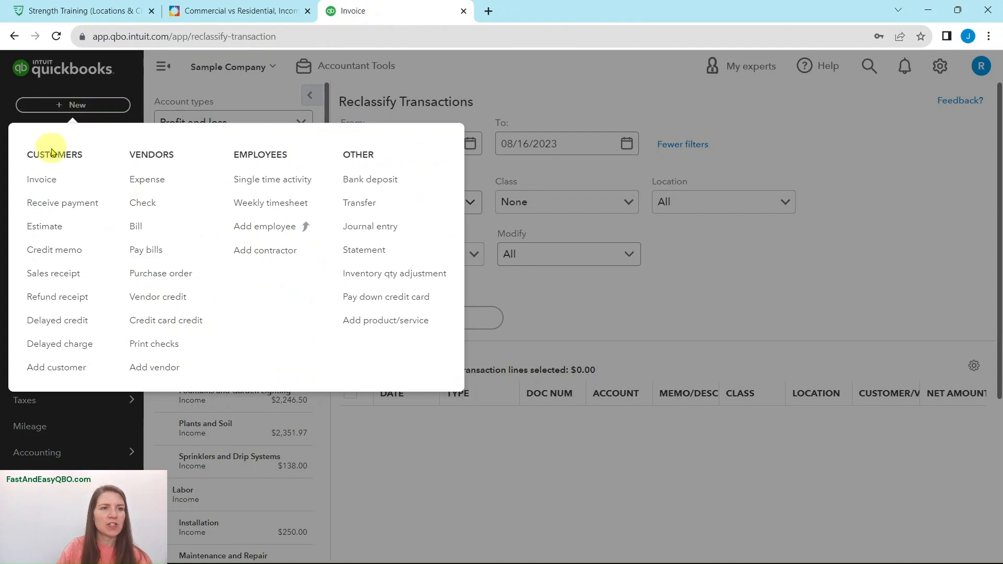
pyautogui.click(48, 275)
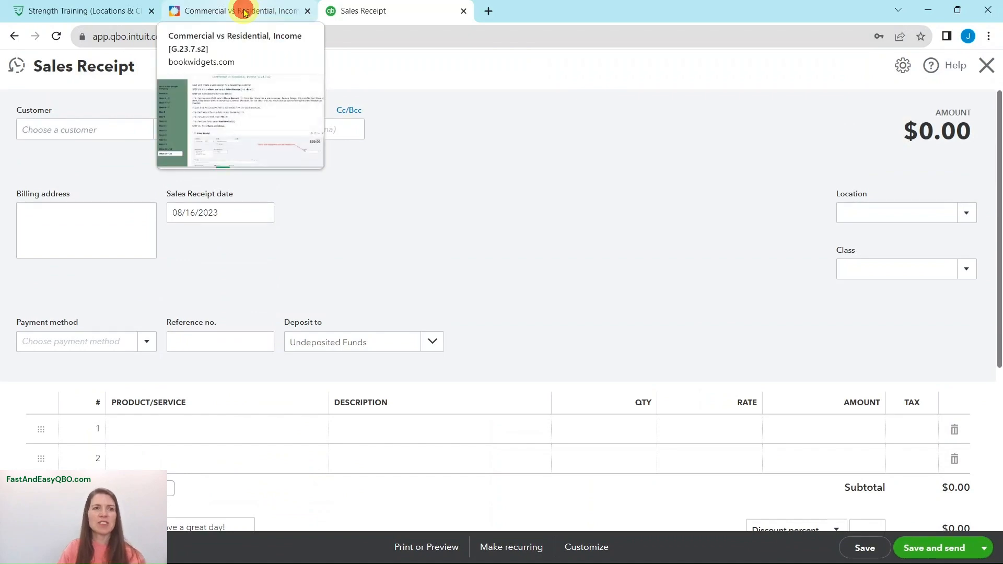
# Step: Check Step 20 of the exercise and set the sales receipt's customer in QuickBooks to the parent customer it names, not the sub-customer
pyautogui.click(244, 11)
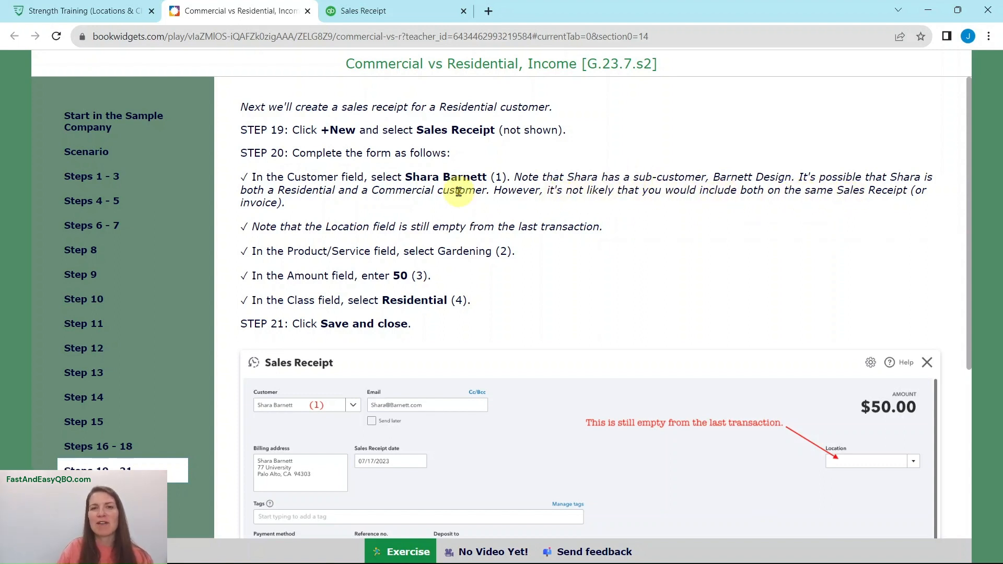
pyautogui.click(361, 11)
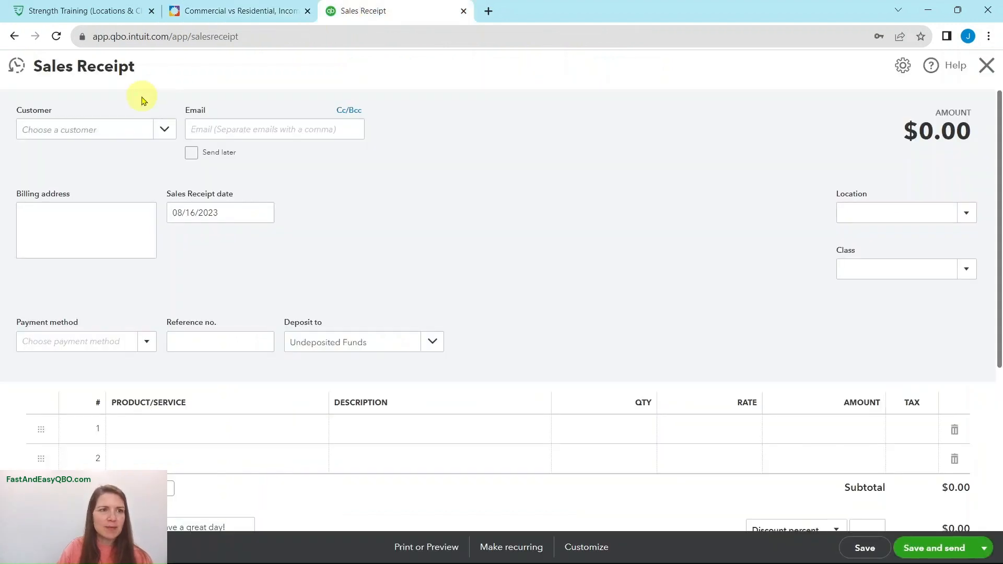
pyautogui.click(81, 131)
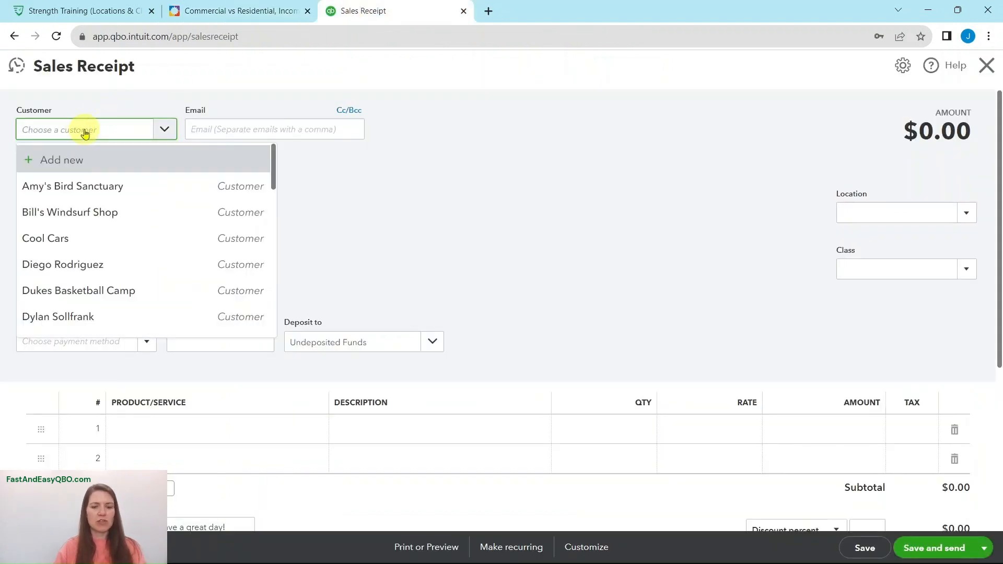
pyautogui.write('shara')
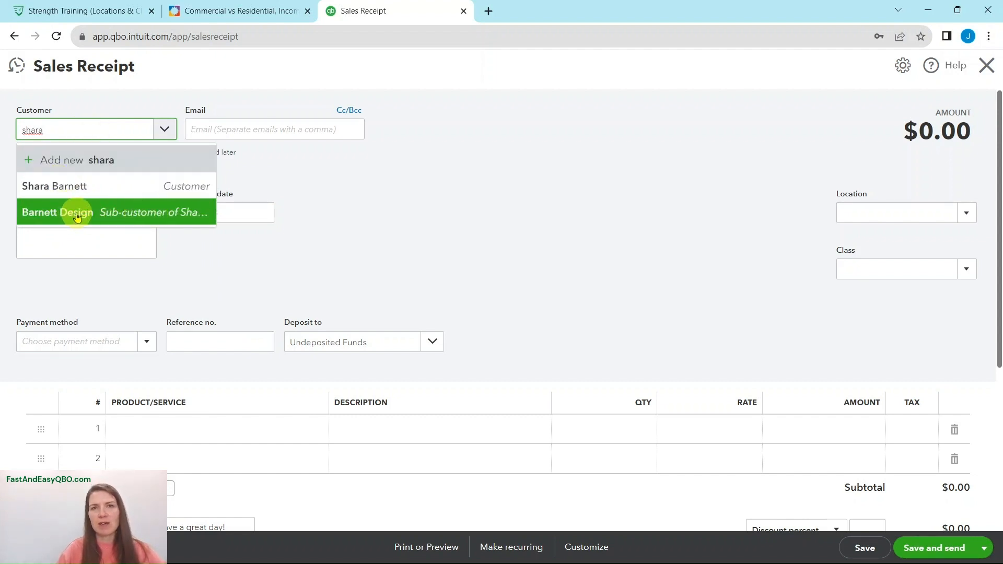
pyautogui.click(57, 189)
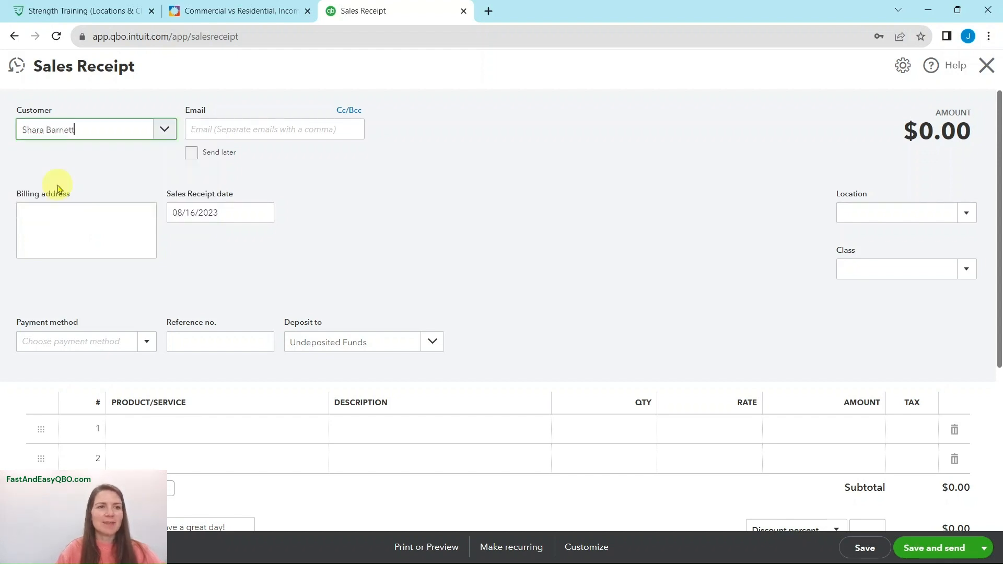
# Step: Check the product in Step 20 and add Gardening to the first line of the sales receipt in QuickBooks
pyautogui.click(232, 14)
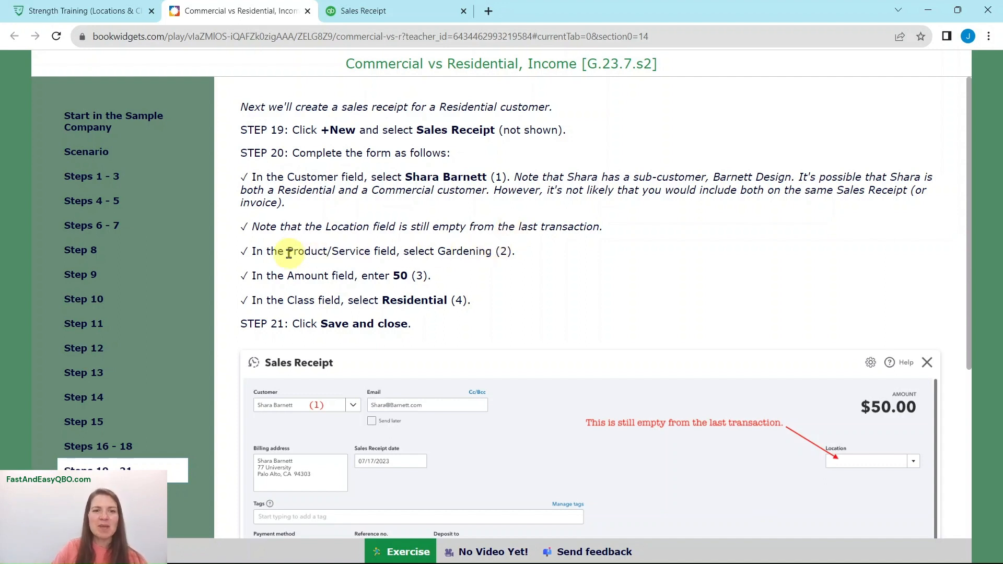
pyautogui.click(361, 11)
pyautogui.click(162, 429)
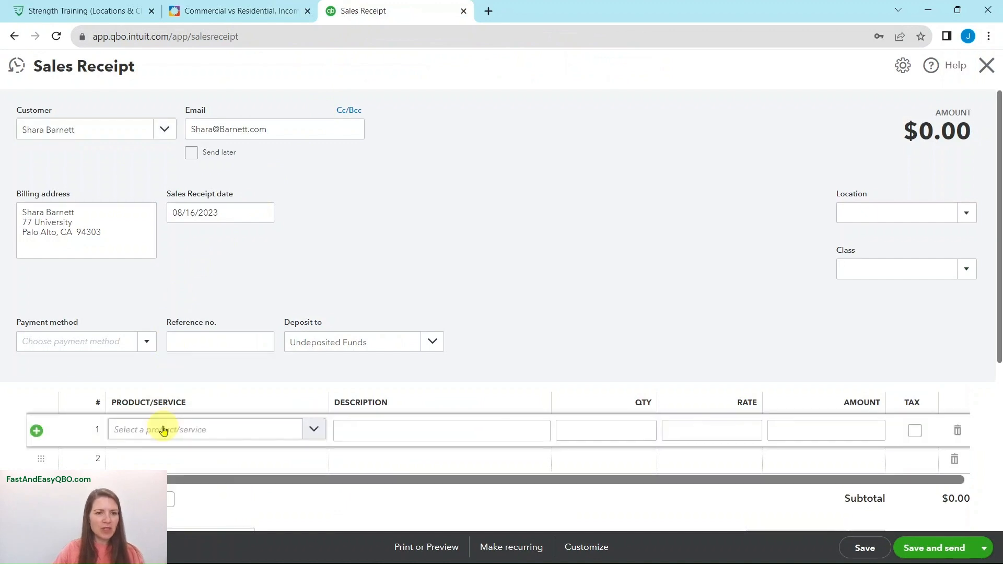
pyautogui.write('gardening')
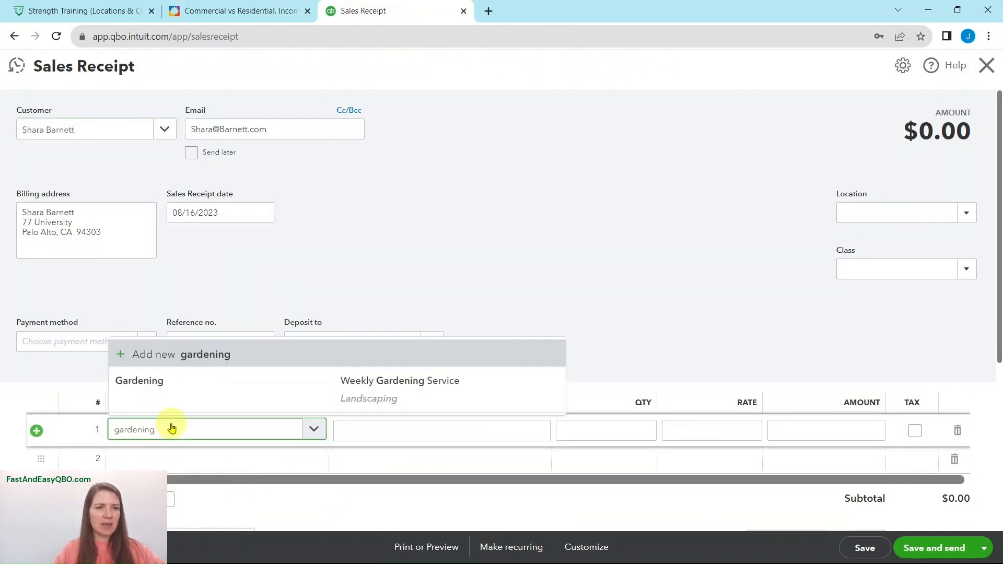
pyautogui.click(183, 389)
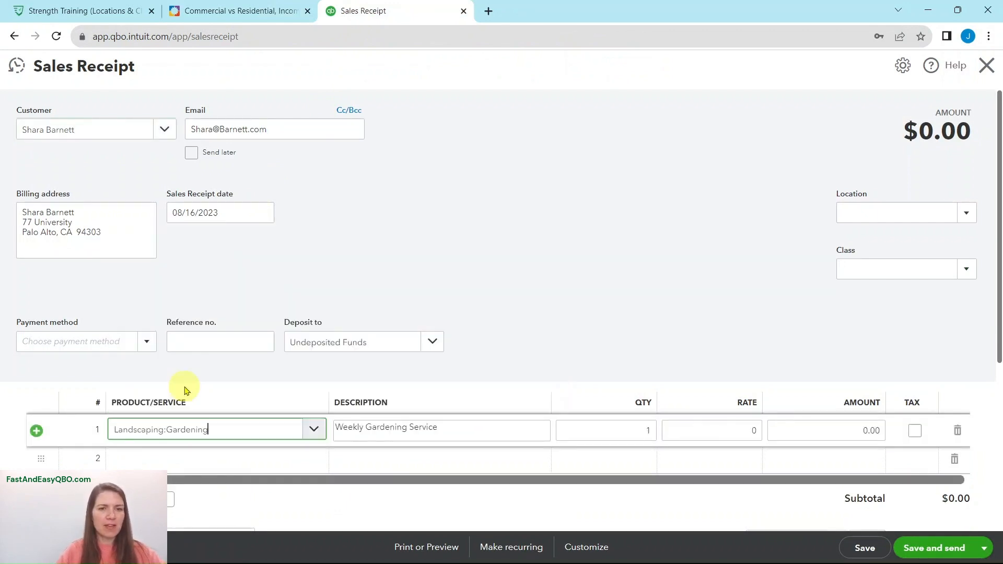
# Step: Check the amount in Step 20 and set the Gardening line's rate to 50 in QuickBooks
pyautogui.click(264, 12)
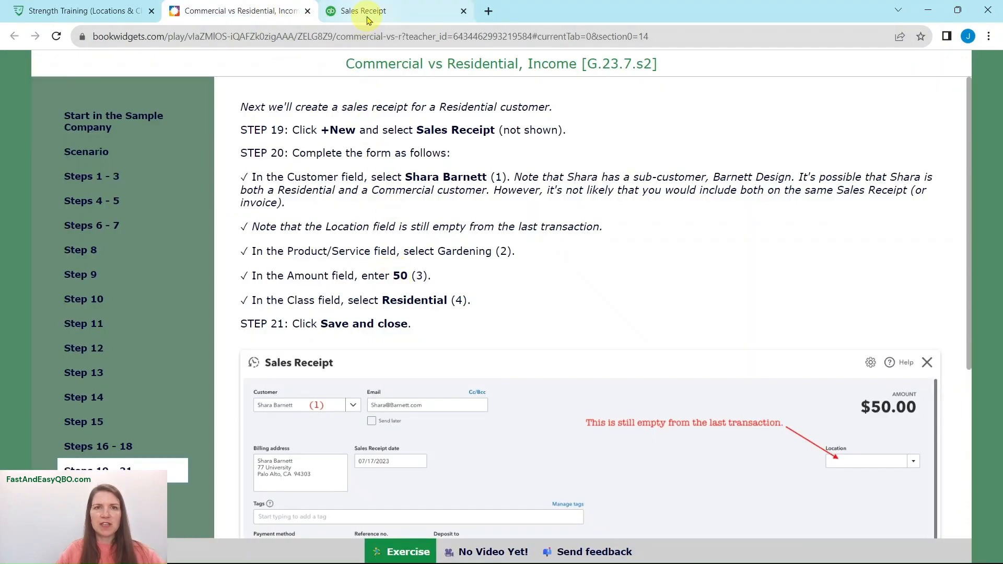
pyautogui.click(352, 10)
pyautogui.click(753, 430)
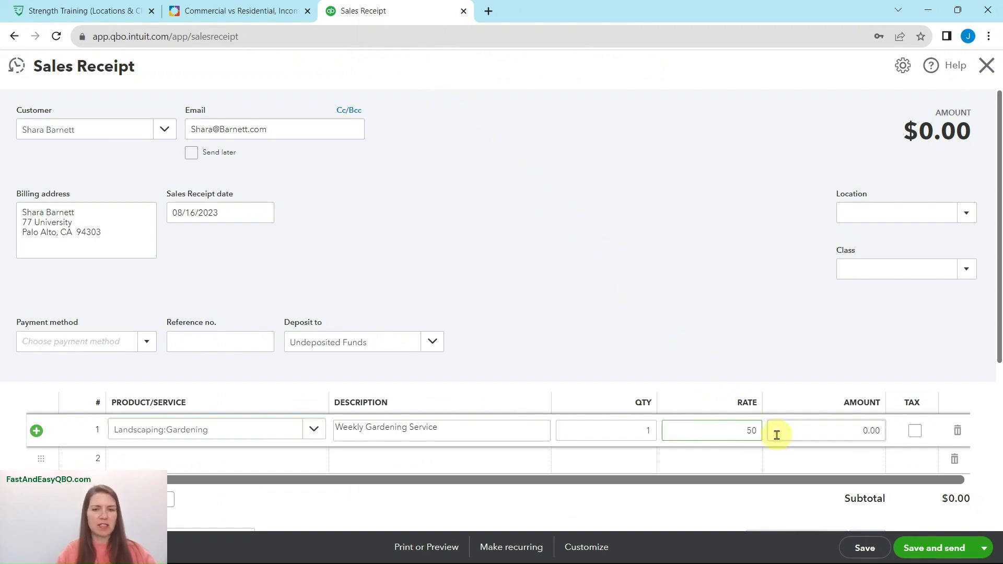
pyautogui.click(777, 435)
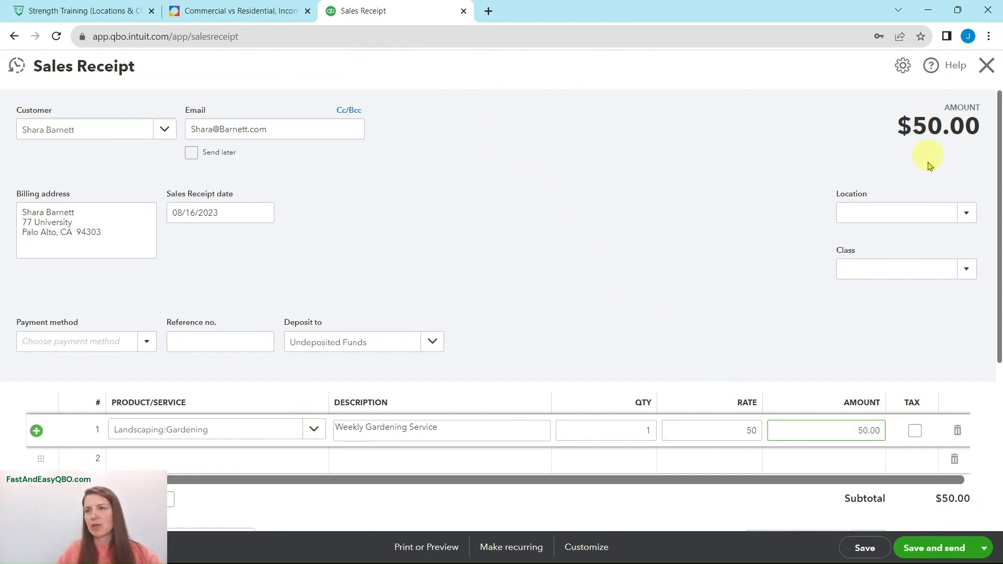
# Step: Check the class in Step 20 and set the sales receipt's class to Residential in QuickBooks
pyautogui.click(233, 11)
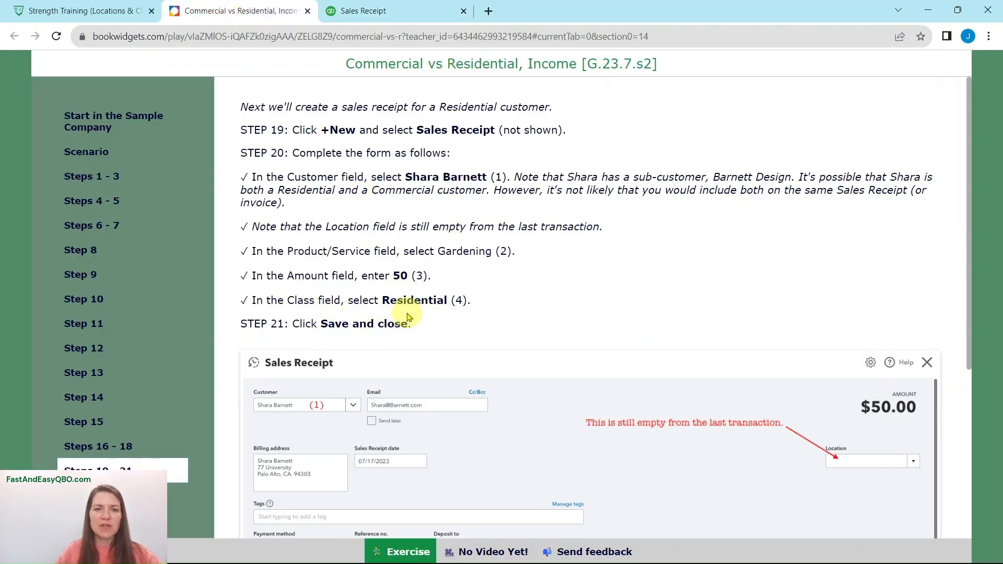
pyautogui.click(374, 11)
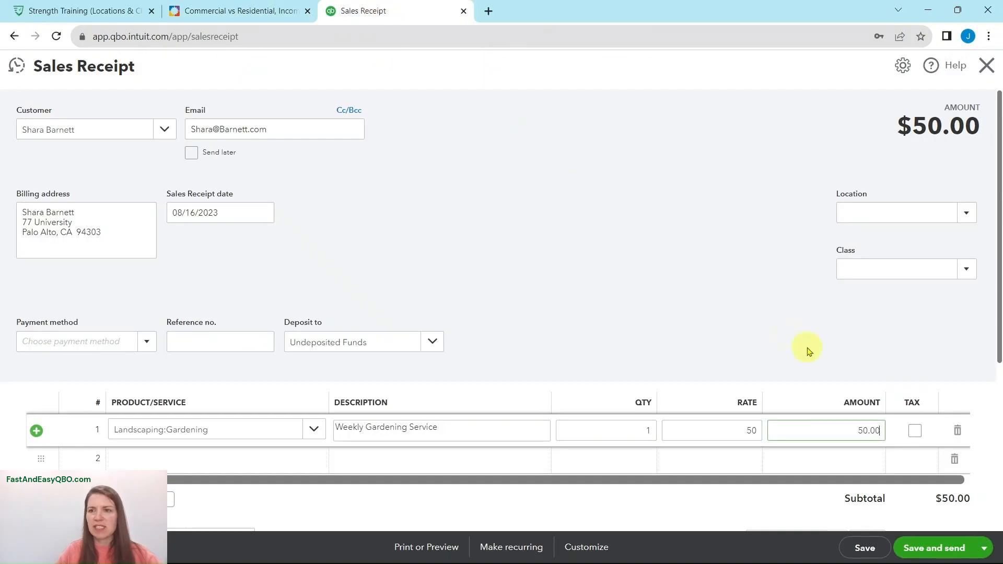
pyautogui.click(966, 272)
pyautogui.click(896, 341)
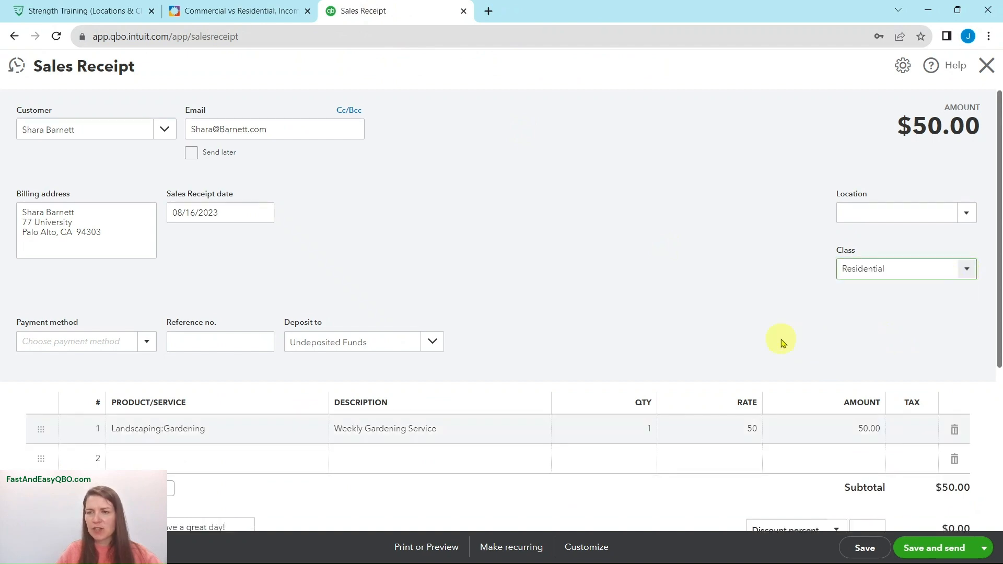
# Step: Check Step 21 of the exercise, and save and close the Gardening sales receipt in QuickBooks
pyautogui.click(246, 11)
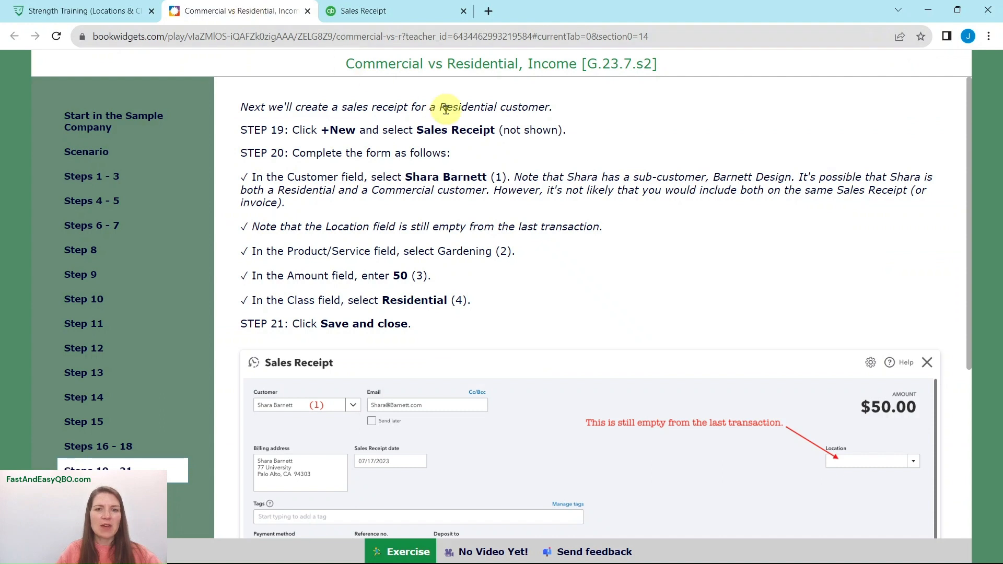
pyautogui.click(407, 19)
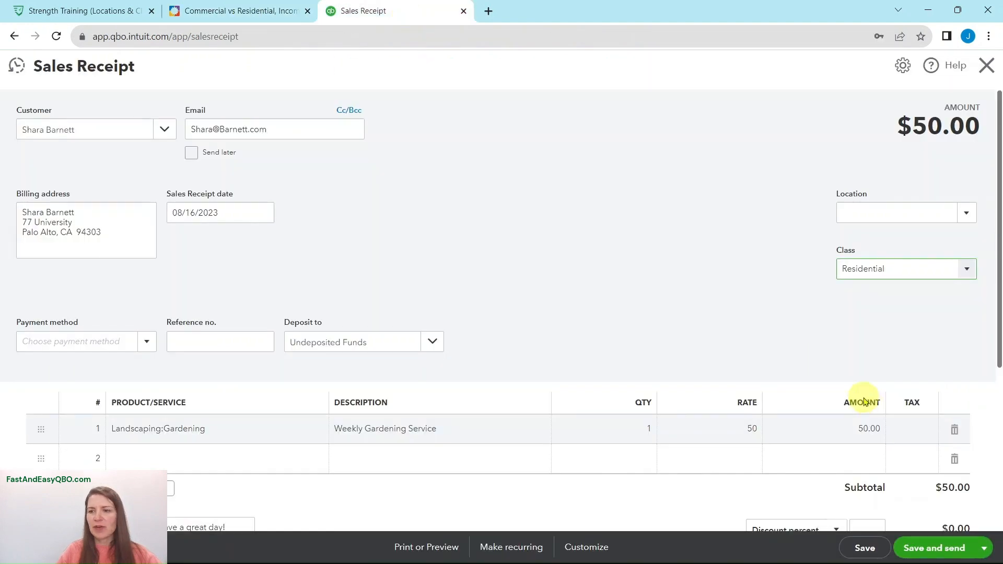
pyautogui.click(986, 548)
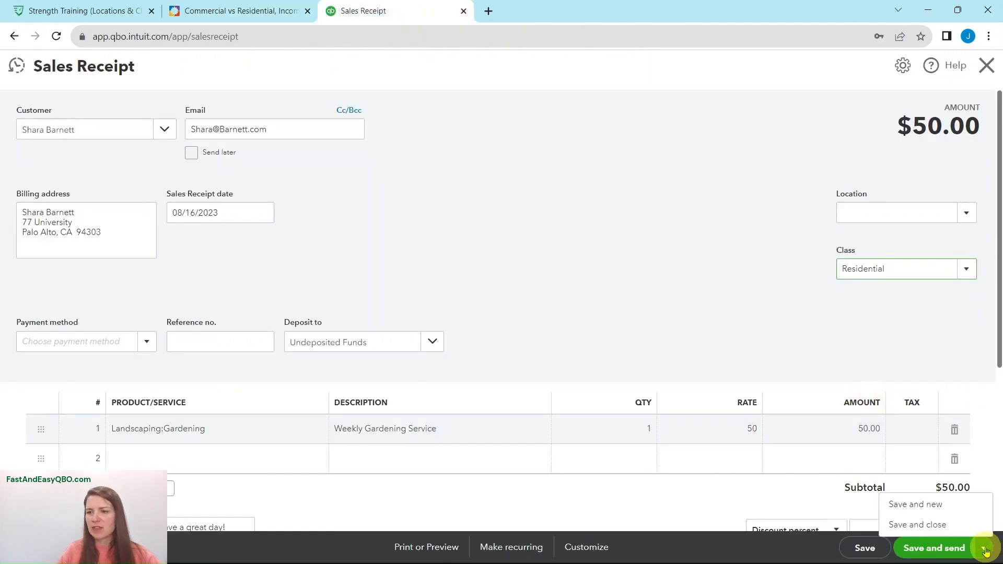
pyautogui.click(958, 528)
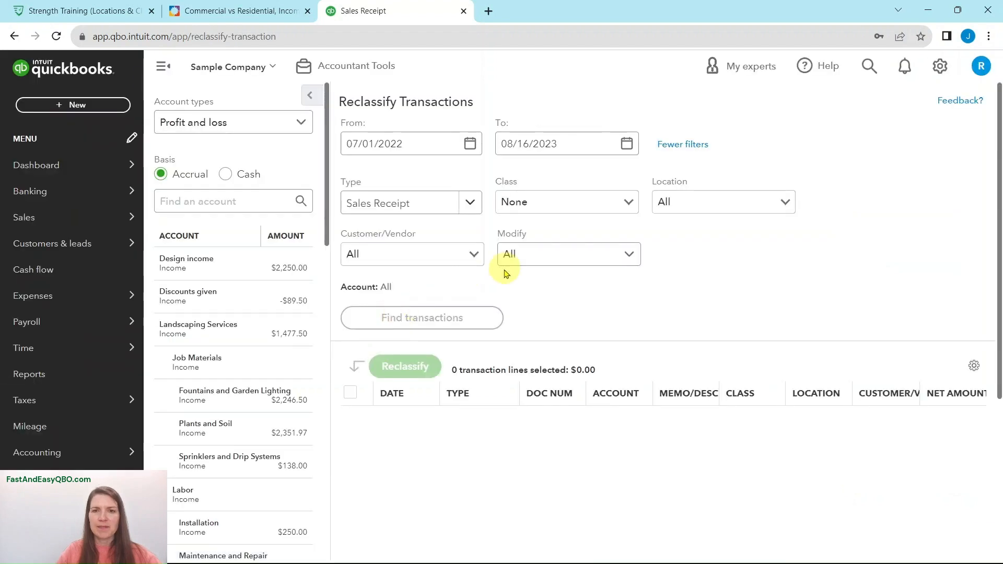